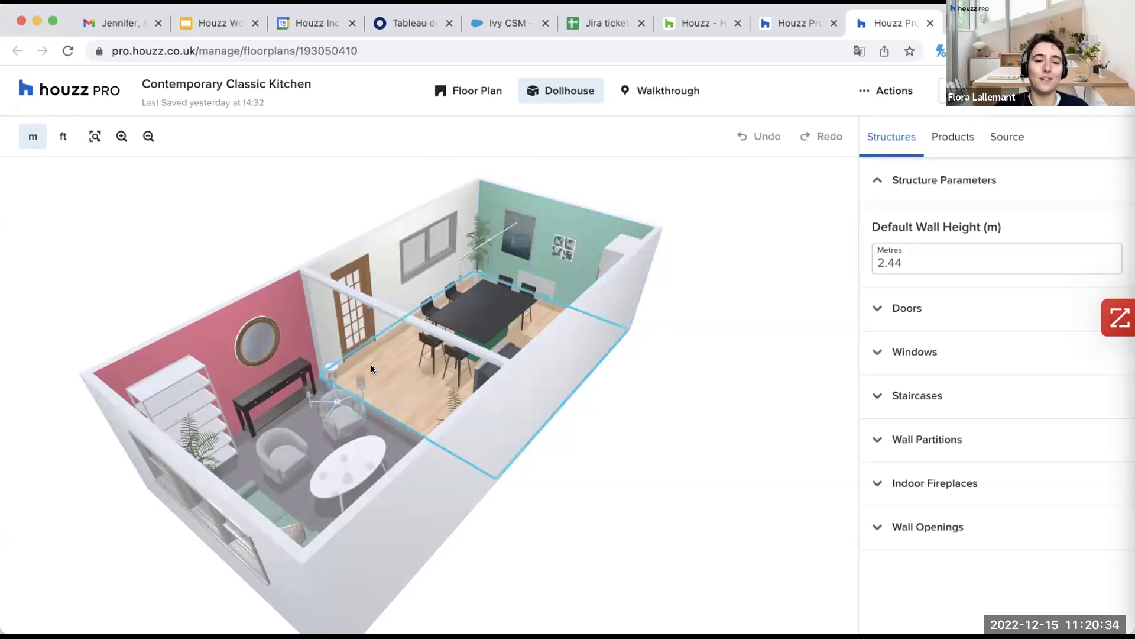
Step: Orbit the dollhouse from the corner view round to a low, frontal side view
{"action": "left_click_drag", "start_coordinate": [371, 365], "coordinate": [549, 381]}
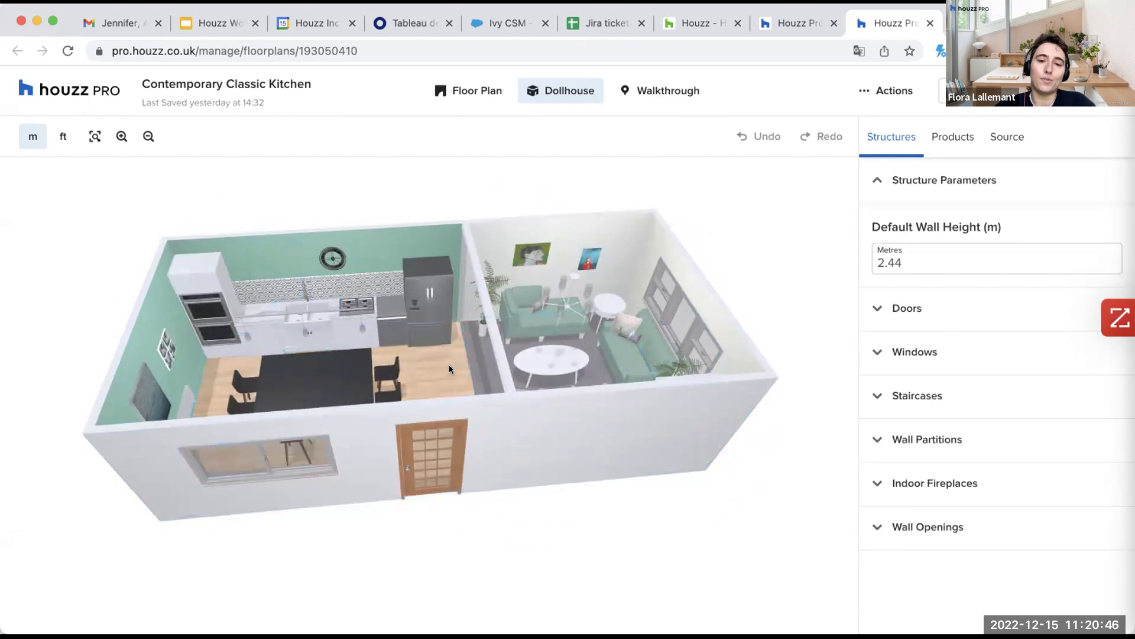
{"action": "mouse_move", "coordinate": [449, 364]}
{"action": "left_mouse_down"}
{"action": "mouse_move", "coordinate": [488, 345]}
{"action": "mouse_move", "coordinate": [463, 333]}
{"action": "mouse_move", "coordinate": [452, 359]}
{"action": "left_mouse_up"}
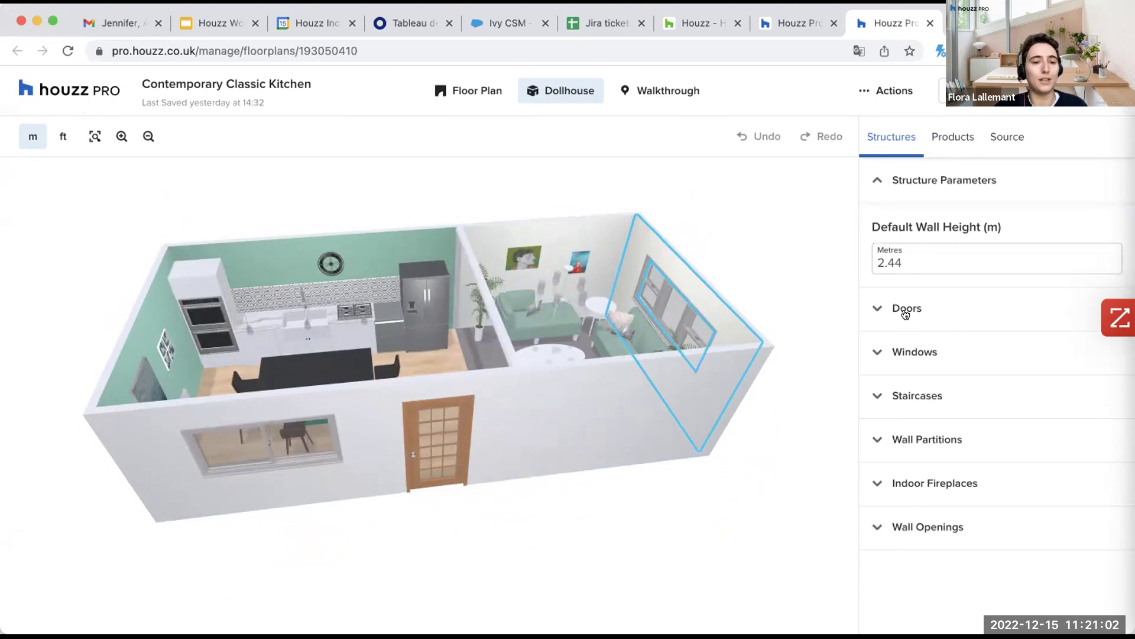
Step: Open the Kitchen Products category in the Products catalogue after glancing at Source
{"action": "left_click", "coordinate": [947, 138]}
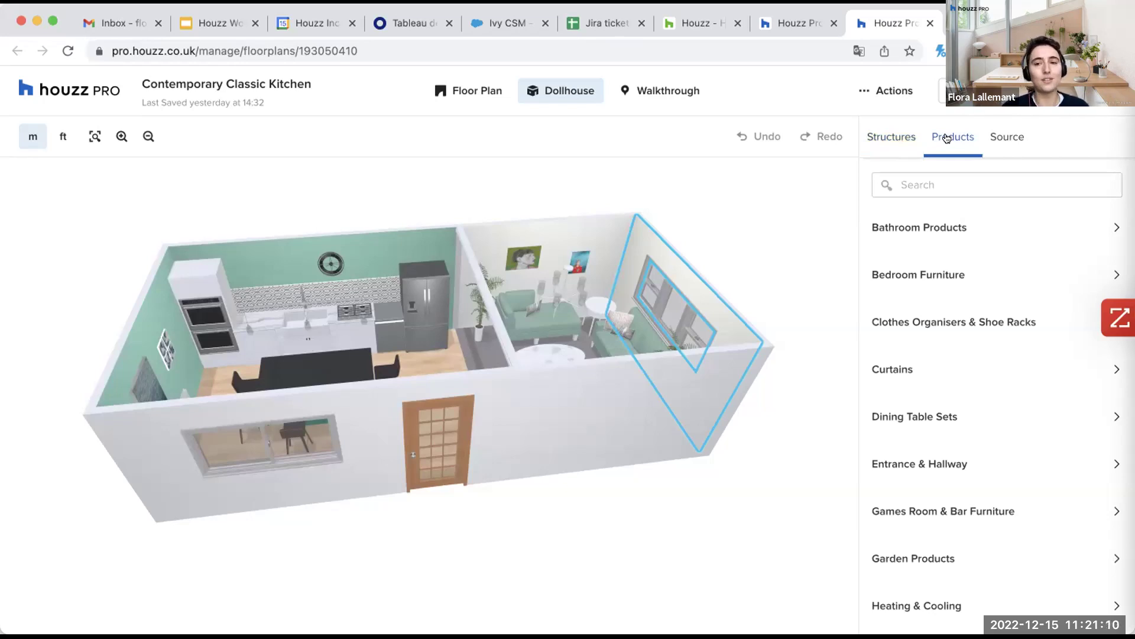
{"action": "left_click", "coordinate": [997, 139]}
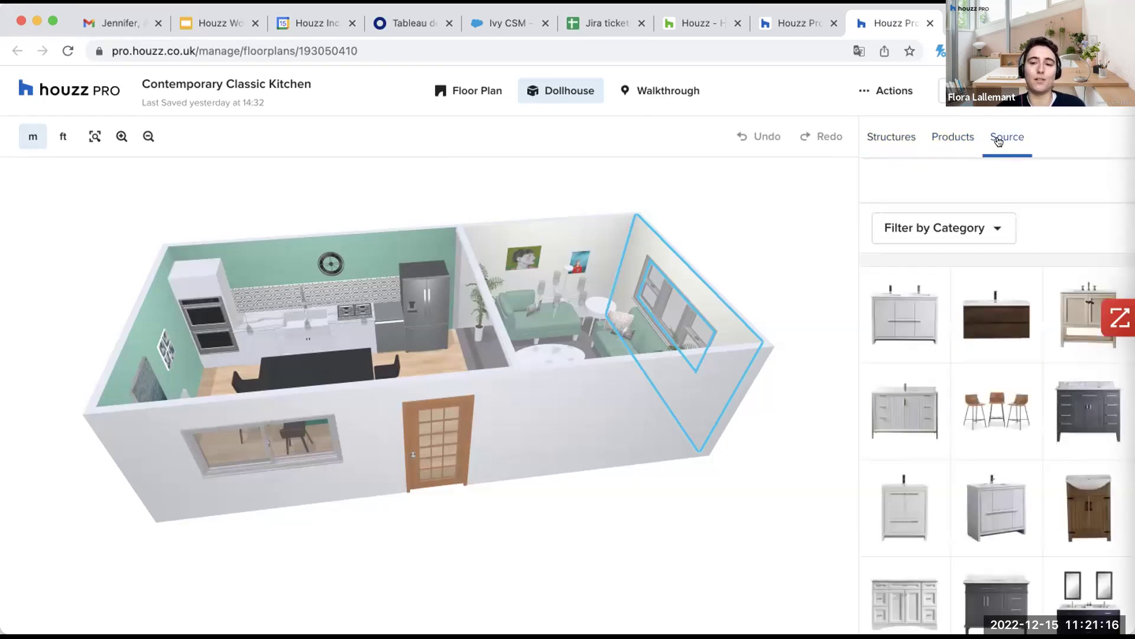
{"action": "left_click", "coordinate": [957, 141]}
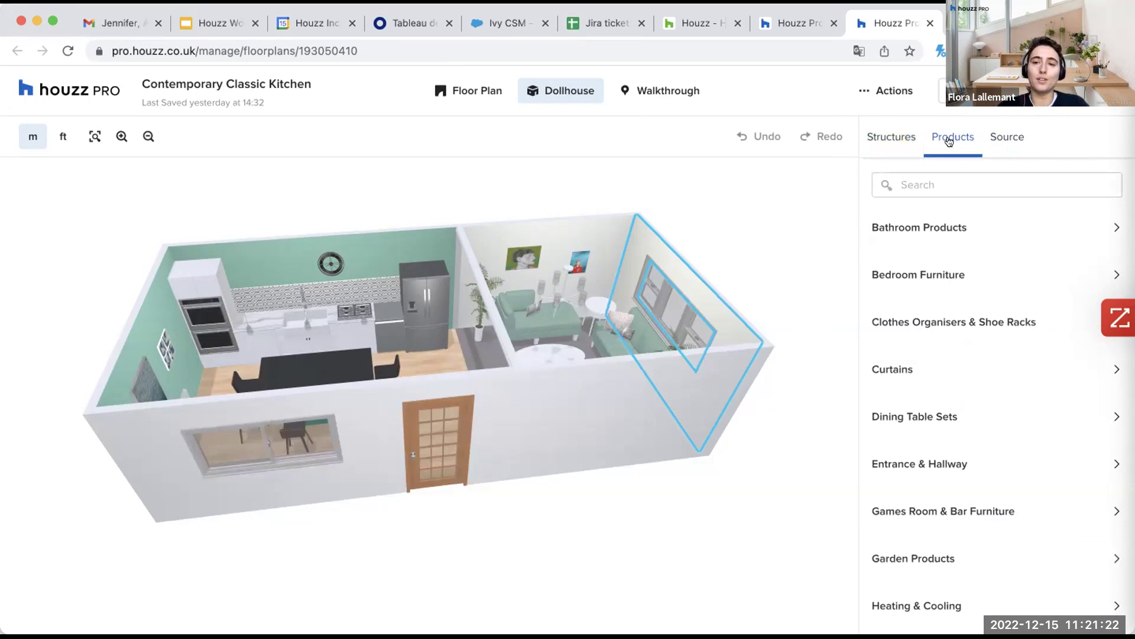
{"action": "scroll", "coordinate": [946, 446], "scroll_direction": "down", "scroll_amount": 1}
{"action": "scroll", "coordinate": [947, 446], "scroll_direction": "down", "scroll_amount": 6}
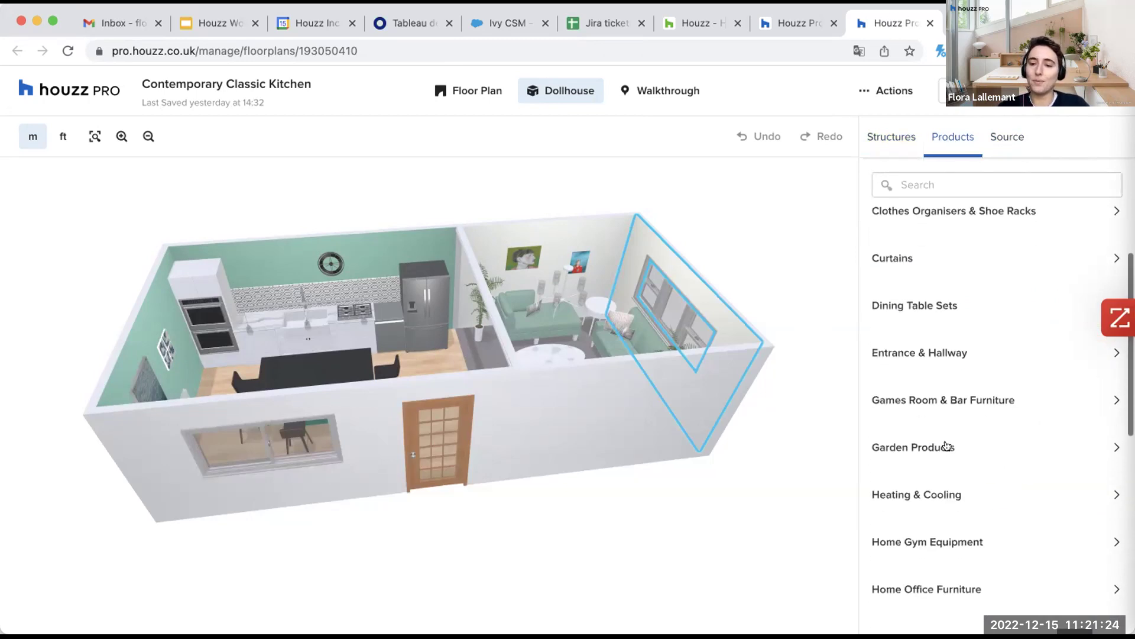
{"action": "left_click", "coordinate": [967, 410]}
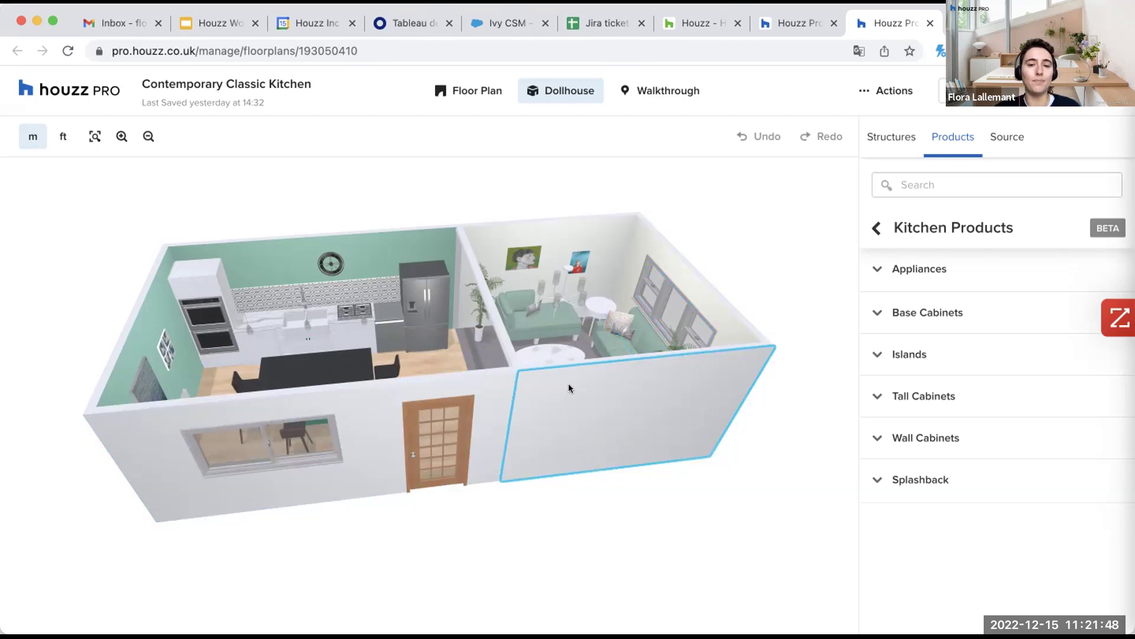
Step: Select the front French door and set its finish to Chocolate Brown and hardware to Gold
{"action": "left_click_drag", "start_coordinate": [569, 388], "coordinate": [563, 377]}
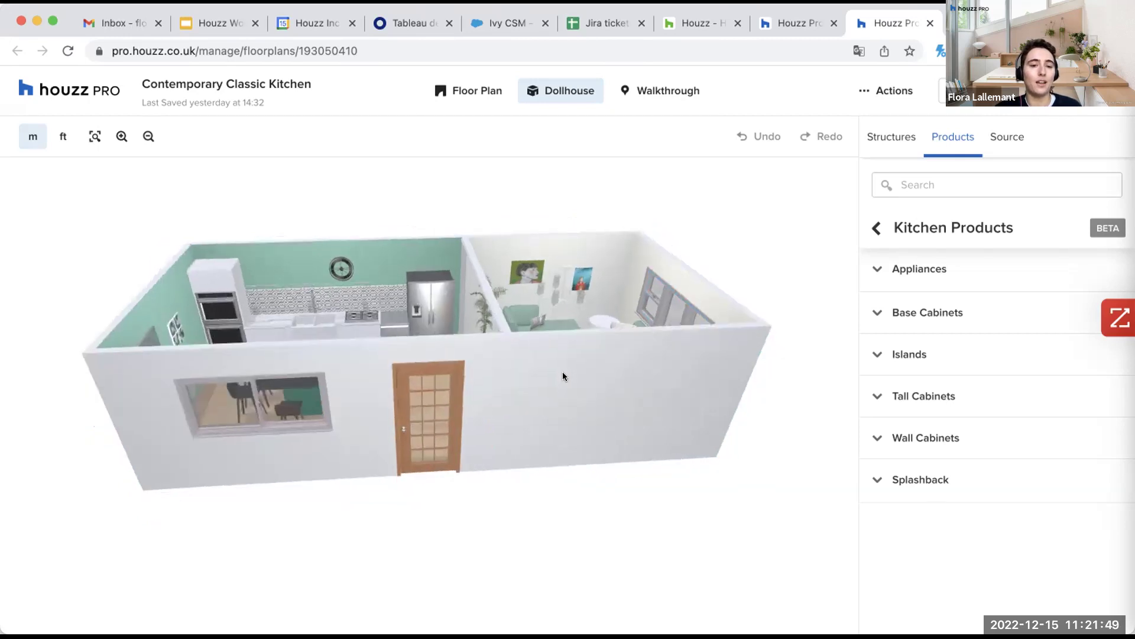
{"action": "left_click", "coordinate": [443, 392]}
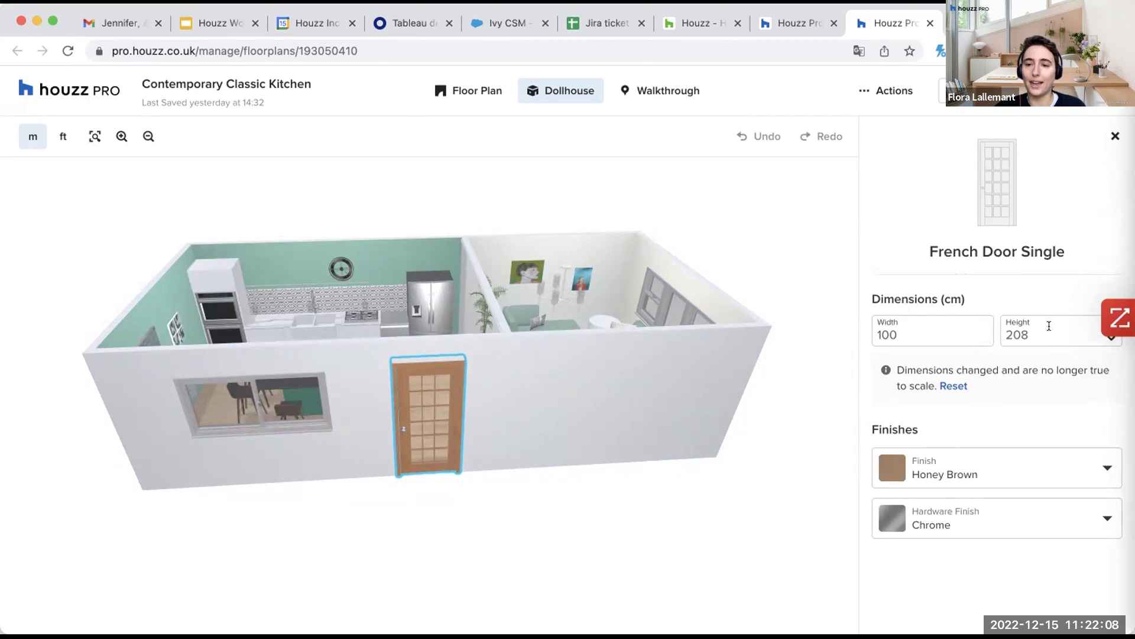
{"action": "left_click", "coordinate": [956, 467]}
{"action": "left_click", "coordinate": [956, 466]}
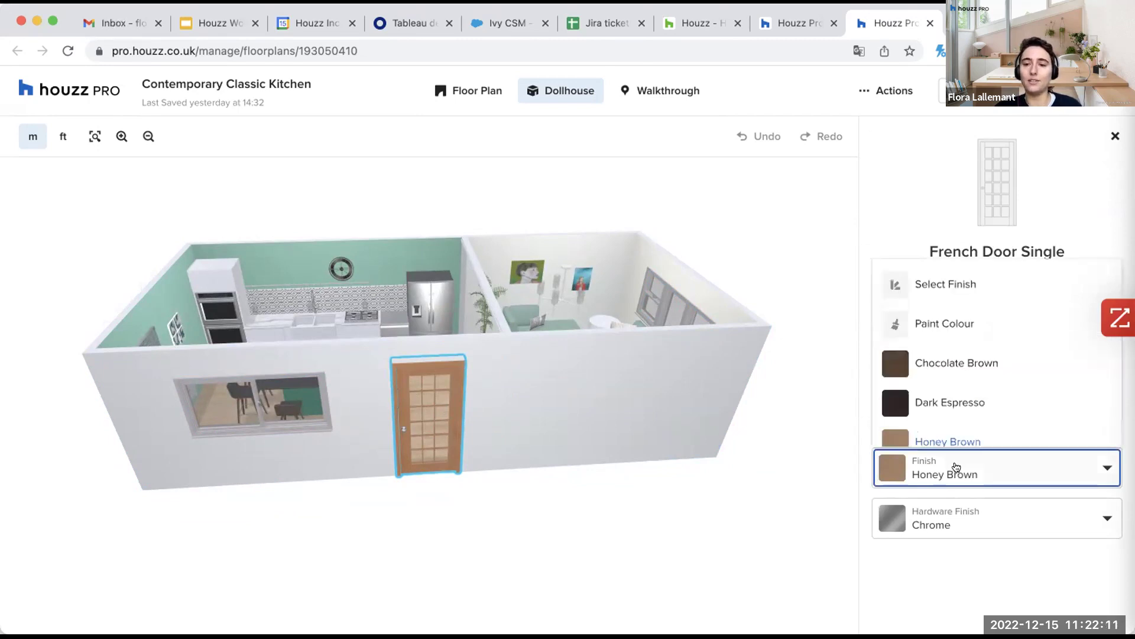
{"action": "left_click", "coordinate": [967, 370]}
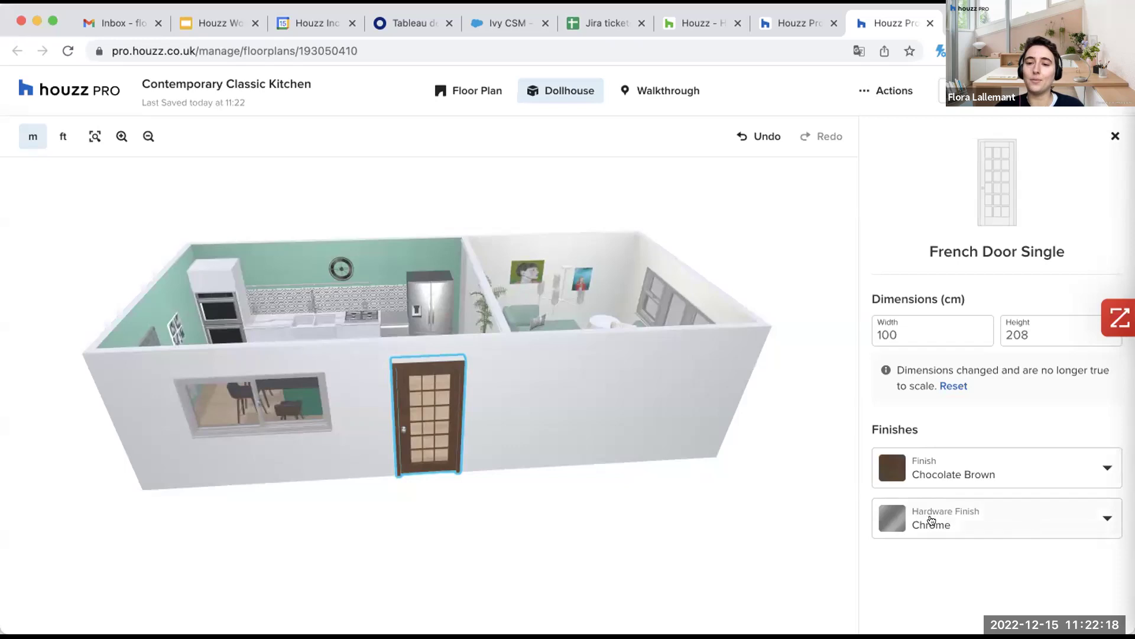
{"action": "left_click", "coordinate": [982, 522]}
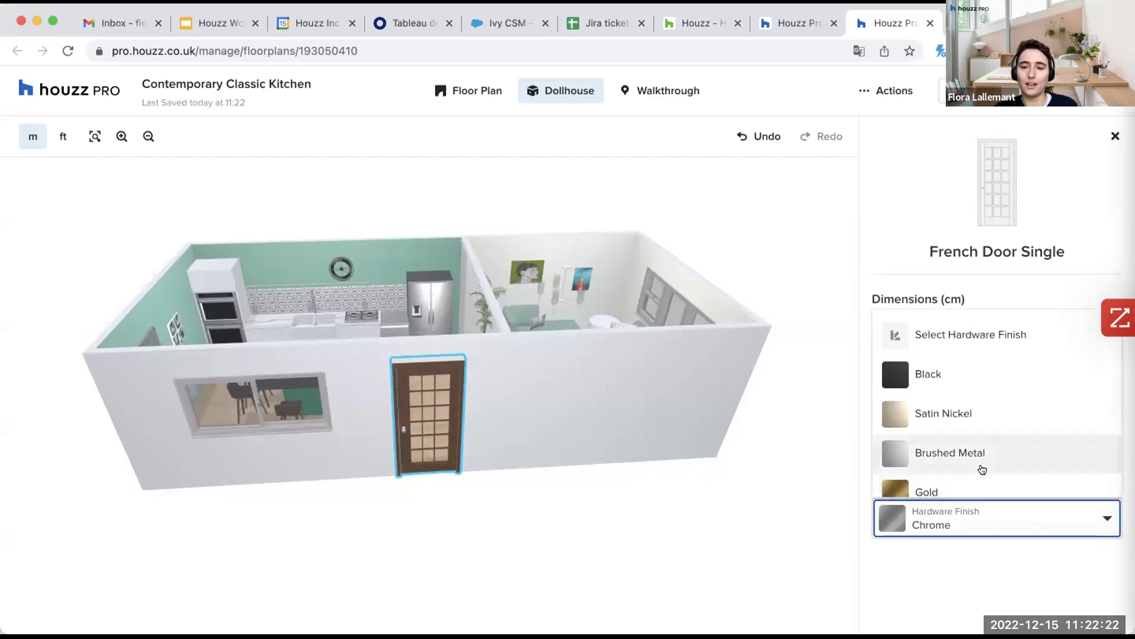
{"action": "scroll", "coordinate": [981, 469], "scroll_direction": "down", "scroll_amount": 2}
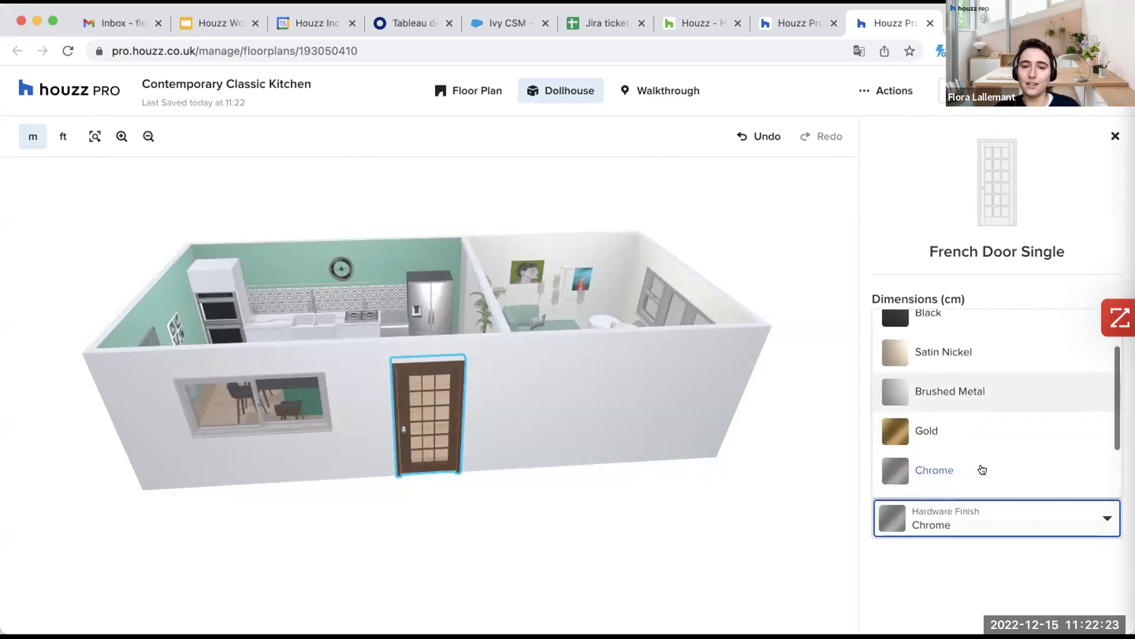
{"action": "left_click", "coordinate": [943, 436]}
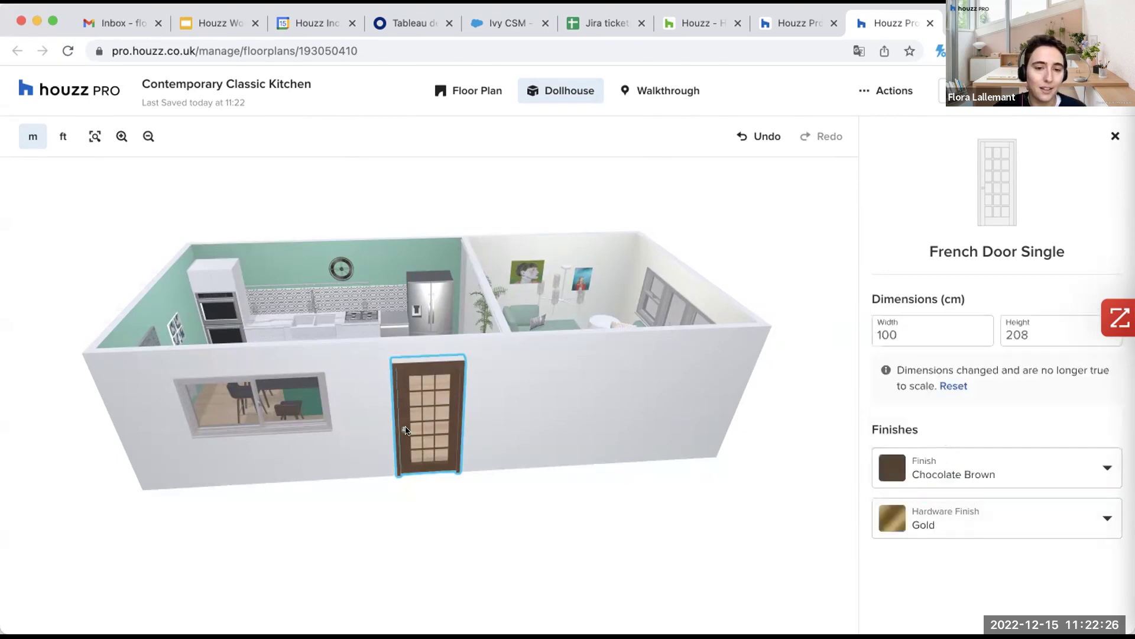
{"action": "scroll", "coordinate": [406, 426], "scroll_direction": "up", "scroll_amount": 3}
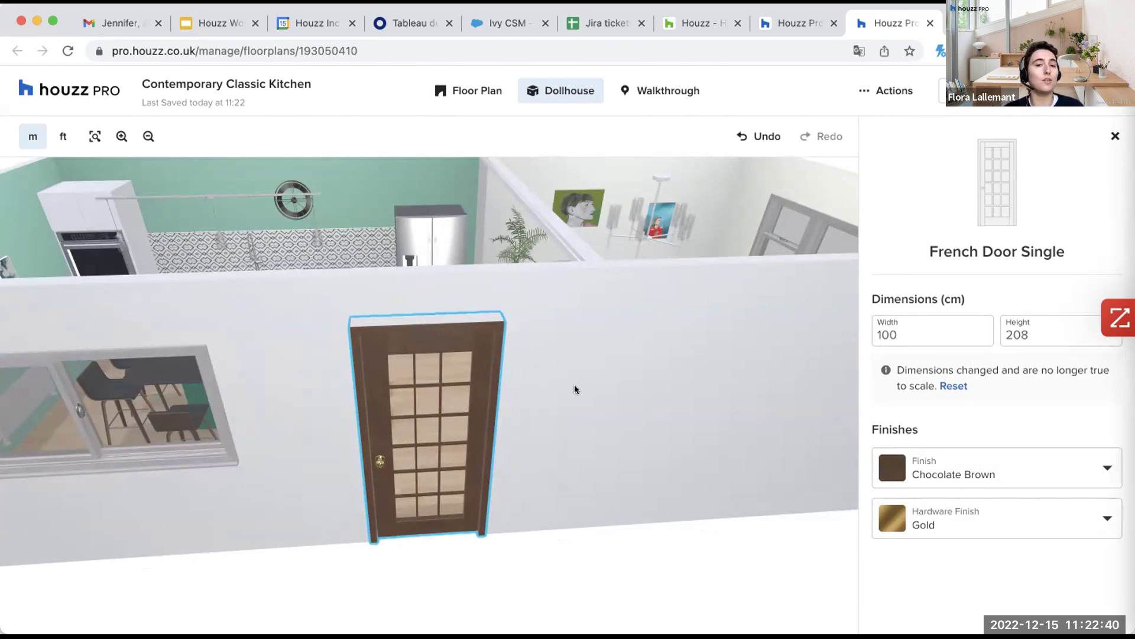
Step: Rotate the view slightly and select the back Window Picture with 2 Double Hung
{"action": "left_click_drag", "start_coordinate": [287, 442], "coordinate": [319, 446]}
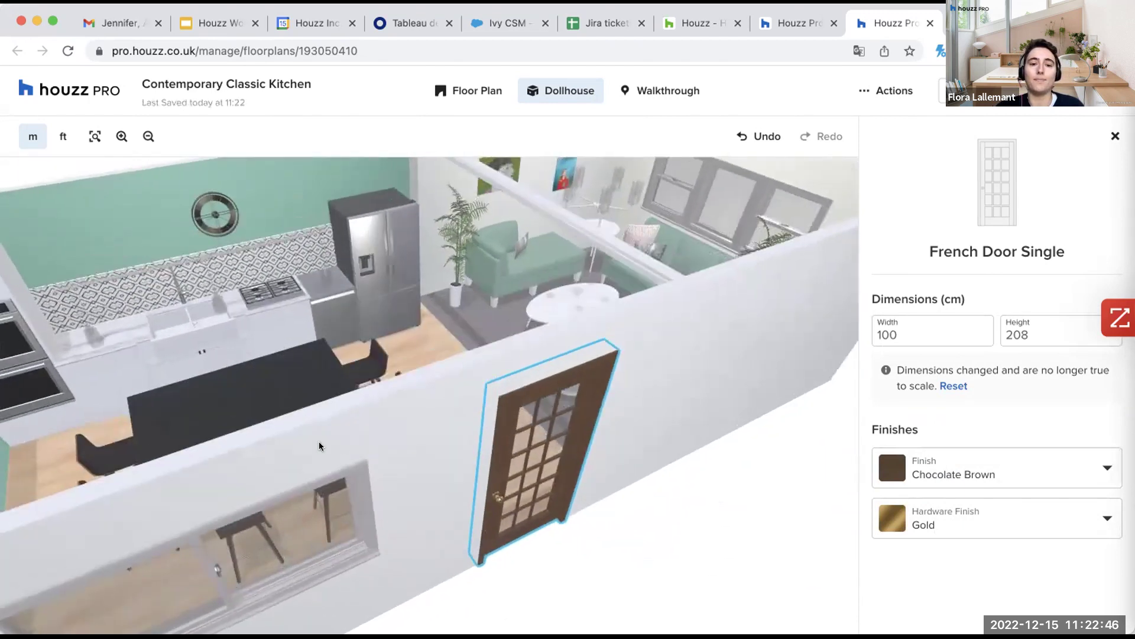
{"action": "left_click", "coordinate": [722, 198]}
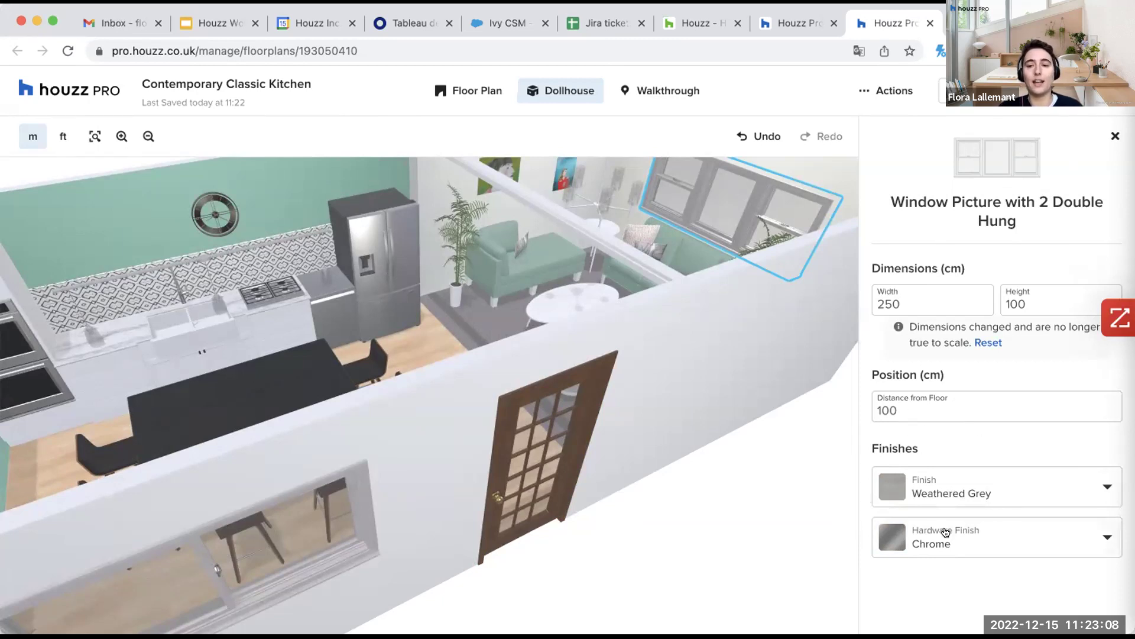
Step: Orbit toward the dining area and select the 2 Door, Double Sided Base Island
{"action": "left_click_drag", "start_coordinate": [764, 357], "coordinate": [722, 373]}
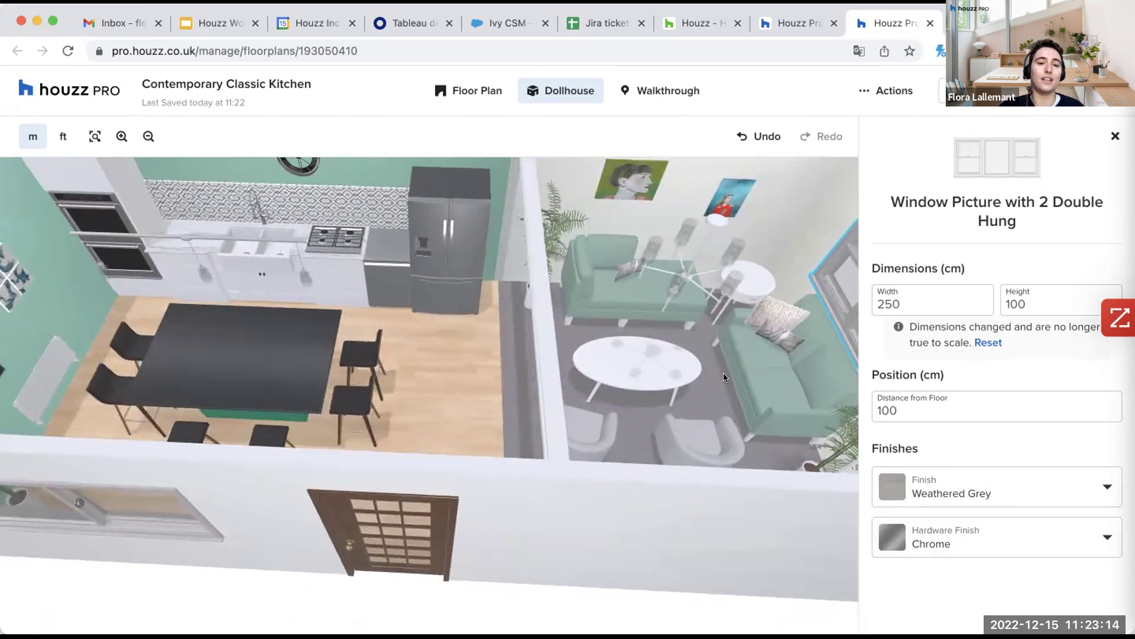
{"action": "left_click", "coordinate": [258, 354]}
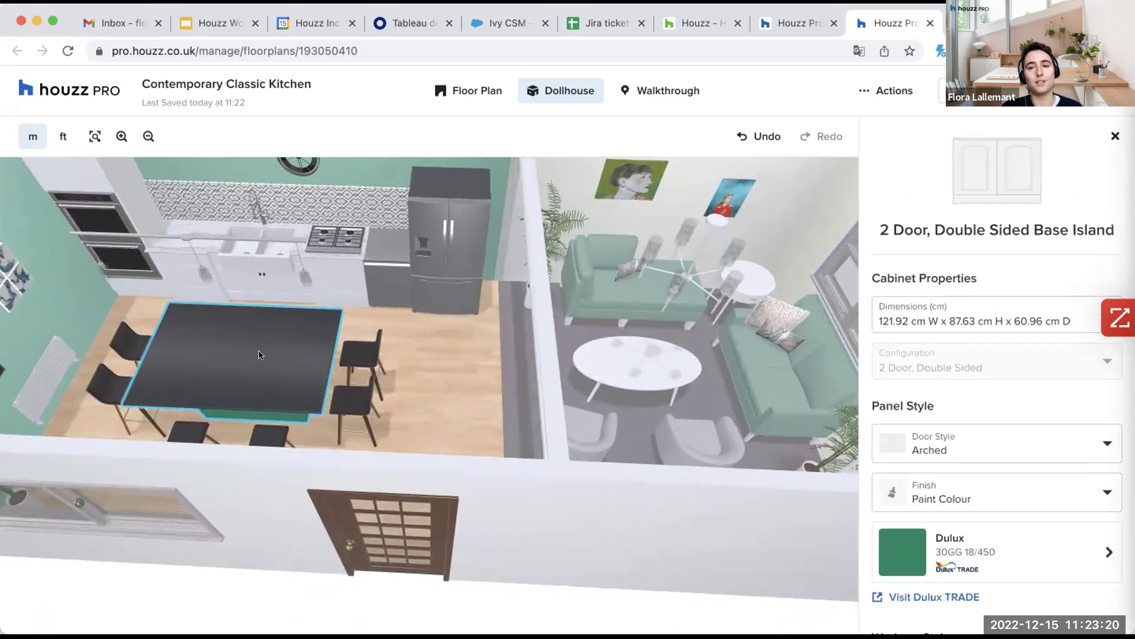
{"action": "left_click", "coordinate": [982, 310]}
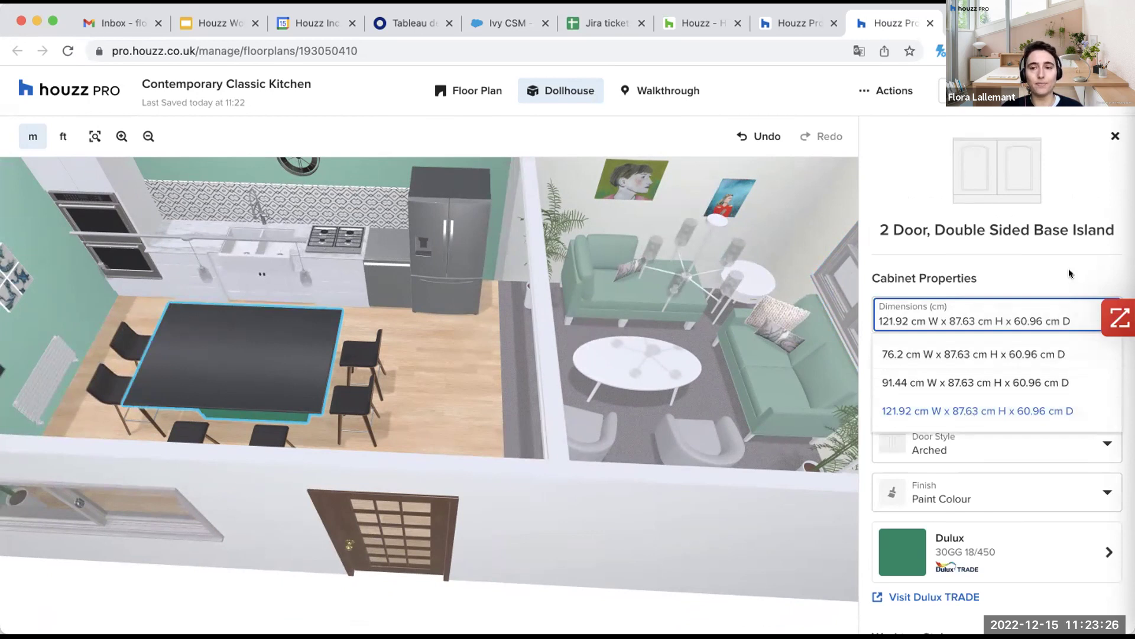
{"action": "left_click", "coordinate": [1042, 280]}
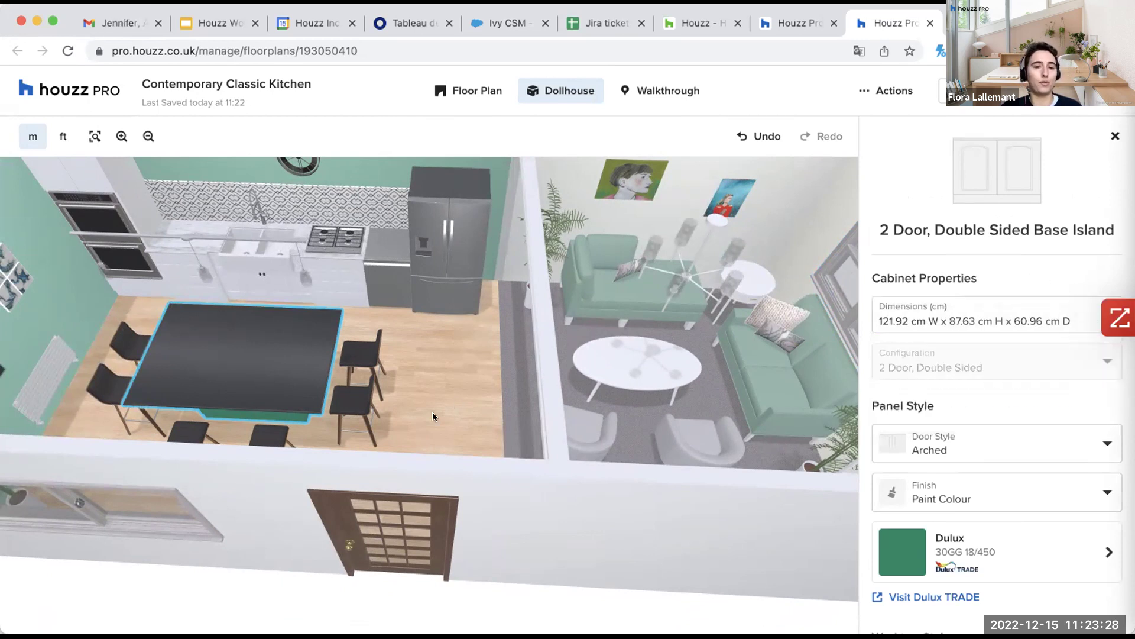
{"action": "scroll", "coordinate": [431, 408], "scroll_direction": "up", "scroll_amount": 5}
{"action": "scroll", "coordinate": [467, 420], "scroll_direction": "down", "scroll_amount": 5}
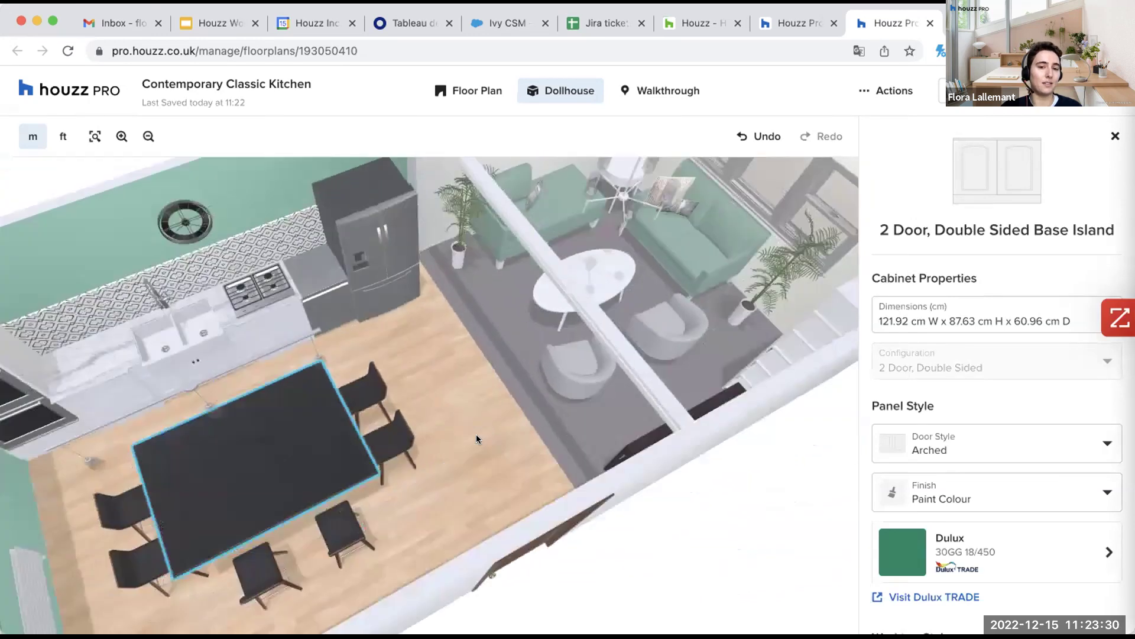
{"action": "scroll", "coordinate": [417, 400], "scroll_direction": "up", "scroll_amount": 5}
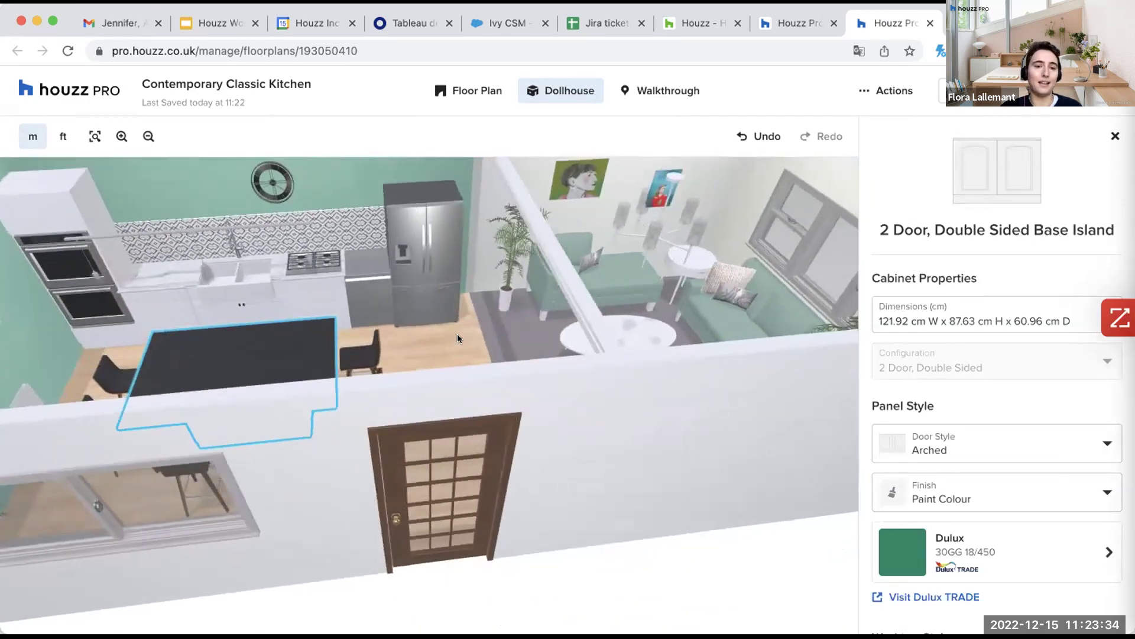
{"action": "left_click_drag", "start_coordinate": [474, 322], "coordinate": [380, 310]}
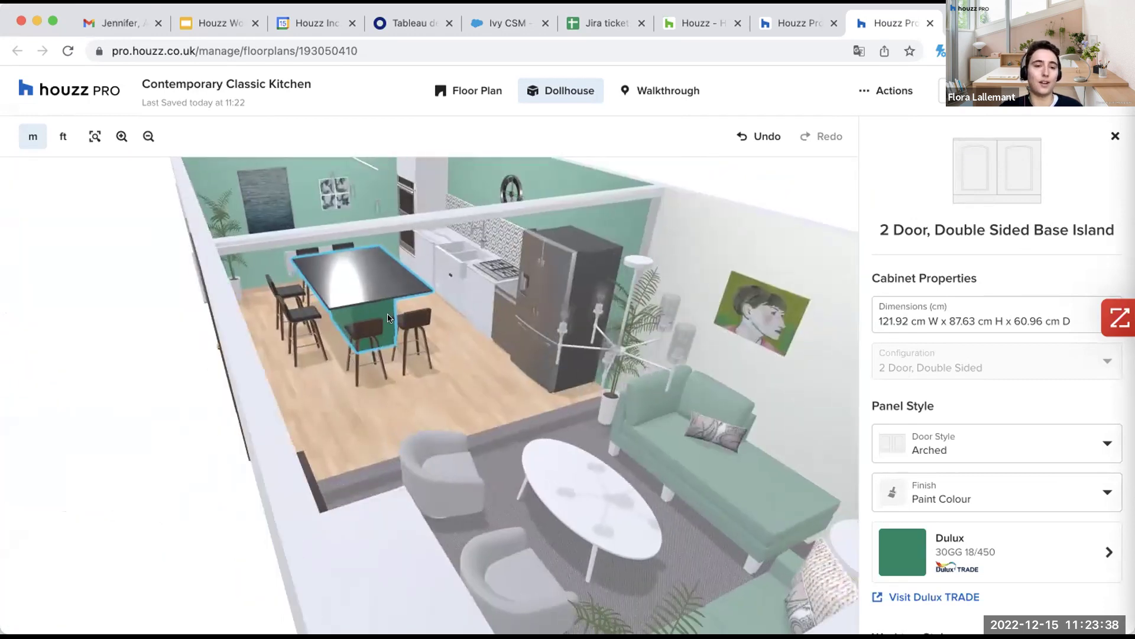
{"action": "left_click_drag", "start_coordinate": [387, 318], "coordinate": [358, 290]}
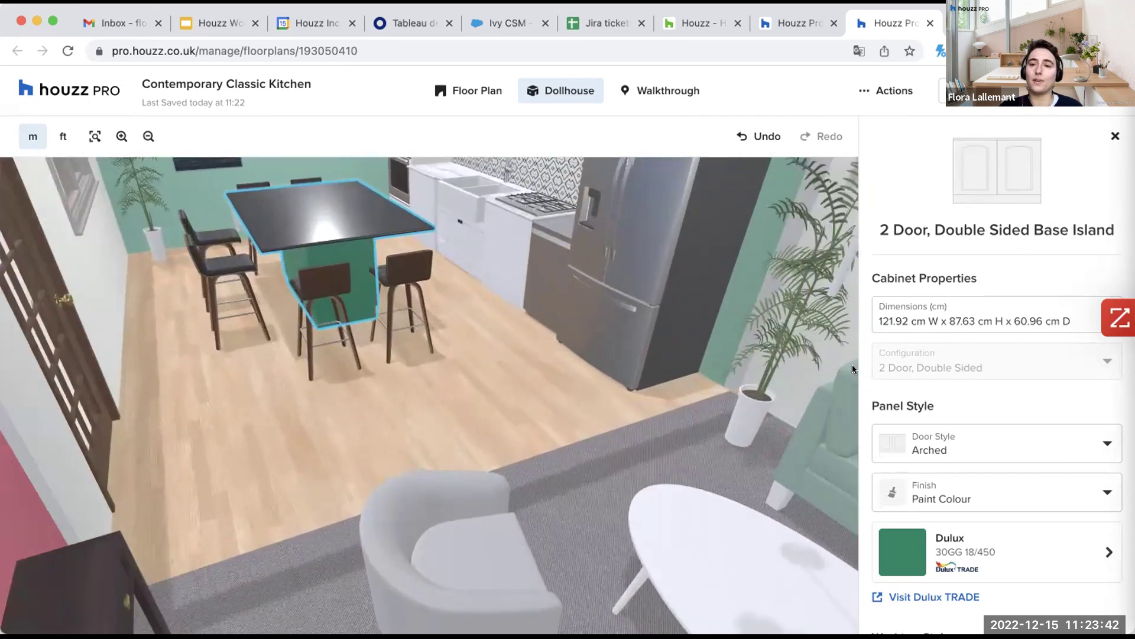
{"action": "left_click", "coordinate": [971, 315]}
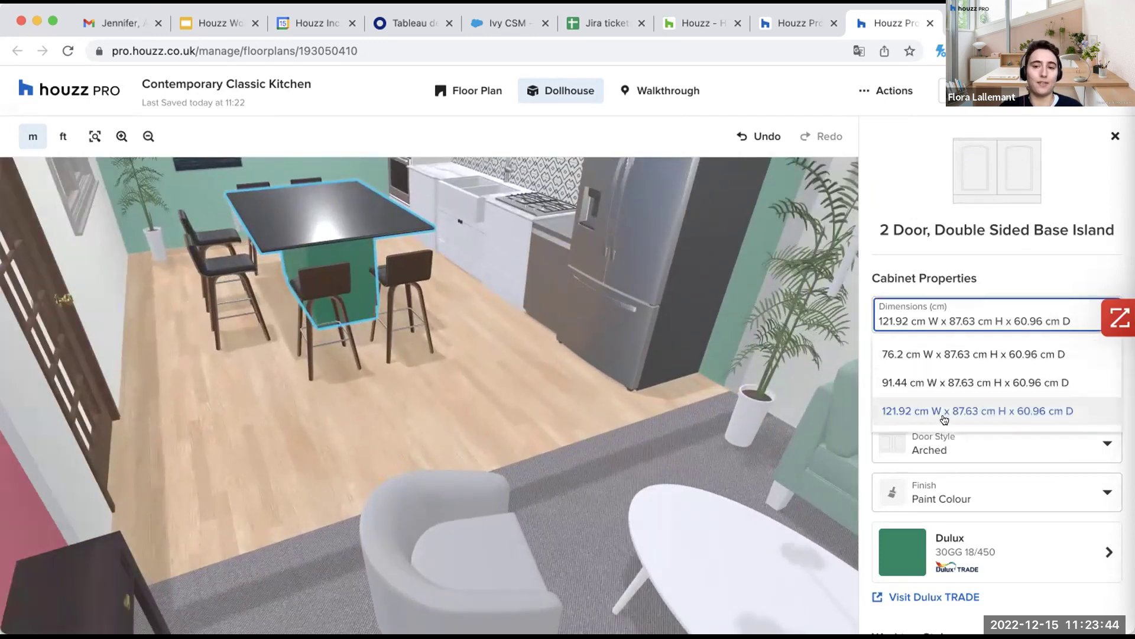
{"action": "left_click", "coordinate": [1025, 321]}
{"action": "scroll", "coordinate": [963, 418], "scroll_direction": "down", "scroll_amount": 2}
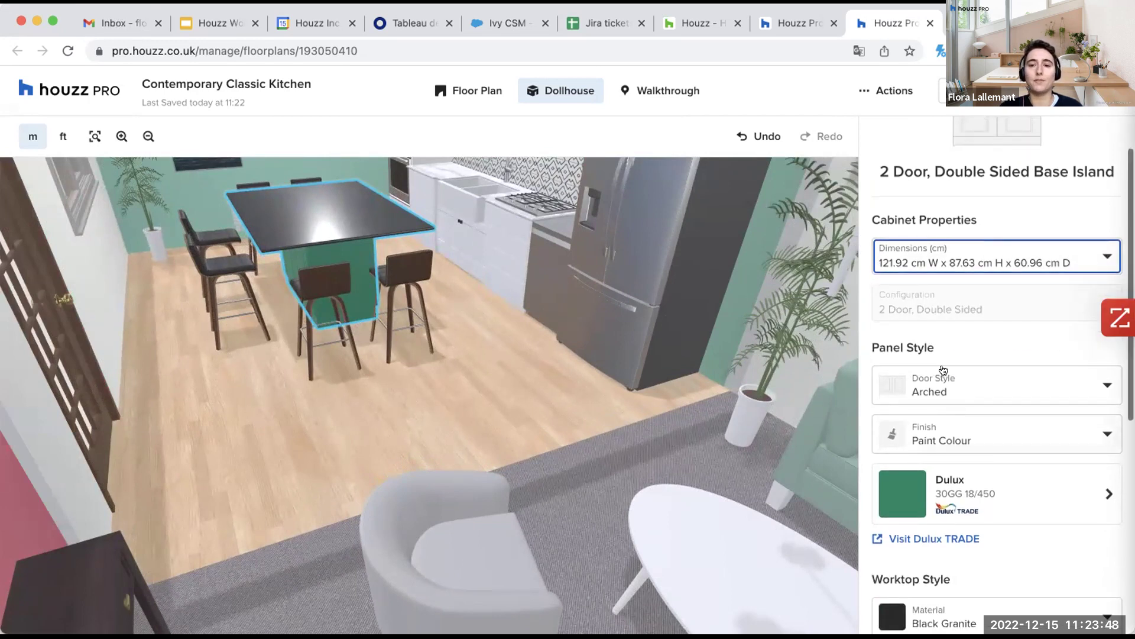
{"action": "left_click_drag", "start_coordinate": [505, 295], "coordinate": [409, 311]}
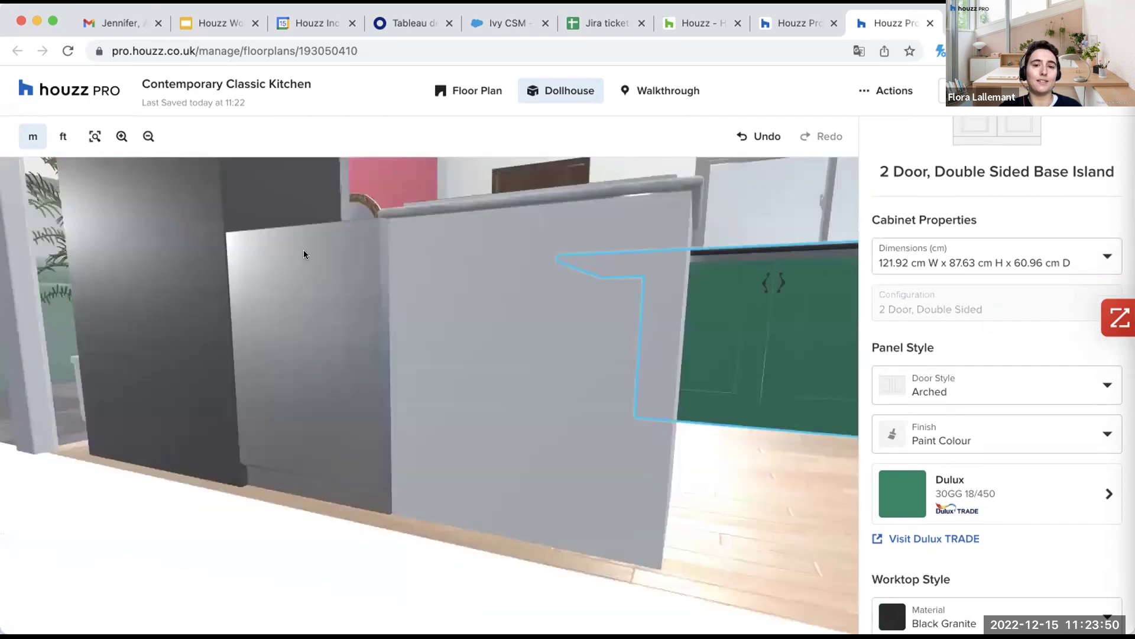
{"action": "scroll", "coordinate": [304, 254], "scroll_direction": "down", "scroll_amount": 5}
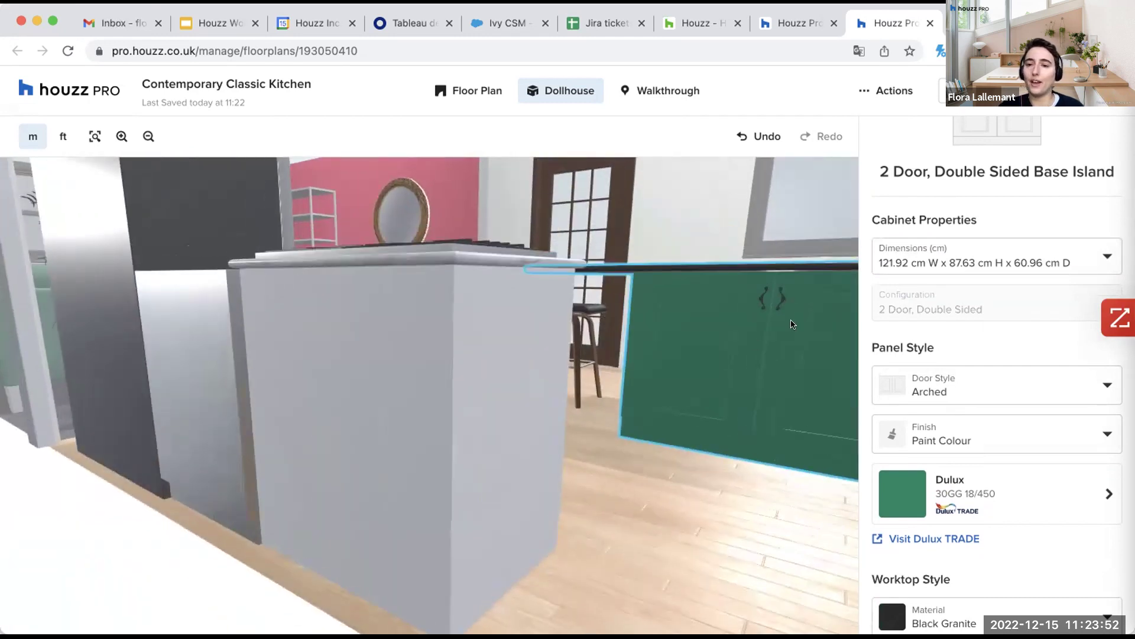
Step: Switch the dining island's door style from Arched to Slab
{"action": "left_click", "coordinate": [956, 391]}
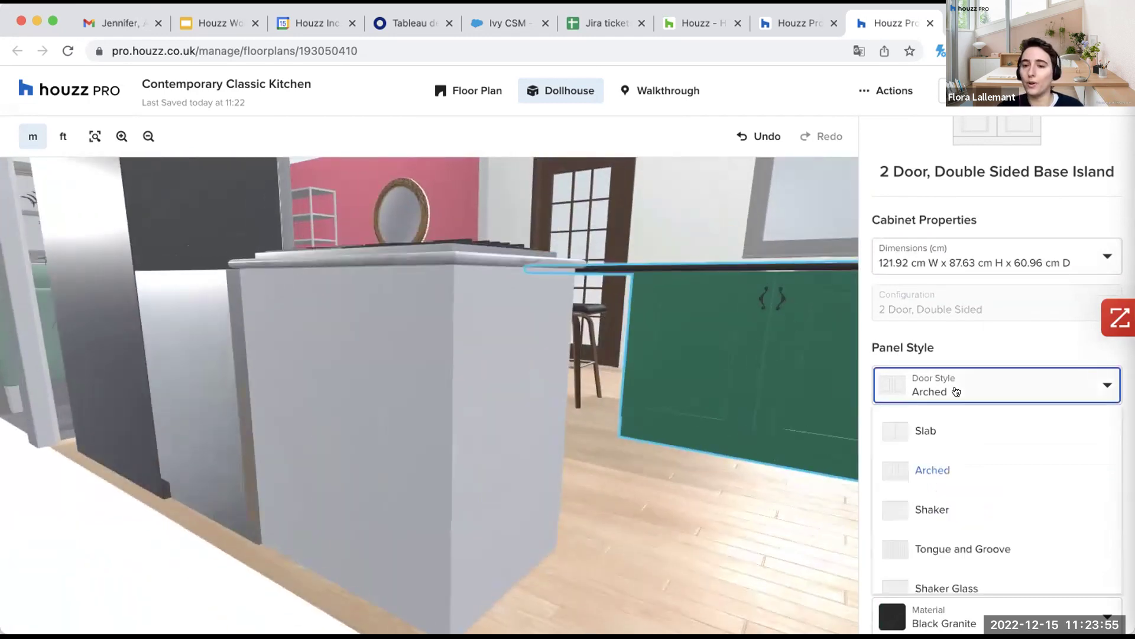
{"action": "left_click", "coordinate": [949, 426]}
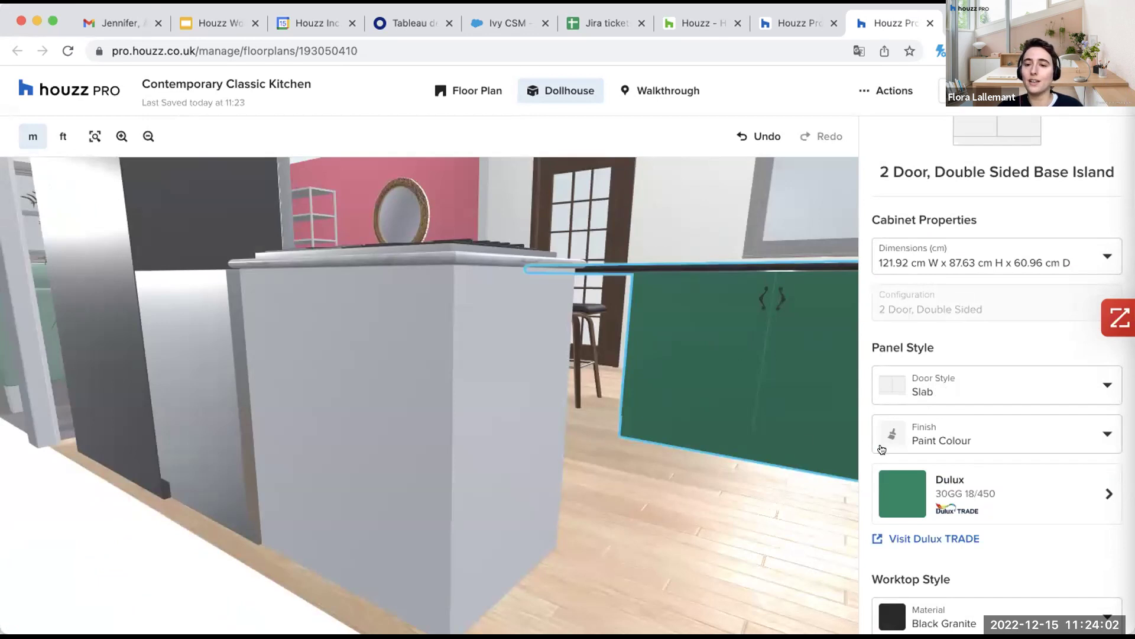
Step: Apply the White Oak finish to the island cabinet from the Panel Style finish list
{"action": "left_click", "coordinate": [997, 443]}
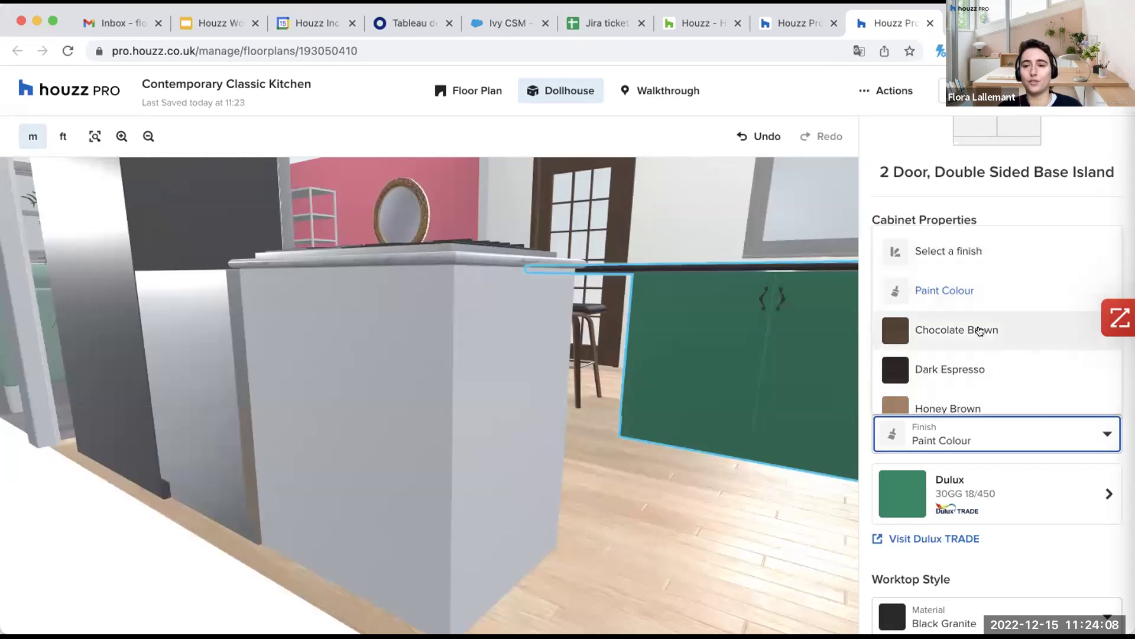
{"action": "scroll", "coordinate": [979, 327], "scroll_direction": "down", "scroll_amount": 1}
{"action": "scroll", "coordinate": [988, 283], "scroll_direction": "up", "scroll_amount": 1}
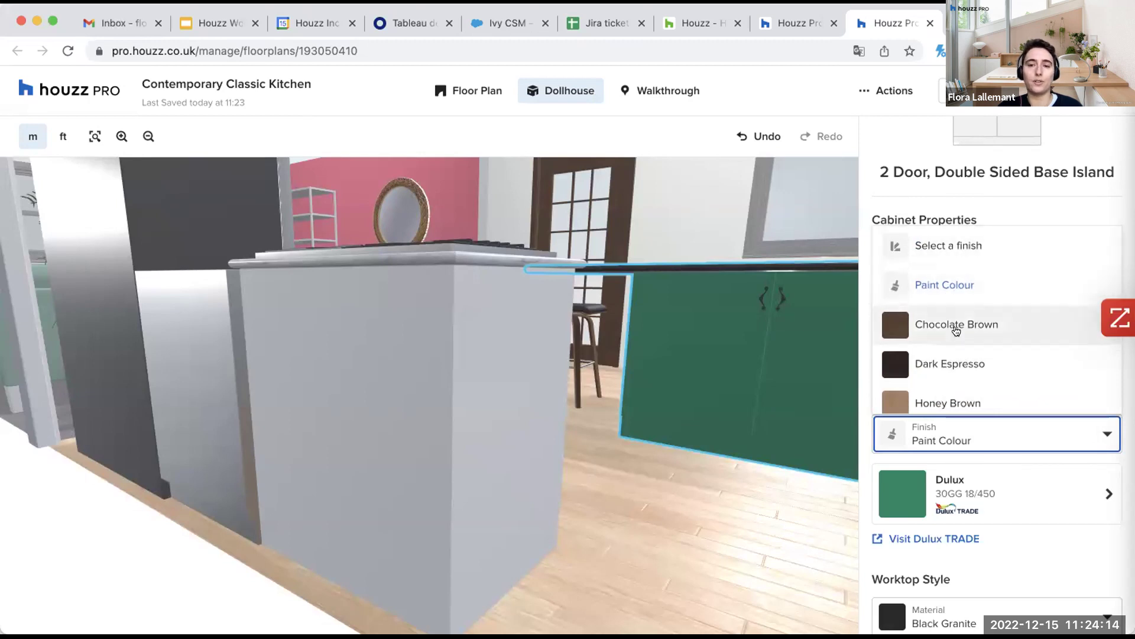
{"action": "scroll", "coordinate": [956, 329], "scroll_direction": "down", "scroll_amount": 1}
{"action": "scroll", "coordinate": [955, 369], "scroll_direction": "down", "scroll_amount": 3}
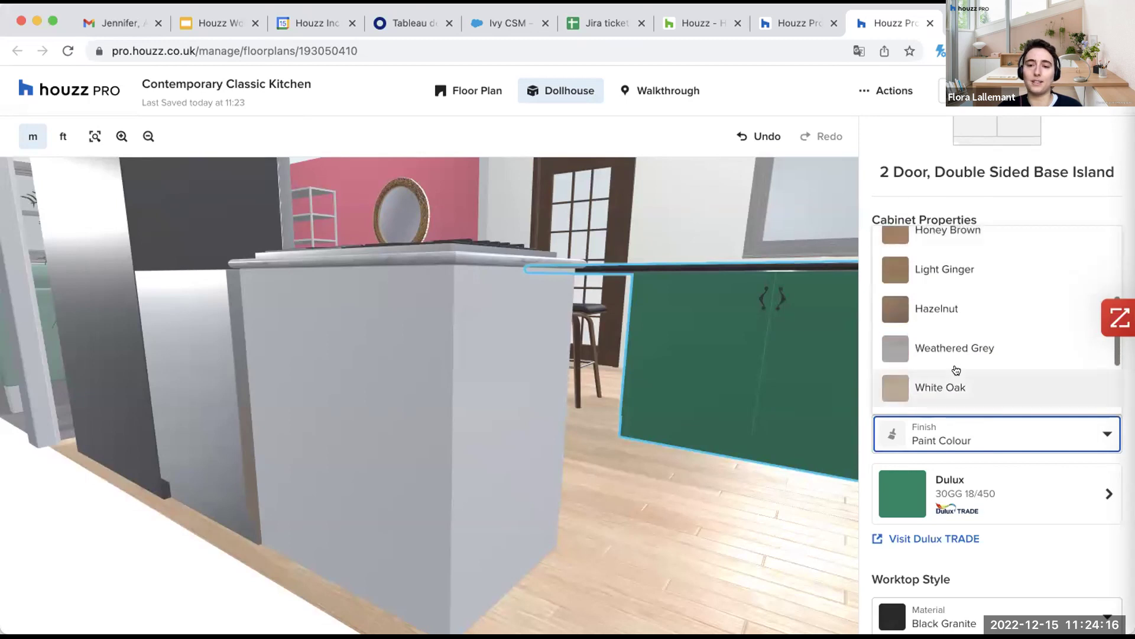
{"action": "scroll", "coordinate": [957, 371], "scroll_direction": "down", "scroll_amount": 2}
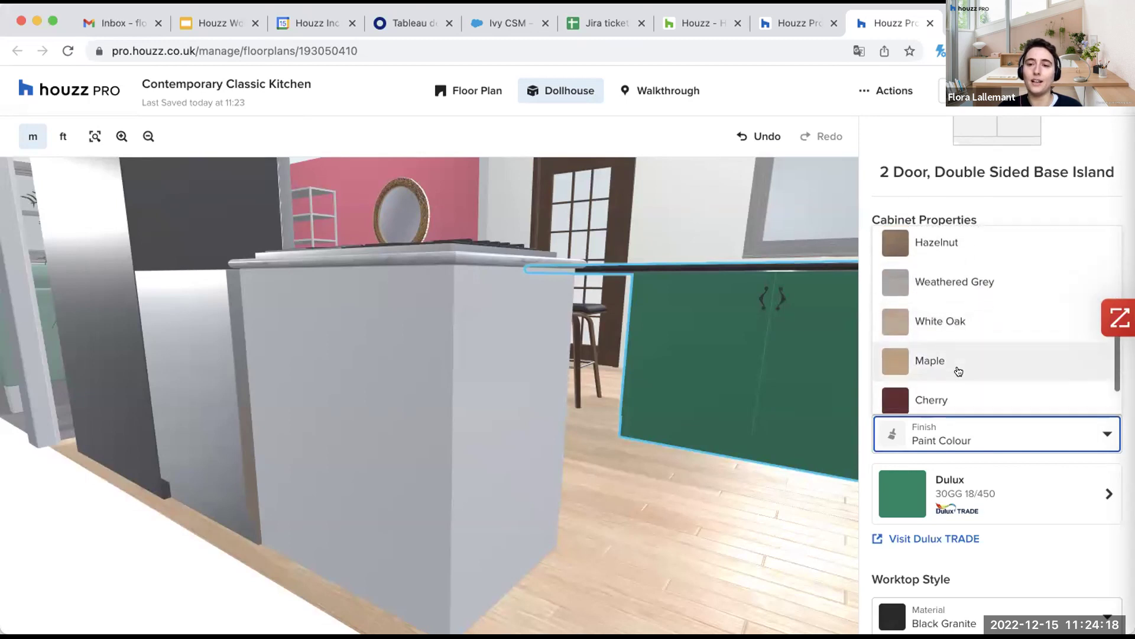
{"action": "left_click", "coordinate": [967, 322]}
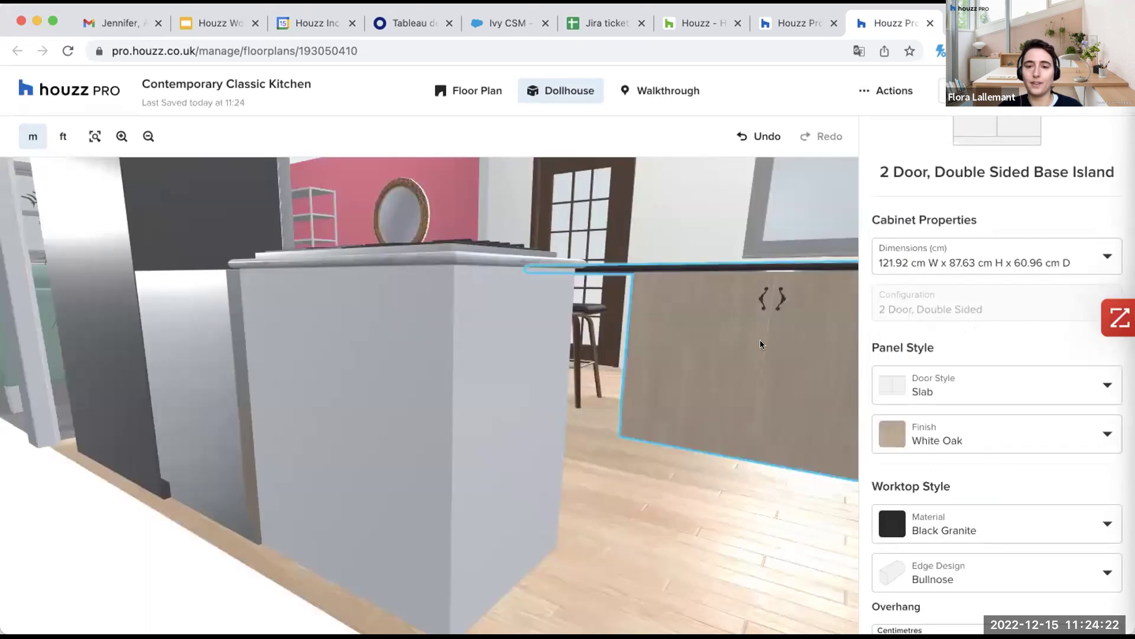
Step: Recheck the finish list keeping White Oak, then tilt the view down onto the worktop
{"action": "mouse_move", "coordinate": [761, 345]}
{"action": "left_mouse_down"}
{"action": "mouse_move", "coordinate": [746, 348]}
{"action": "mouse_move", "coordinate": [761, 346]}
{"action": "left_mouse_up"}
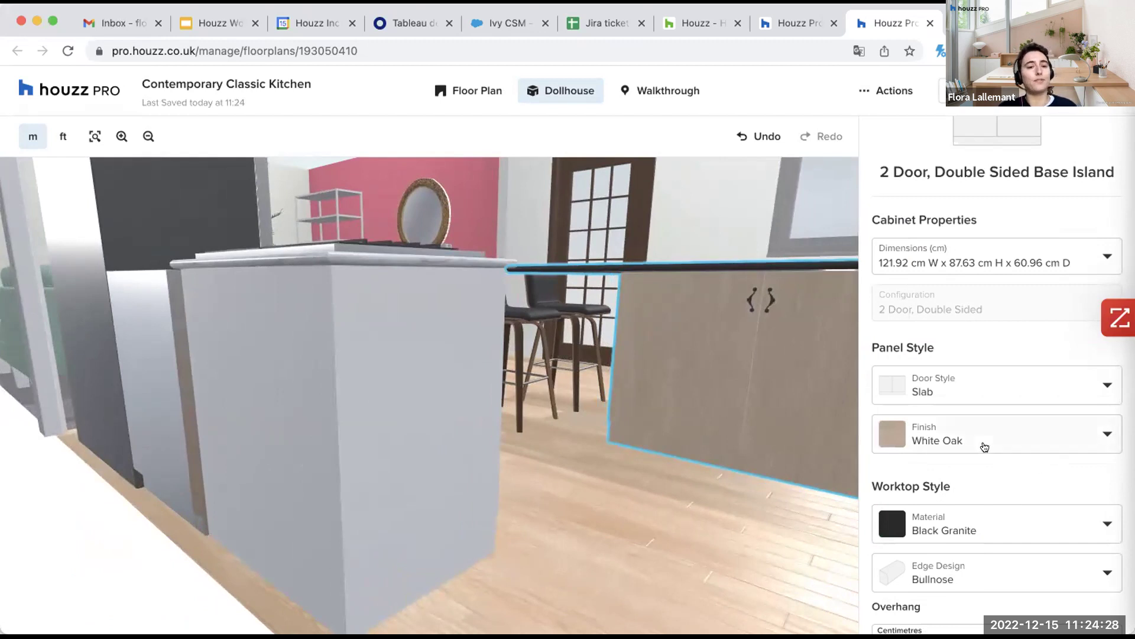
{"action": "left_click", "coordinate": [985, 447]}
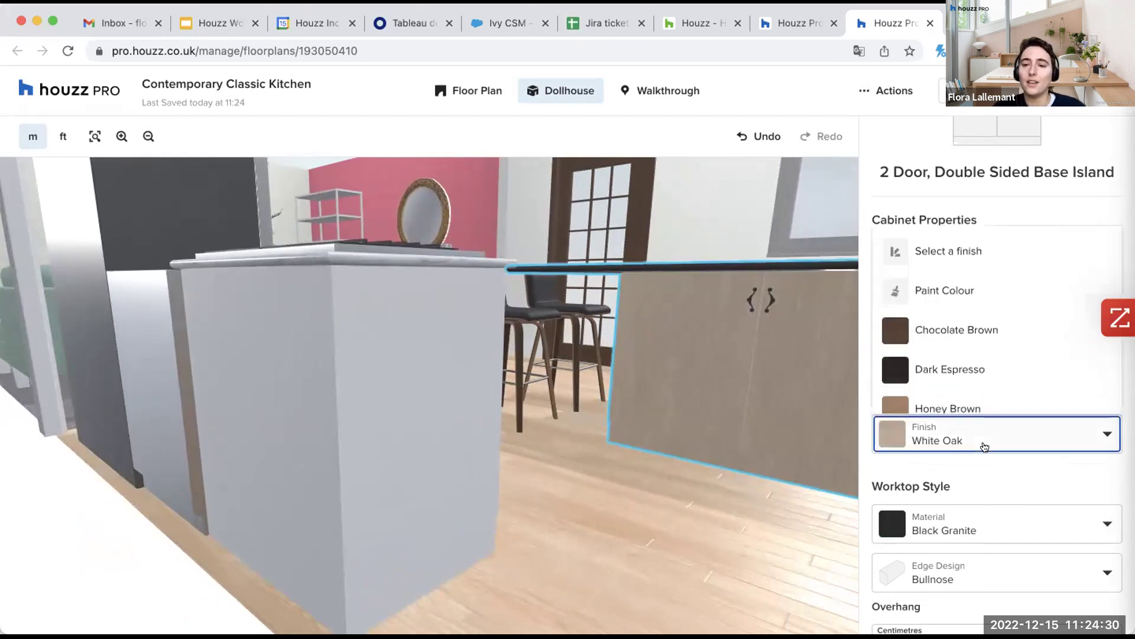
{"action": "scroll", "coordinate": [996, 368], "scroll_direction": "down", "scroll_amount": 1}
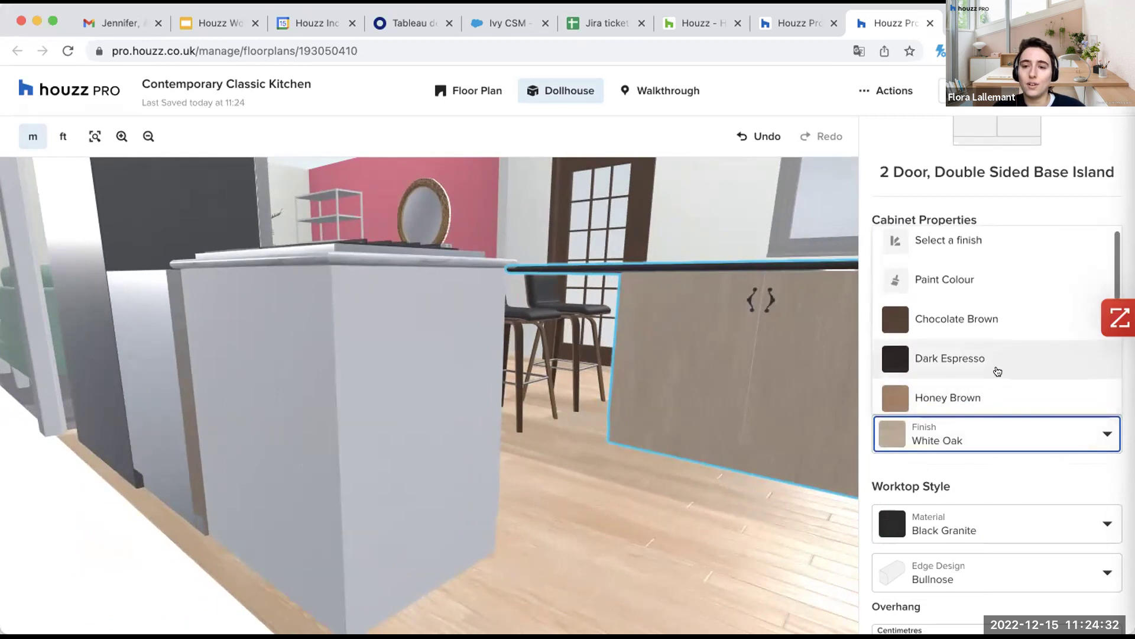
{"action": "left_click", "coordinate": [966, 442]}
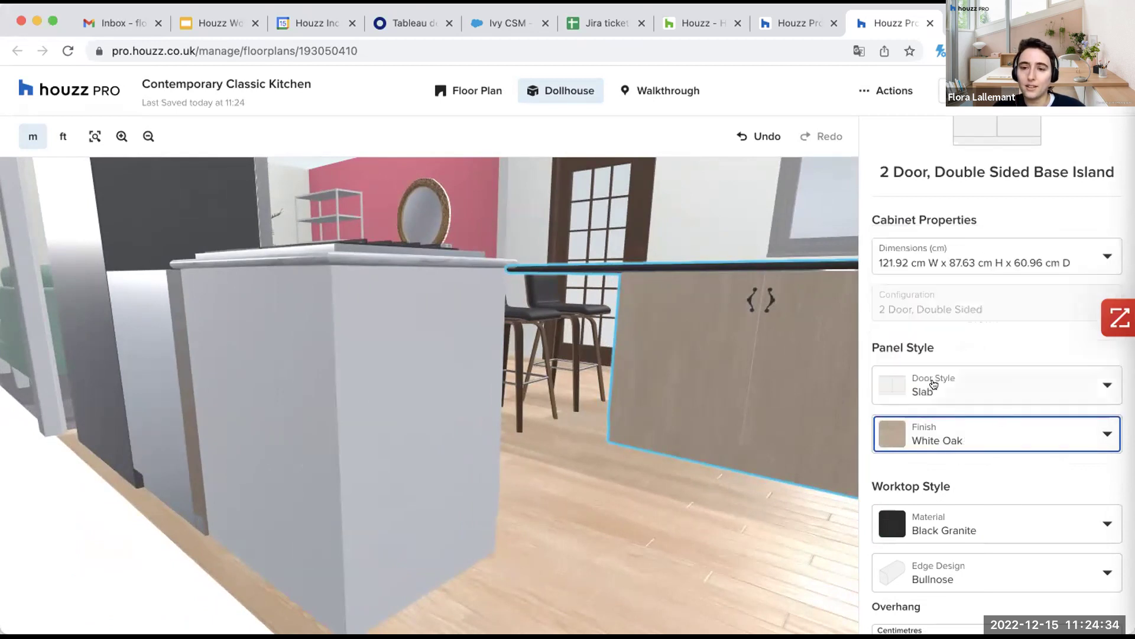
{"action": "scroll", "coordinate": [960, 466], "scroll_direction": "down", "scroll_amount": 3}
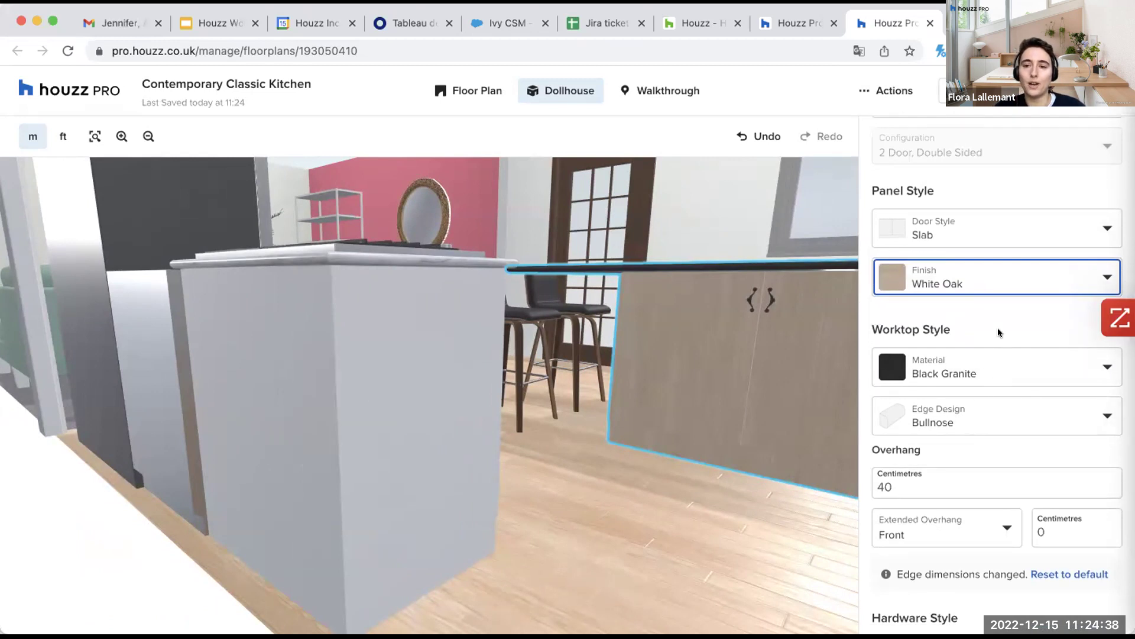
{"action": "scroll", "coordinate": [998, 332], "scroll_direction": "down", "scroll_amount": 1}
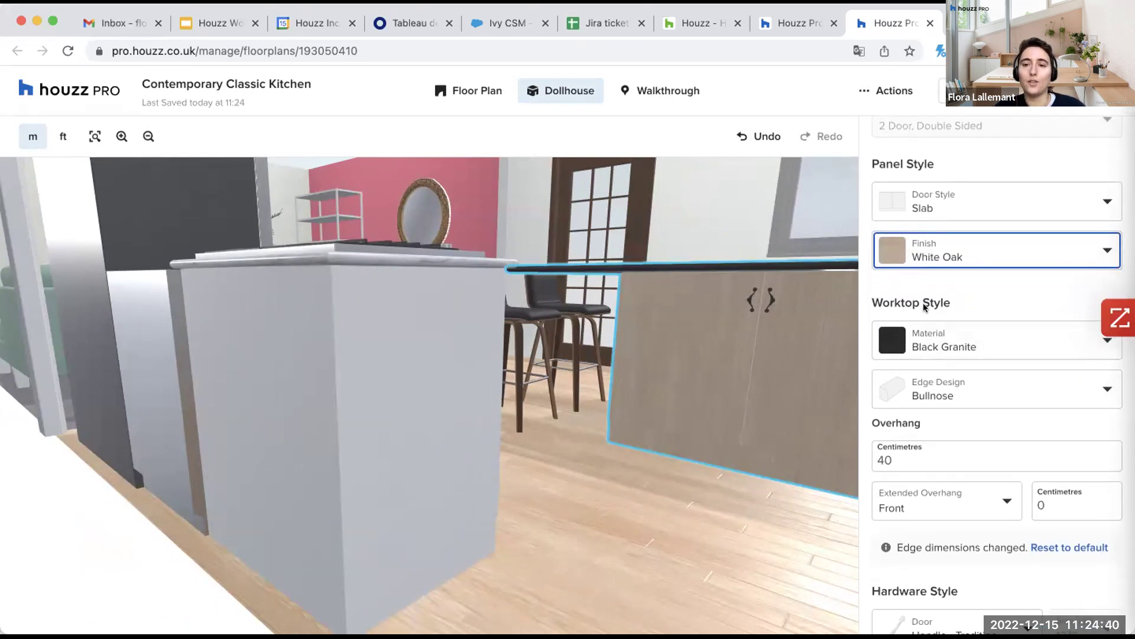
{"action": "left_click_drag", "start_coordinate": [761, 338], "coordinate": [765, 377]}
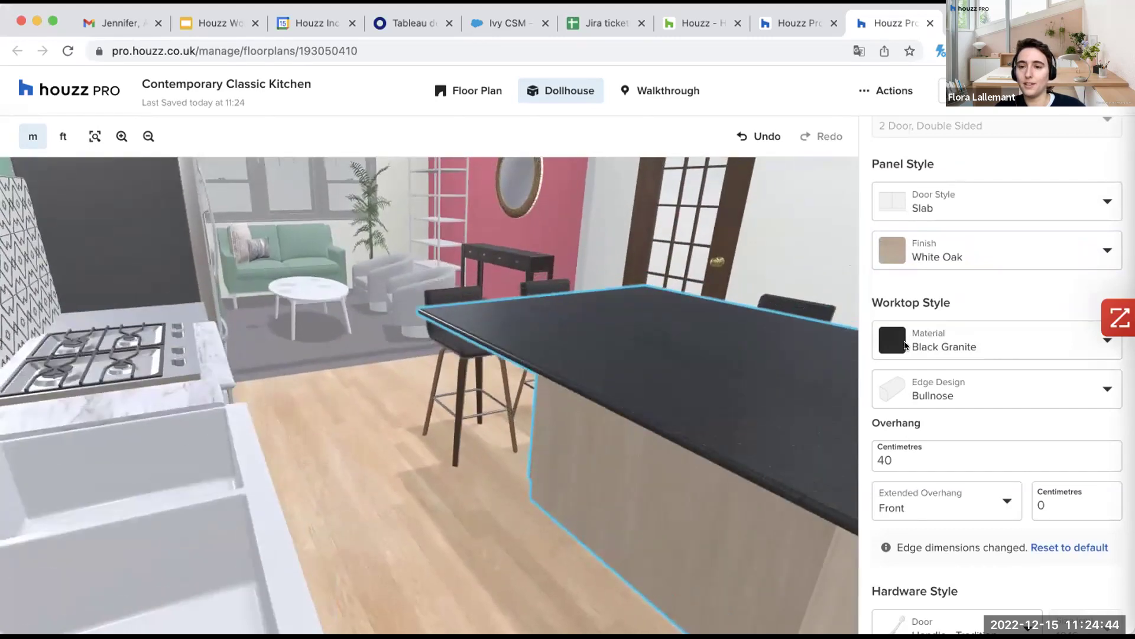
Step: Change the island worktop material from Black Granite to Arctic Fall Marble
{"action": "left_click", "coordinate": [961, 341]}
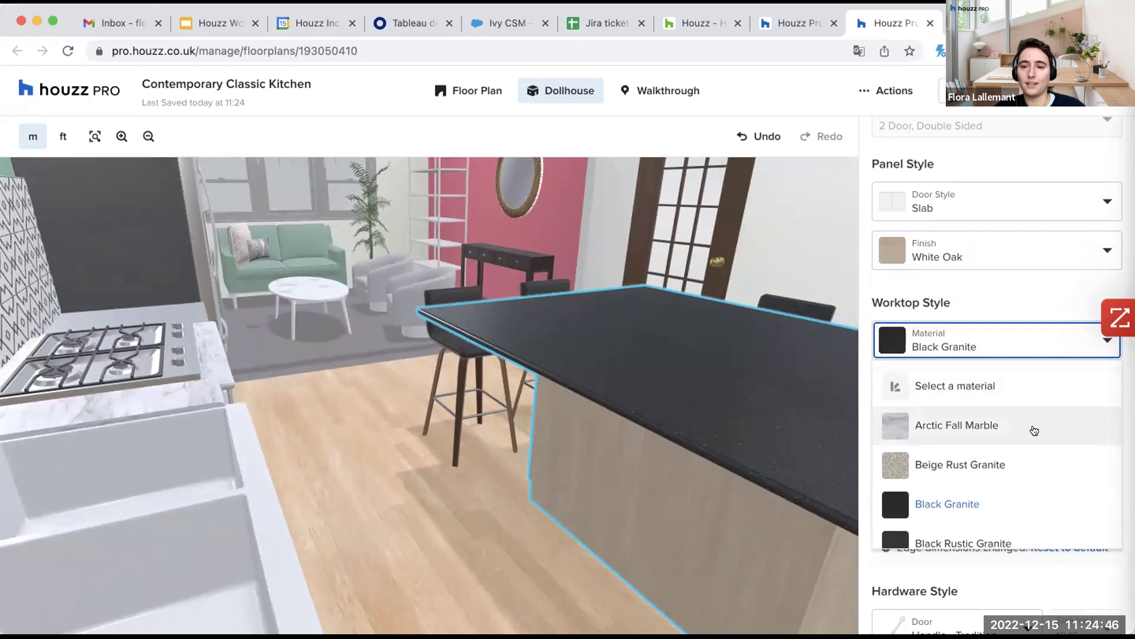
{"action": "left_click", "coordinate": [979, 427]}
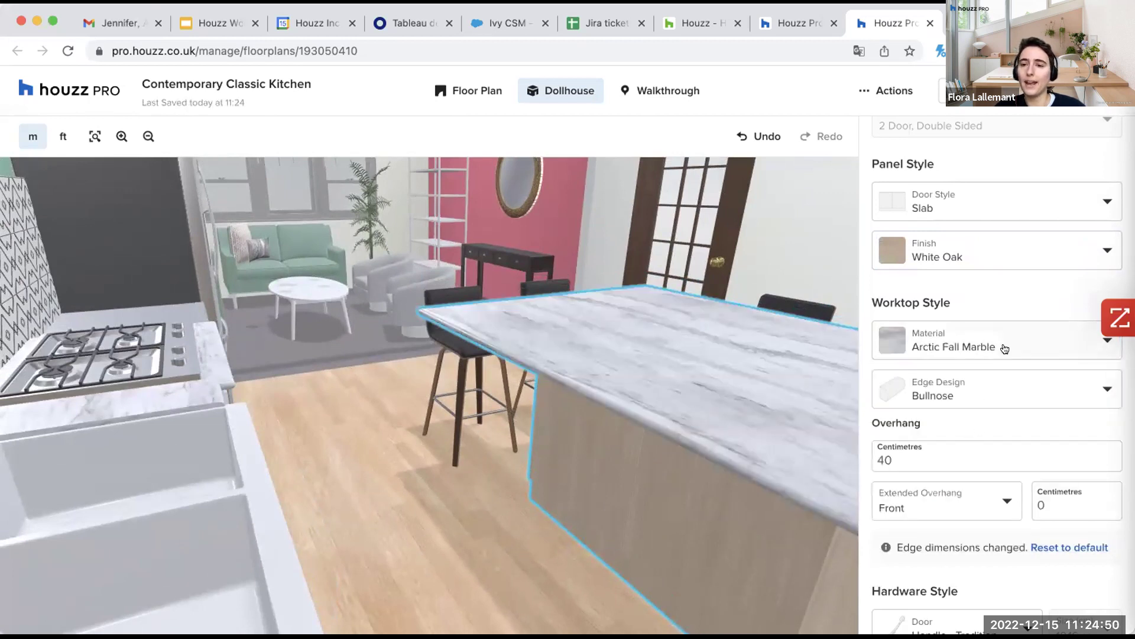
{"action": "left_click", "coordinate": [1004, 347]}
{"action": "scroll", "coordinate": [1007, 467], "scroll_direction": "down", "scroll_amount": 10}
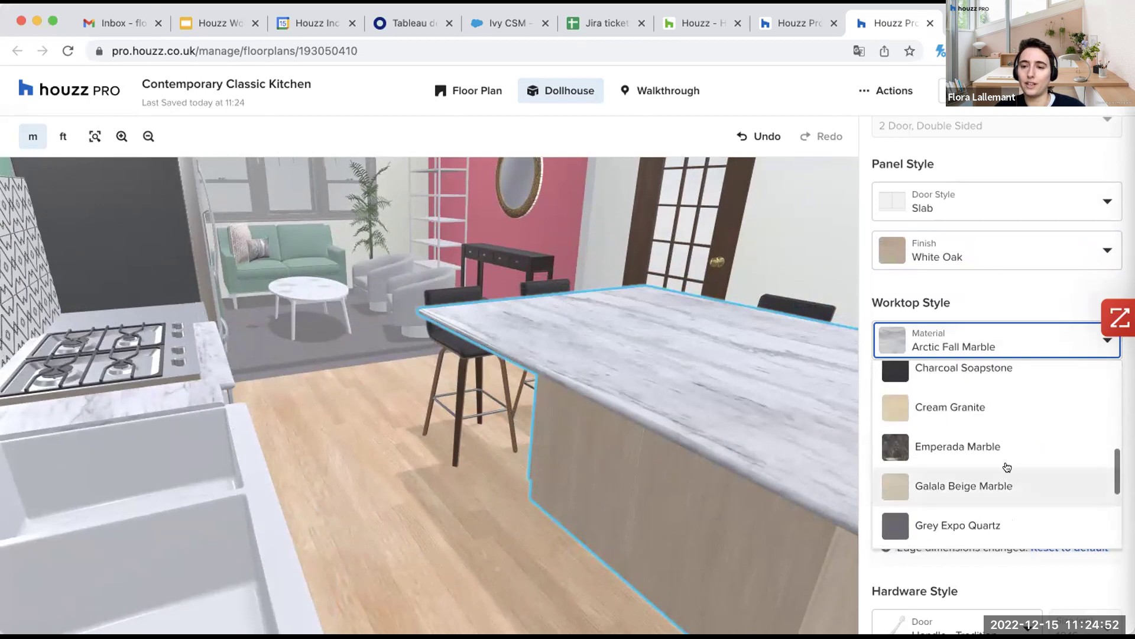
{"action": "scroll", "coordinate": [996, 393], "scroll_direction": "up", "scroll_amount": 10}
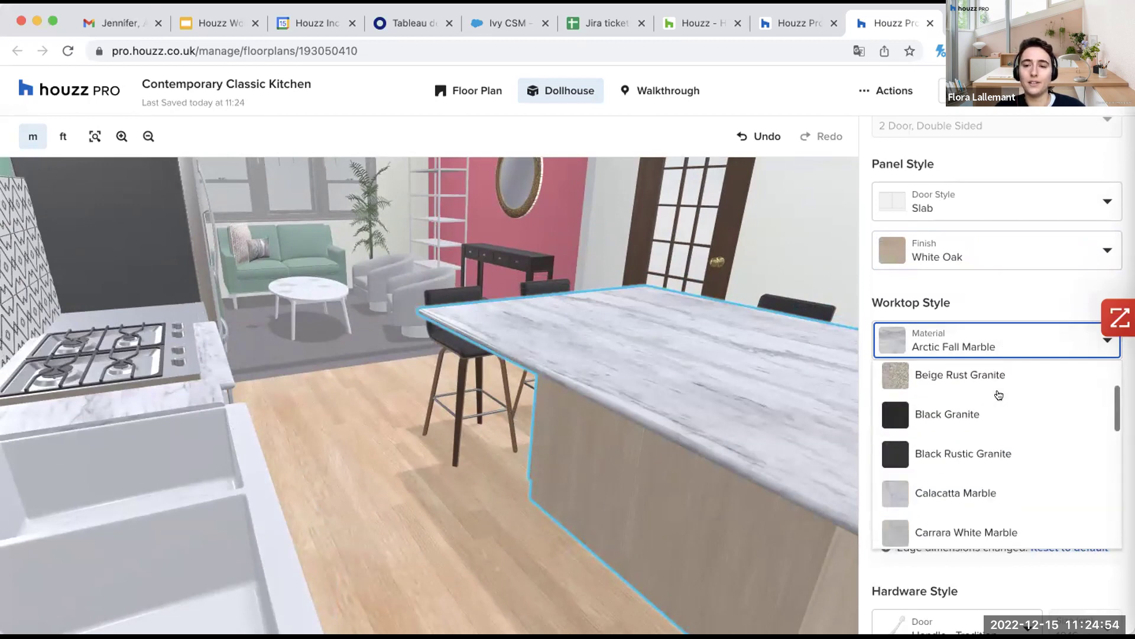
{"action": "left_click", "coordinate": [862, 327]}
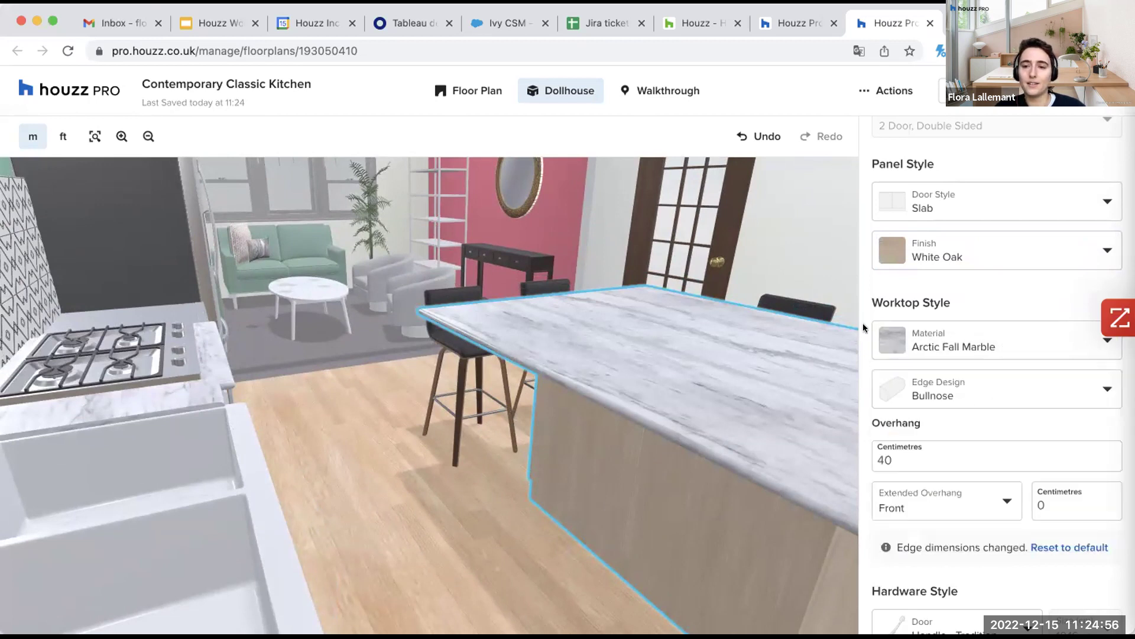
{"action": "scroll", "coordinate": [981, 393], "scroll_direction": "down", "scroll_amount": 2}
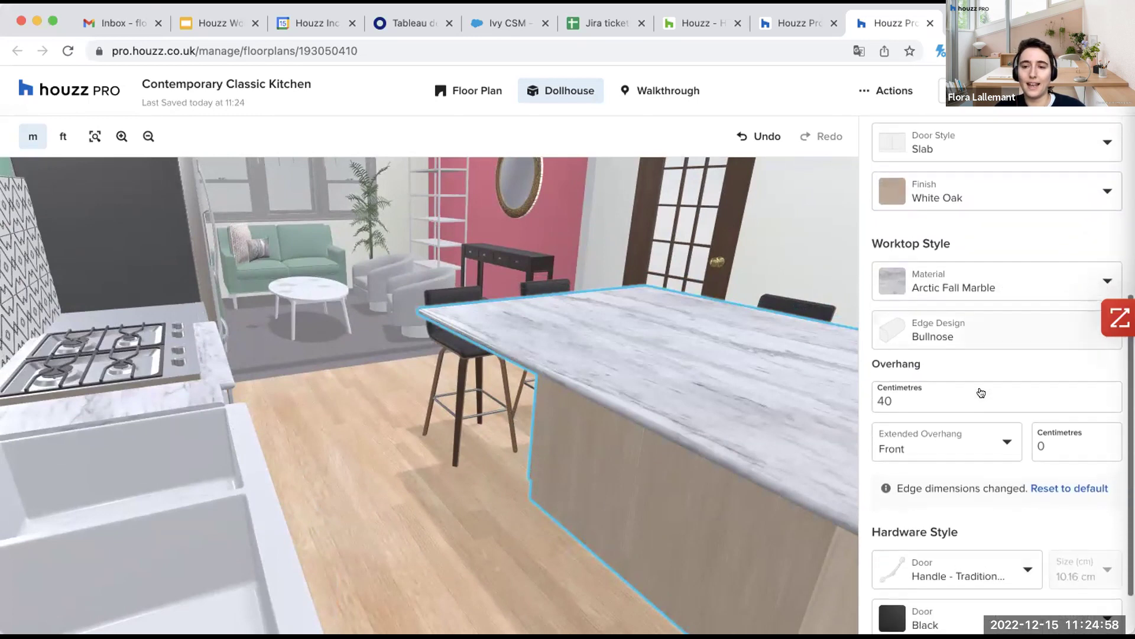
{"action": "scroll", "coordinate": [685, 452], "scroll_direction": "up", "scroll_amount": 3}
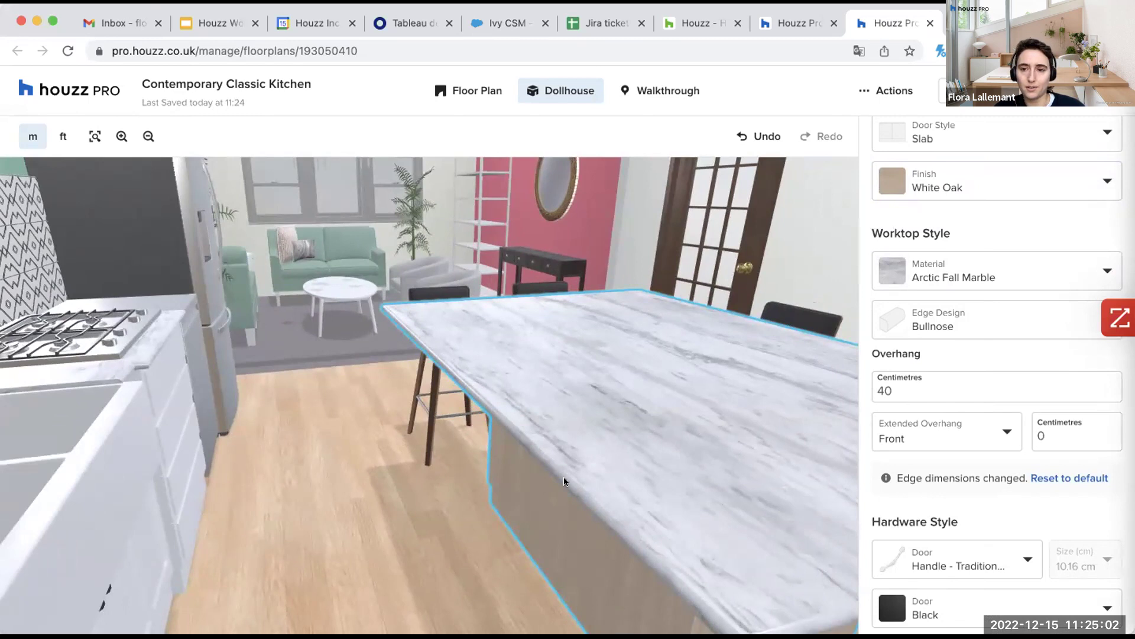
Step: Set the island worktop's edge design to Eased and inspect the result
{"action": "left_click", "coordinate": [1008, 330]}
{"action": "scroll", "coordinate": [980, 432], "scroll_direction": "down", "scroll_amount": 2}
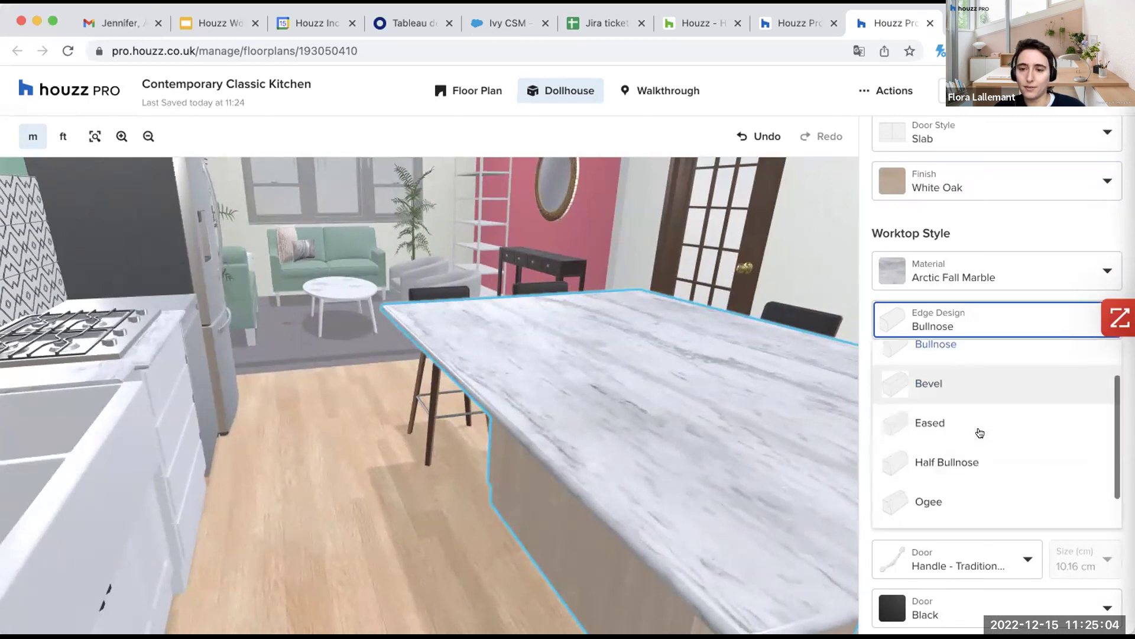
{"action": "left_click", "coordinate": [949, 380]}
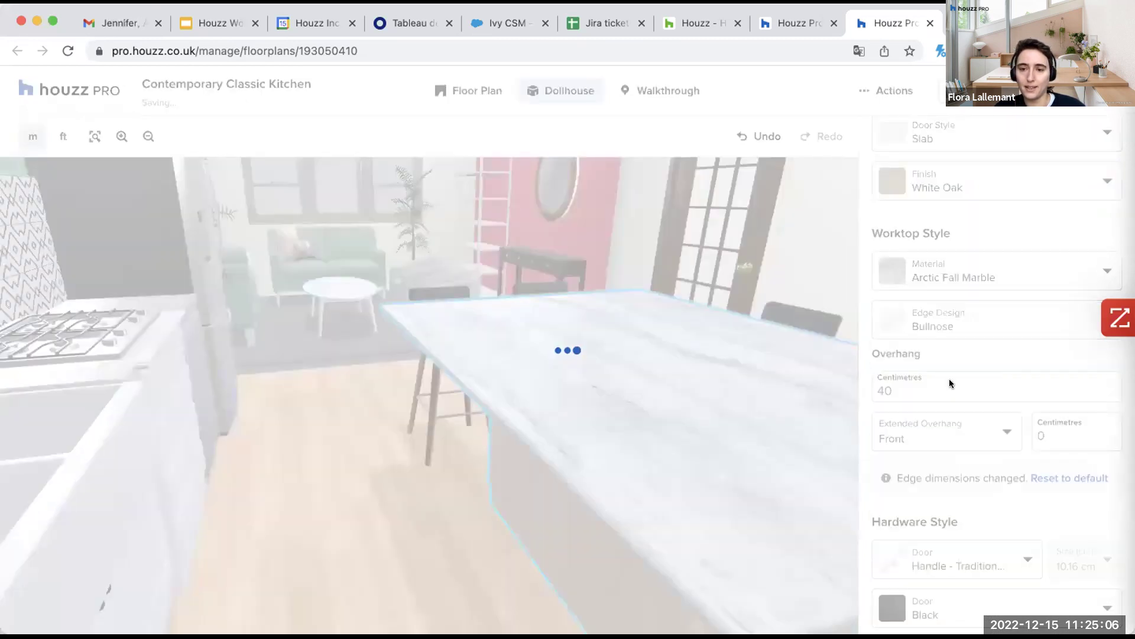
{"action": "scroll", "coordinate": [544, 504], "scroll_direction": "up", "scroll_amount": 5}
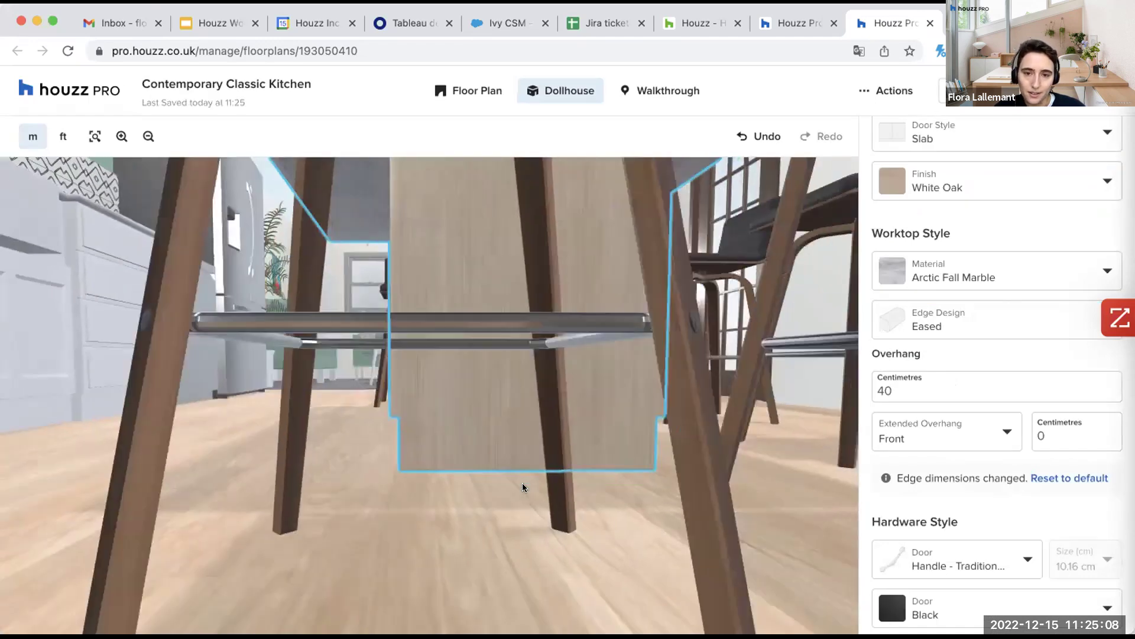
{"action": "scroll", "coordinate": [526, 494], "scroll_direction": "down", "scroll_amount": 5}
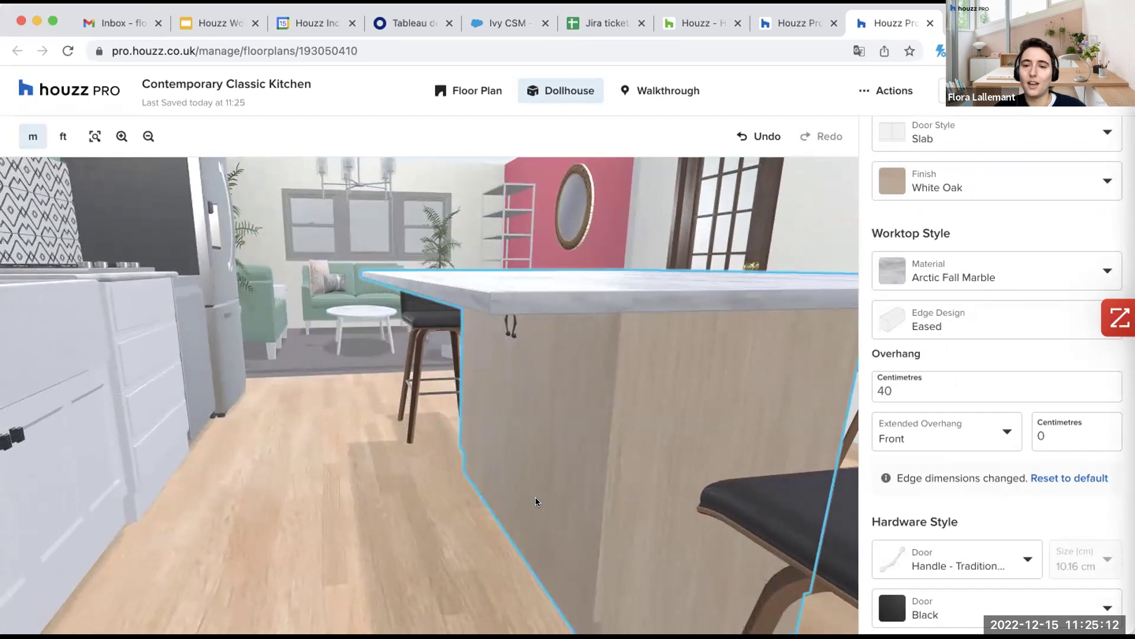
{"action": "scroll", "coordinate": [939, 357], "scroll_direction": "down", "scroll_amount": 2}
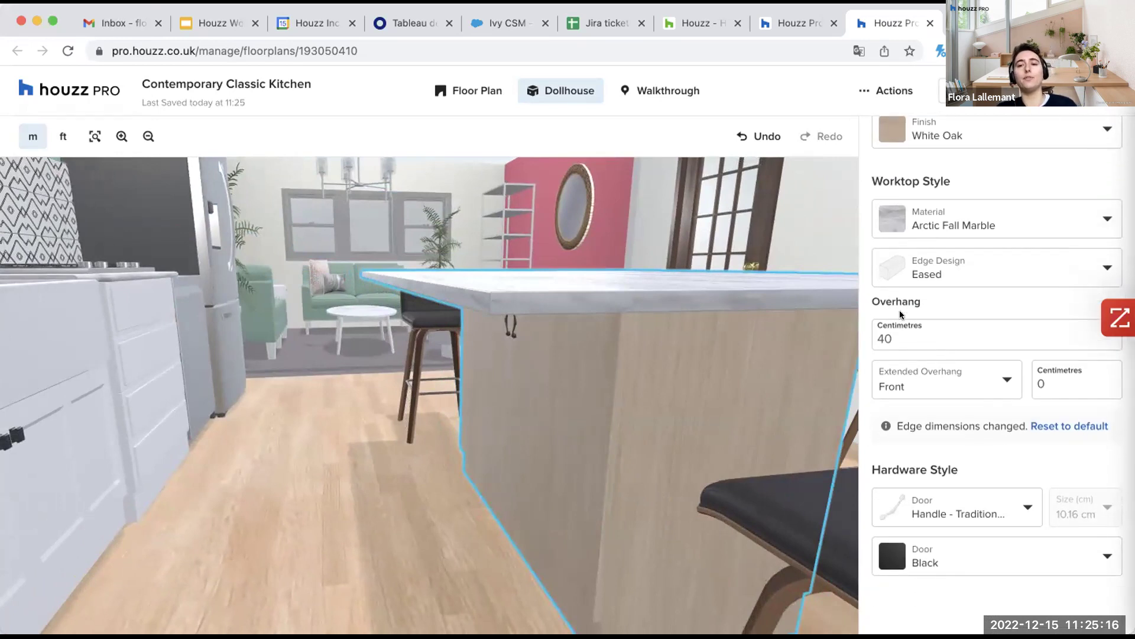
{"action": "scroll", "coordinate": [723, 369], "scroll_direction": "up", "scroll_amount": 5}
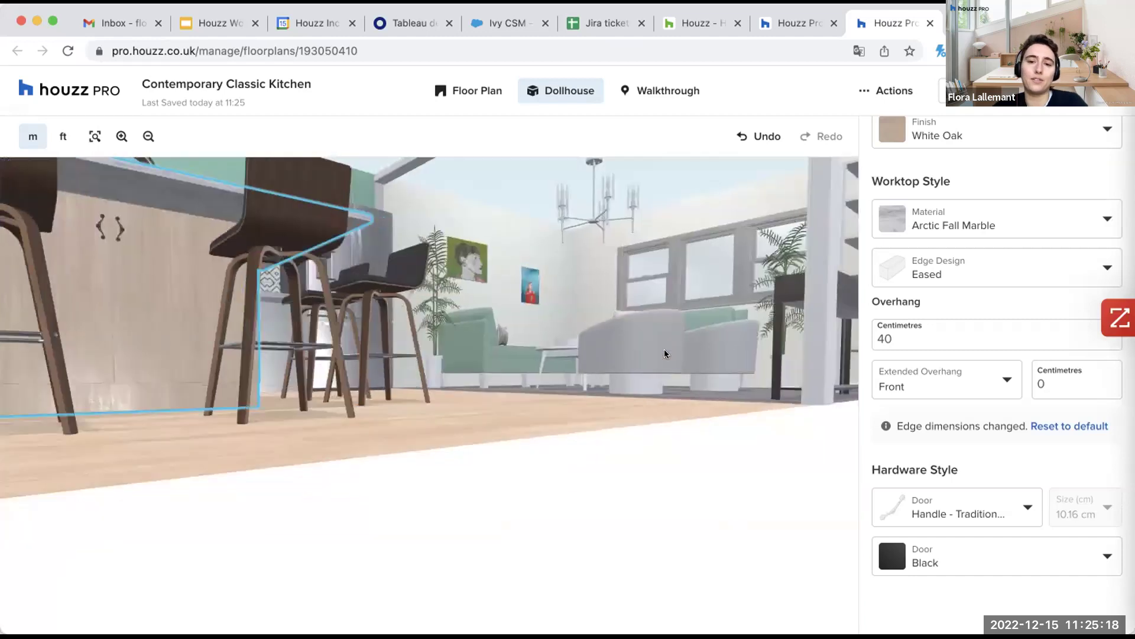
{"action": "scroll", "coordinate": [723, 369], "scroll_direction": "down", "scroll_amount": 5}
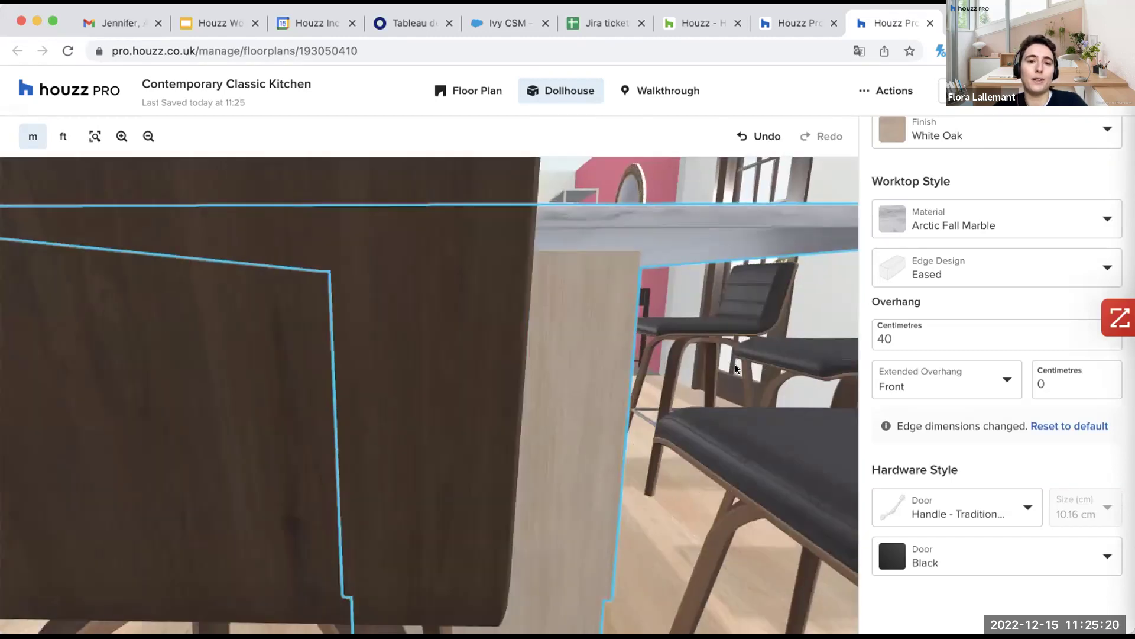
{"action": "scroll", "coordinate": [756, 368], "scroll_direction": "up", "scroll_amount": 3}
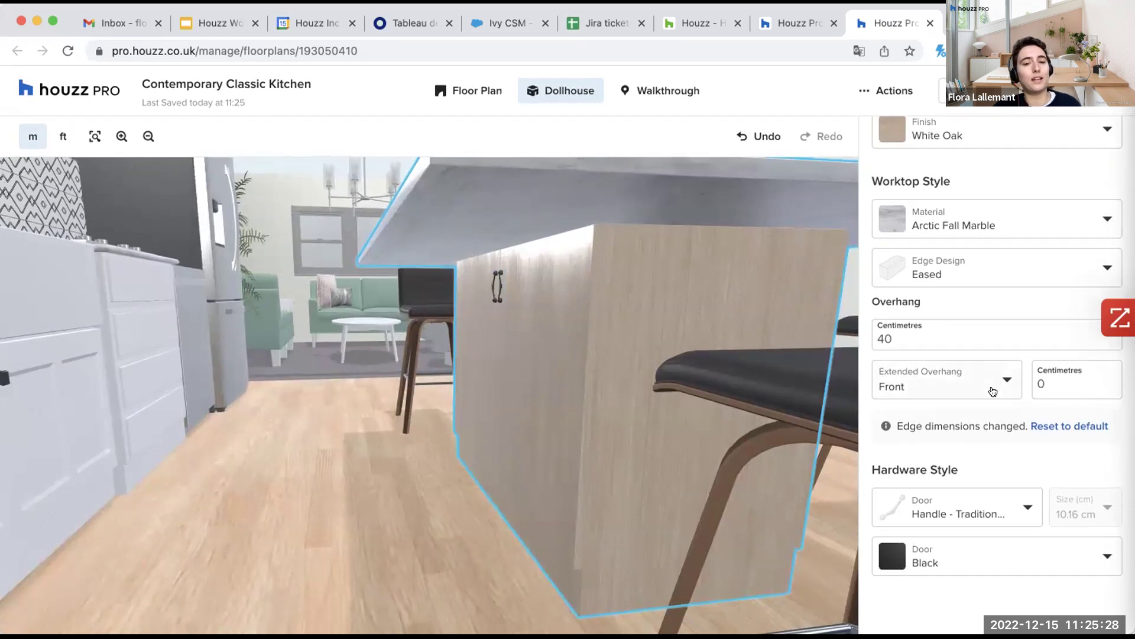
{"action": "left_click", "coordinate": [992, 391]}
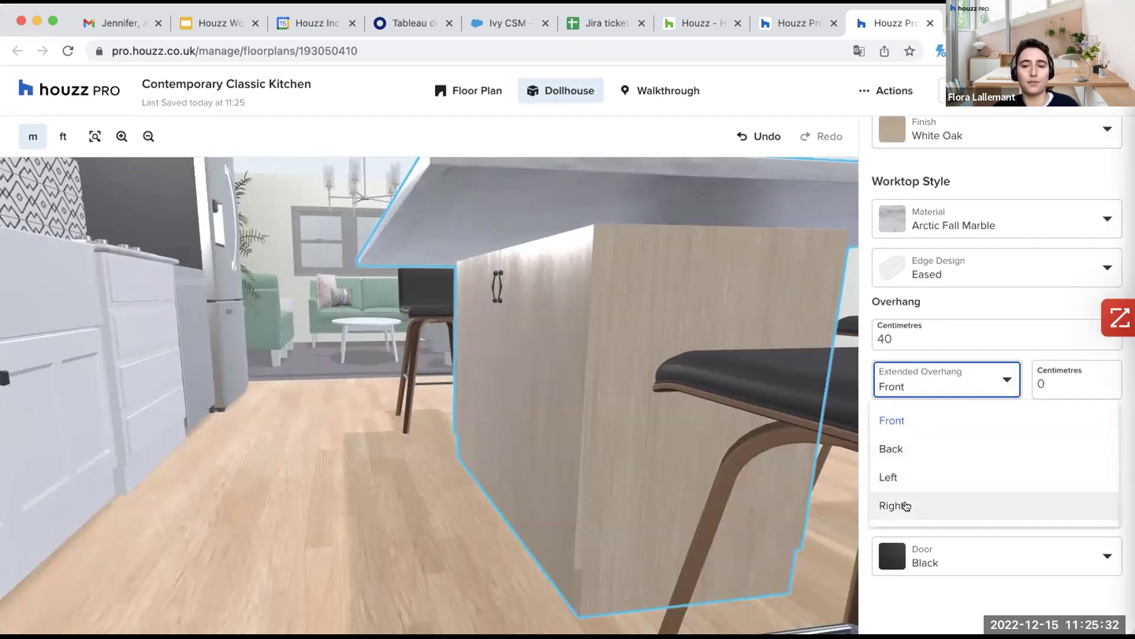
{"action": "left_click", "coordinate": [866, 356]}
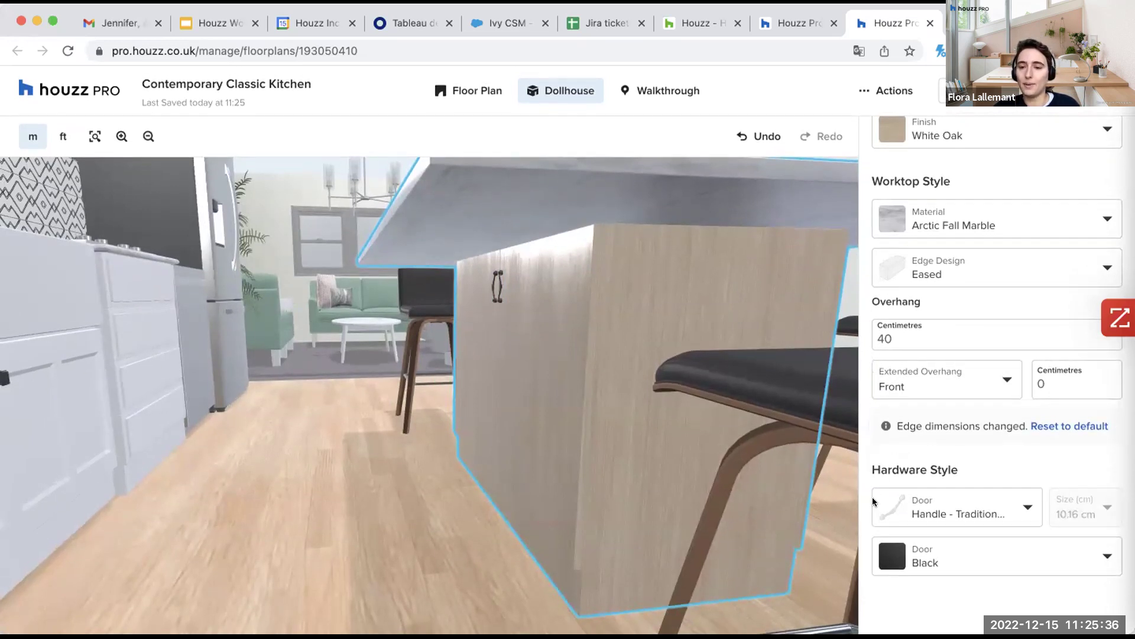
{"action": "scroll", "coordinate": [576, 450], "scroll_direction": "down", "scroll_amount": 3}
{"action": "scroll", "coordinate": [583, 447], "scroll_direction": "up", "scroll_amount": 5}
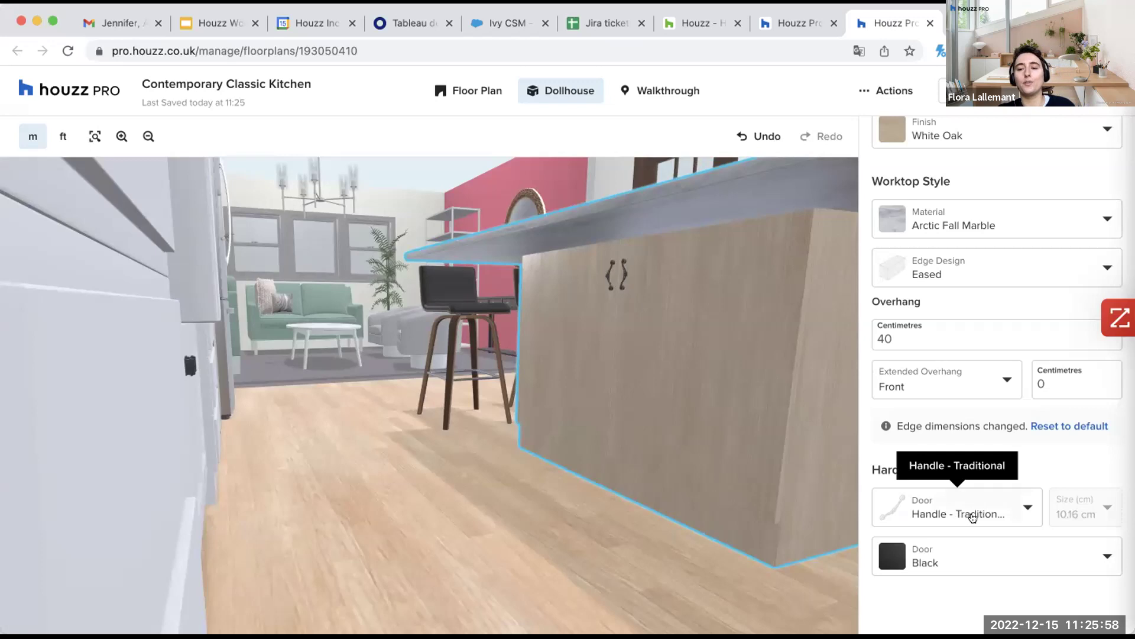
Step: Give the island doors Knob - Rectangular hardware in a Satin Nickel finish
{"action": "left_click", "coordinate": [974, 513]}
{"action": "scroll", "coordinate": [974, 426], "scroll_direction": "down", "scroll_amount": 1}
{"action": "scroll", "coordinate": [974, 424], "scroll_direction": "down", "scroll_amount": 6}
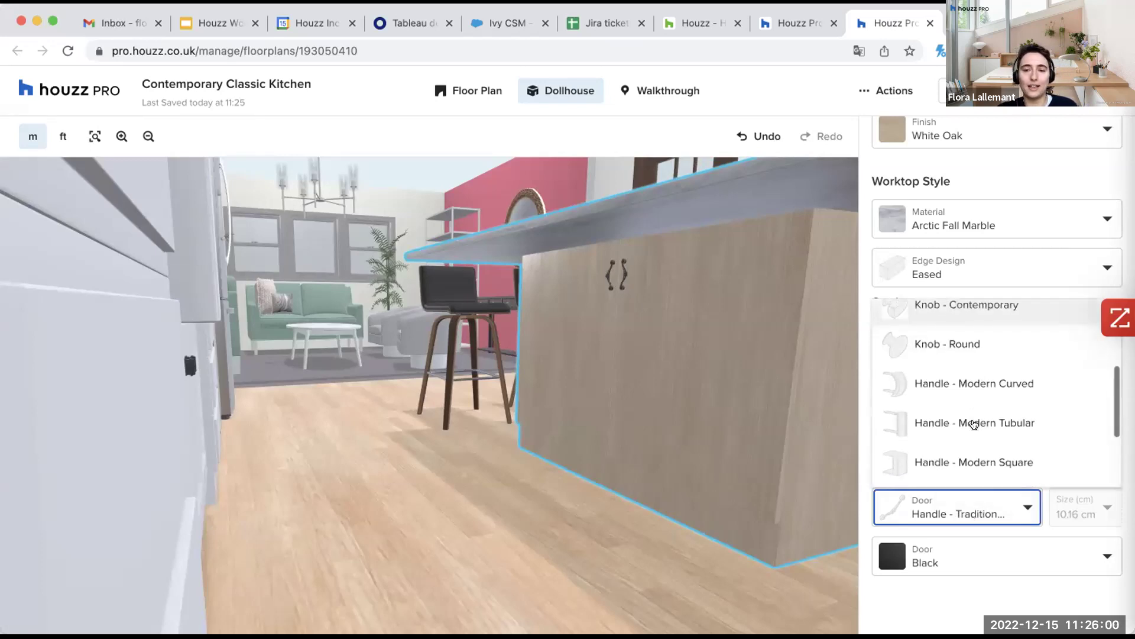
{"action": "scroll", "coordinate": [974, 424], "scroll_direction": "up", "scroll_amount": 7}
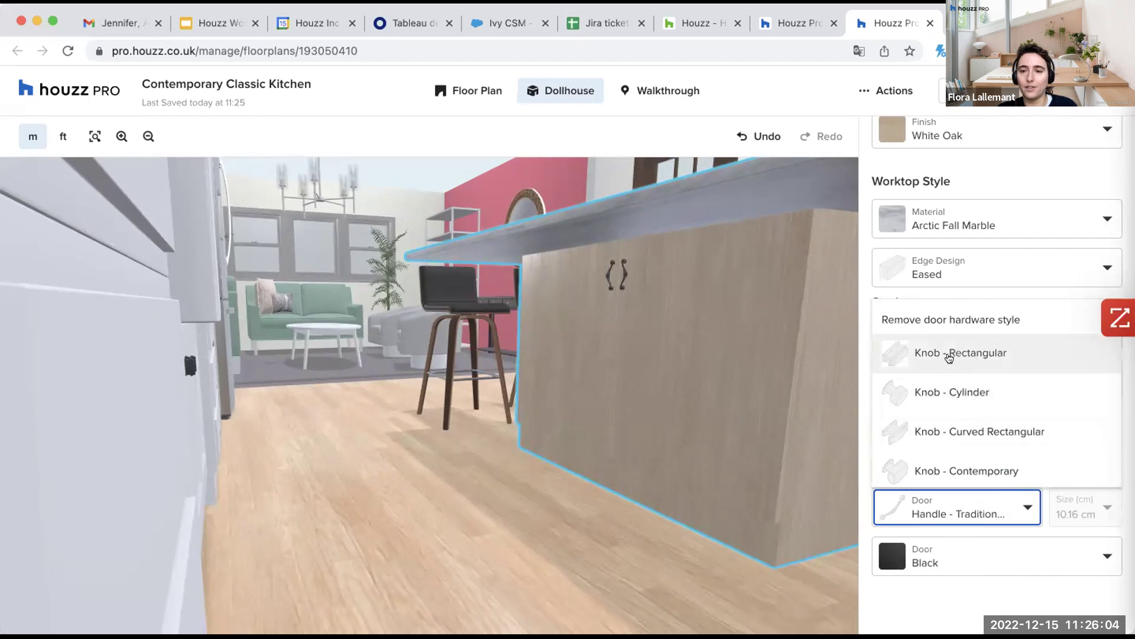
{"action": "left_click", "coordinate": [955, 355]}
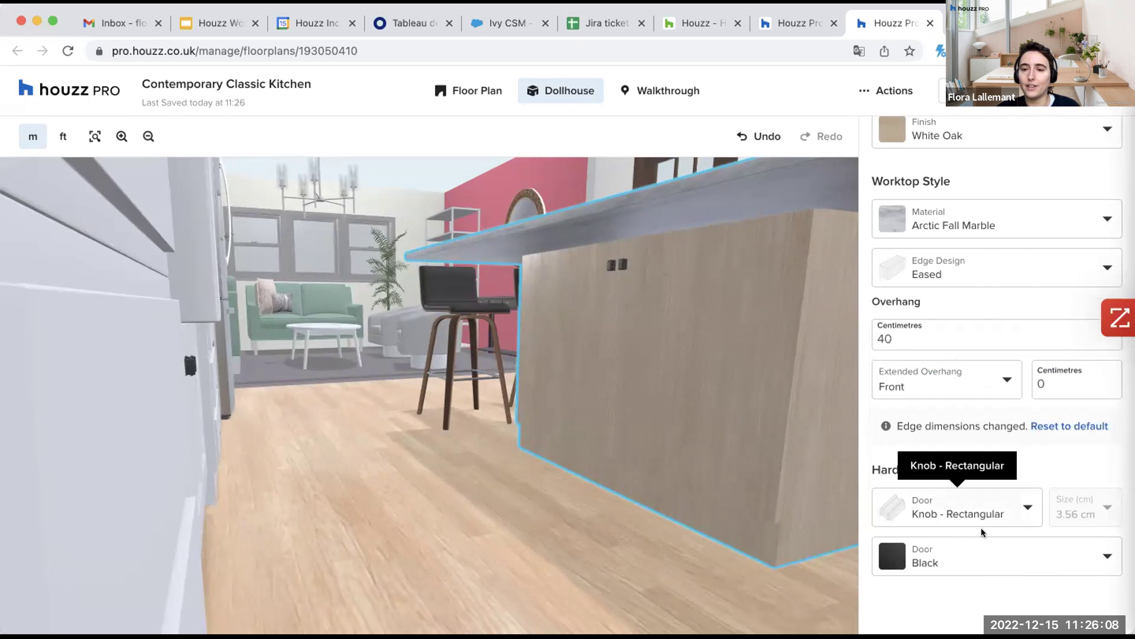
{"action": "left_click", "coordinate": [970, 555]}
{"action": "scroll", "coordinate": [970, 491], "scroll_direction": "down", "scroll_amount": 1}
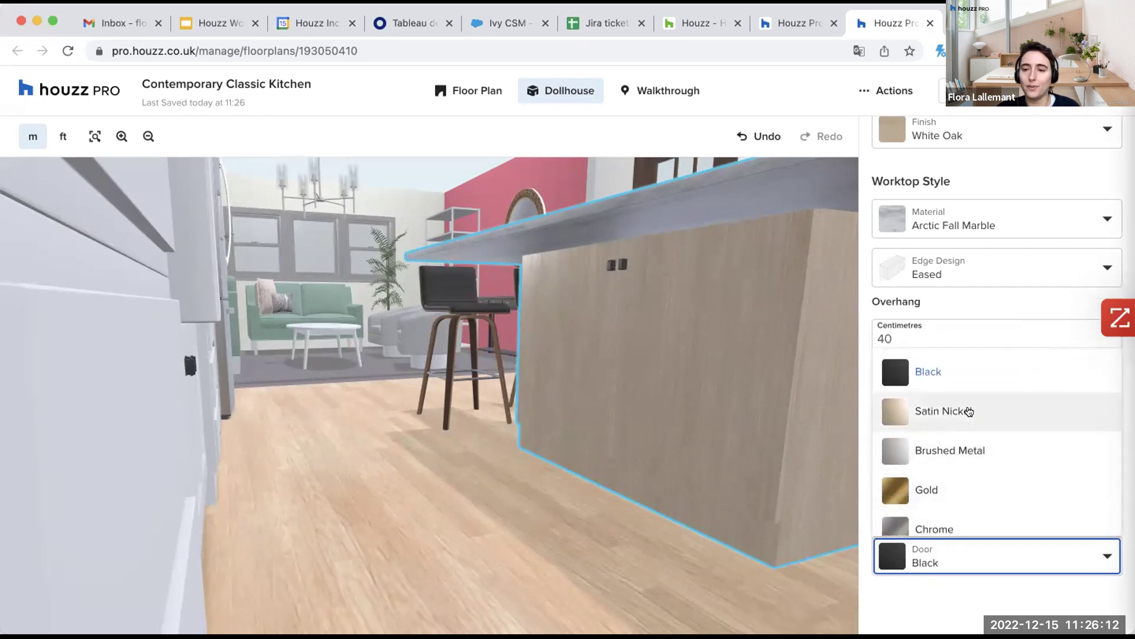
{"action": "left_click", "coordinate": [966, 410]}
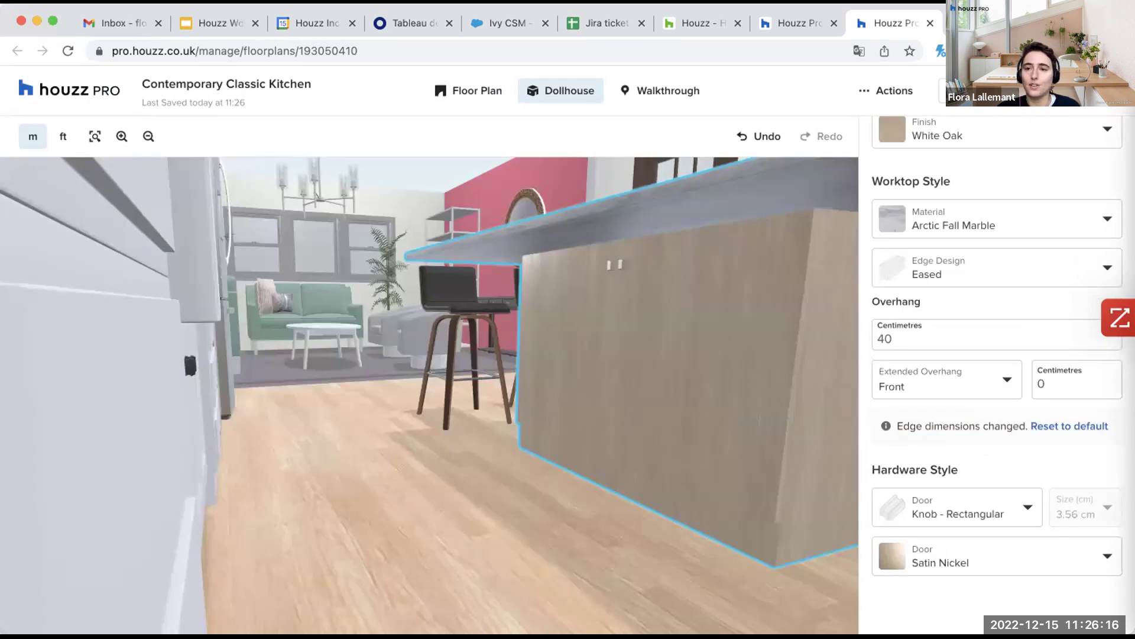
{"action": "scroll", "coordinate": [1000, 340], "scroll_direction": "up", "scroll_amount": 5}
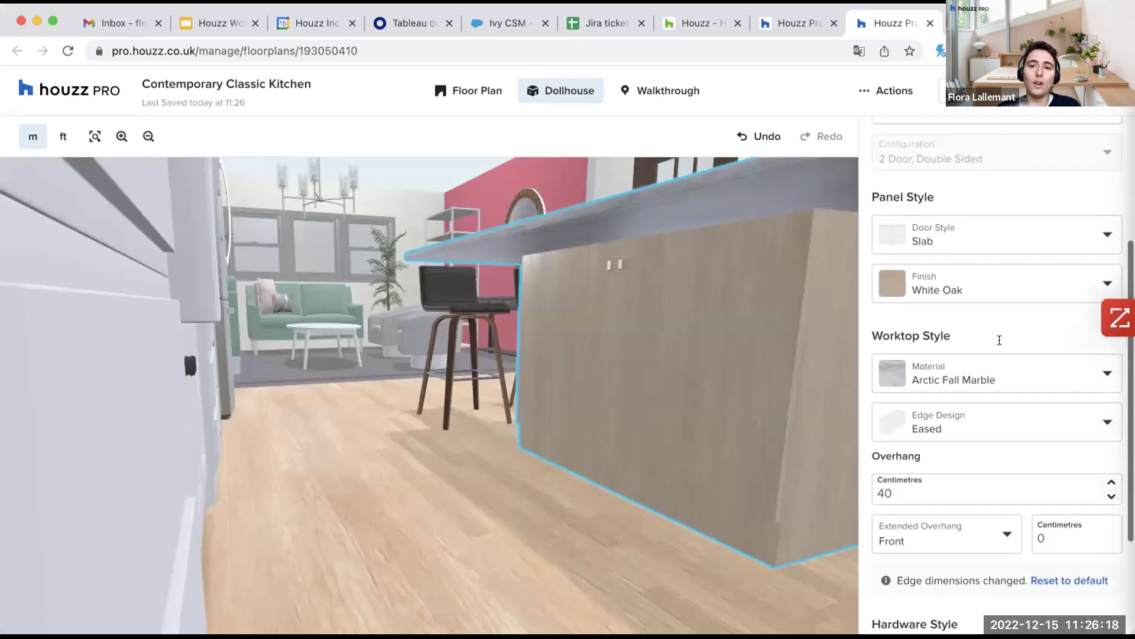
{"action": "scroll", "coordinate": [999, 340], "scroll_direction": "up", "scroll_amount": 2}
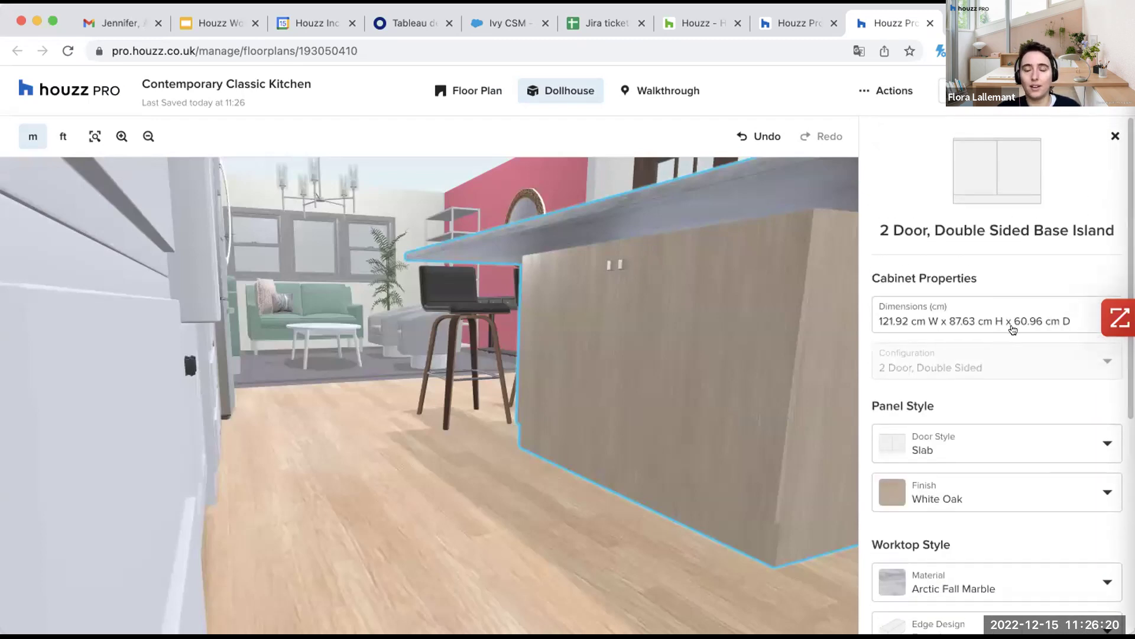
Step: Close the island cabinet's properties and orbit to a high overhead Dollhouse view of the kitchen
{"action": "left_click", "coordinate": [1110, 138]}
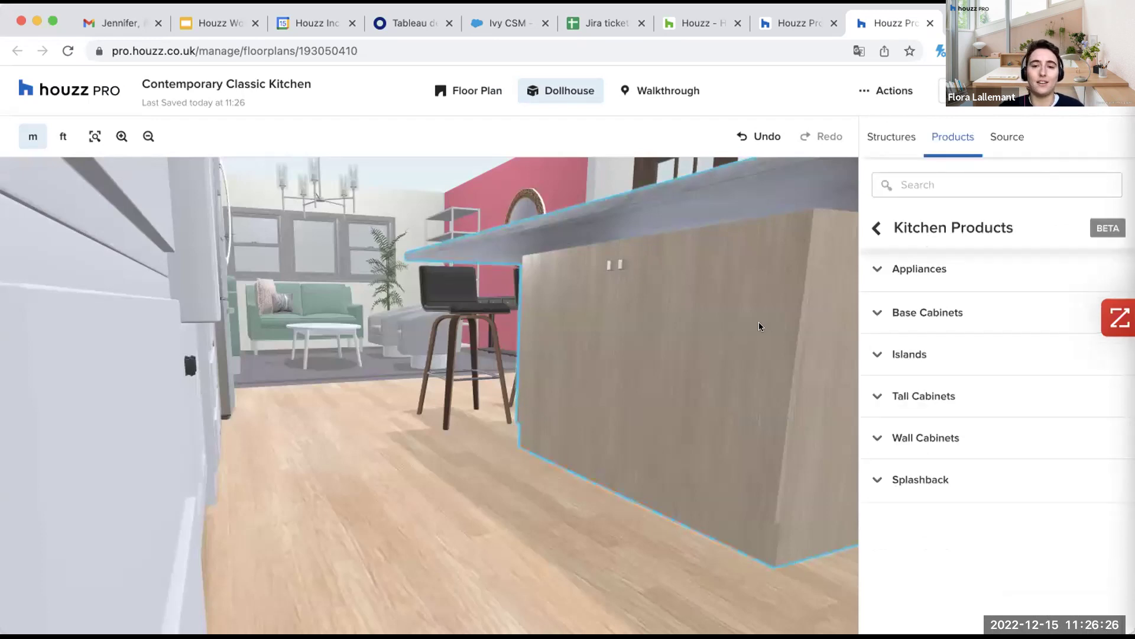
{"action": "left_click_drag", "start_coordinate": [758, 322], "coordinate": [623, 381]}
{"action": "left_click_drag", "start_coordinate": [444, 299], "coordinate": [424, 368]}
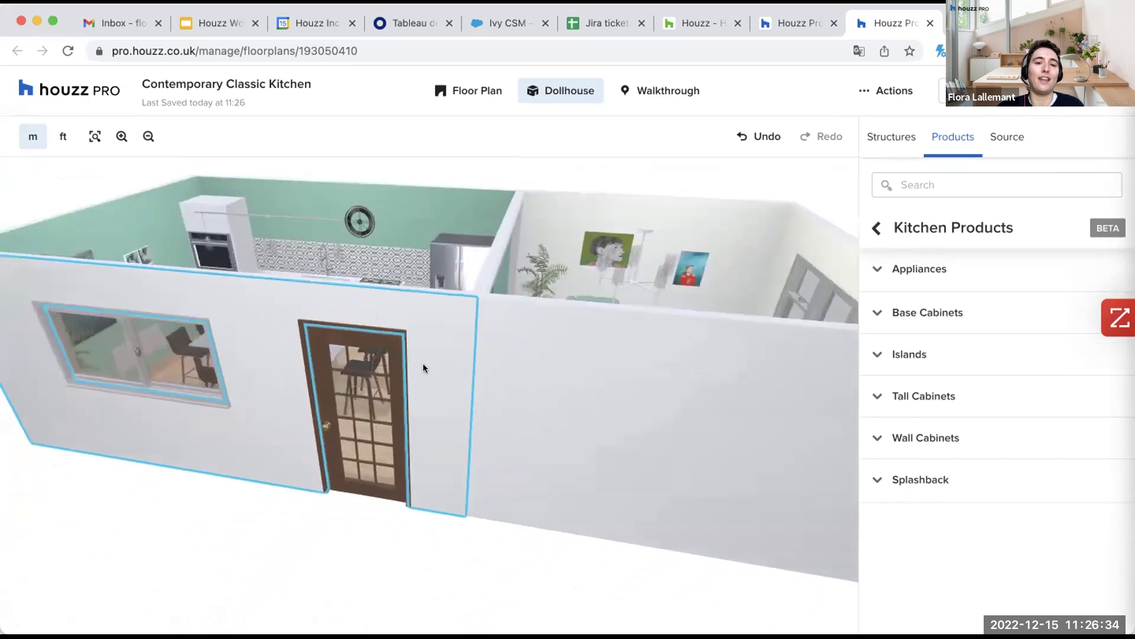
{"action": "left_click_drag", "start_coordinate": [423, 350], "coordinate": [444, 378]}
{"action": "scroll", "coordinate": [254, 303], "scroll_direction": "up", "scroll_amount": 5}
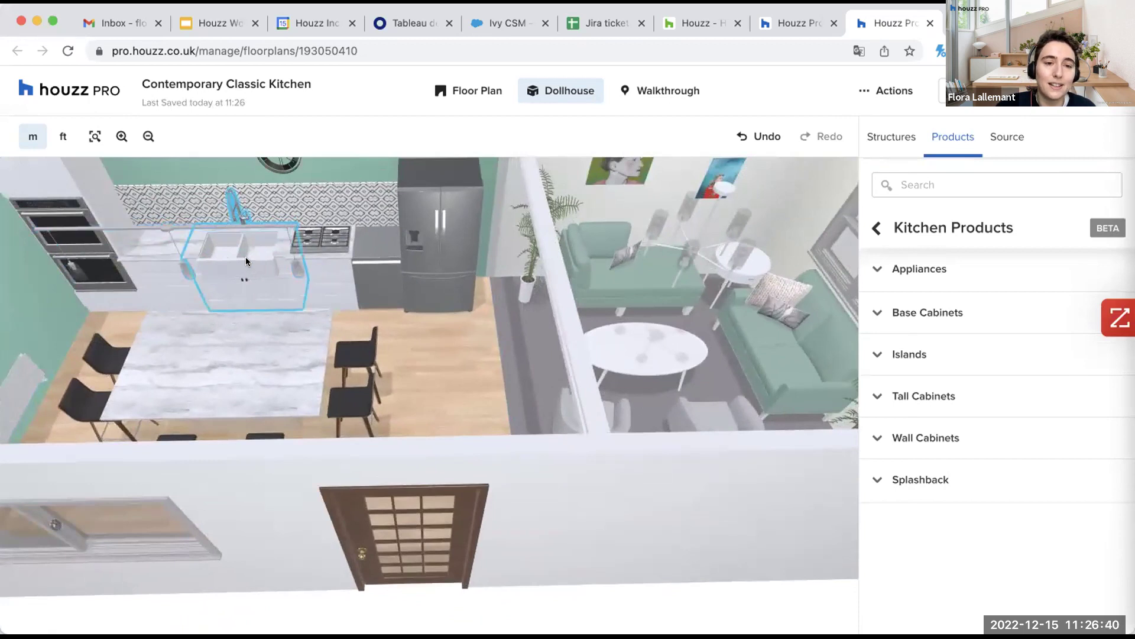
Step: Select the 2 Door Farmhouse Sink Base Cabinet, then toggle to Floor Plan and back to Dollhouse
{"action": "left_click", "coordinate": [246, 259]}
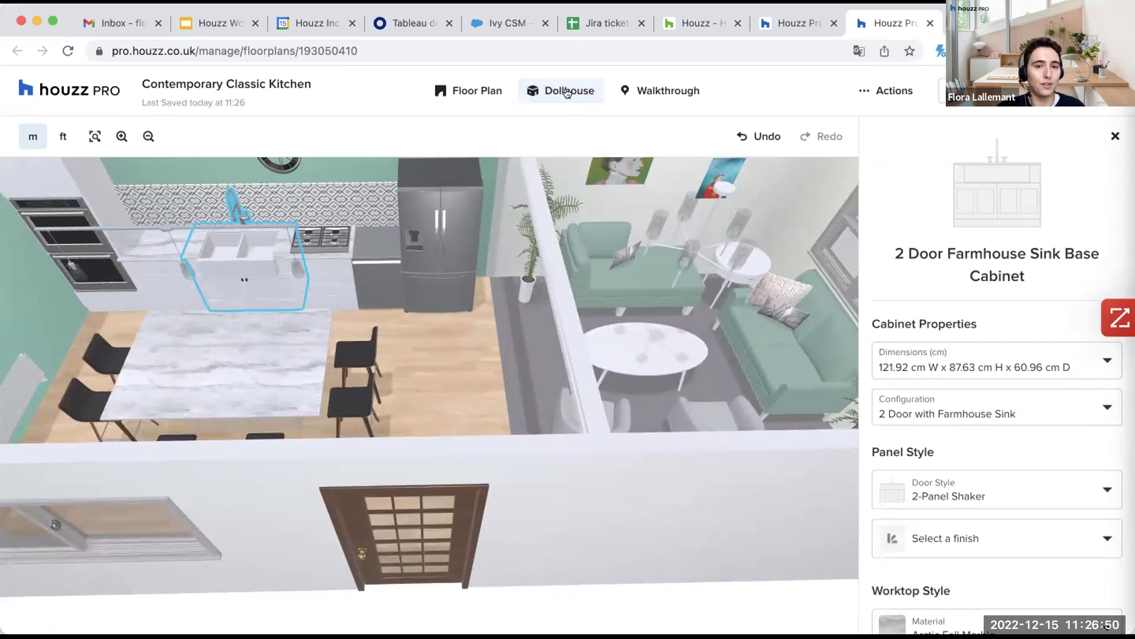
{"action": "left_click", "coordinate": [476, 92]}
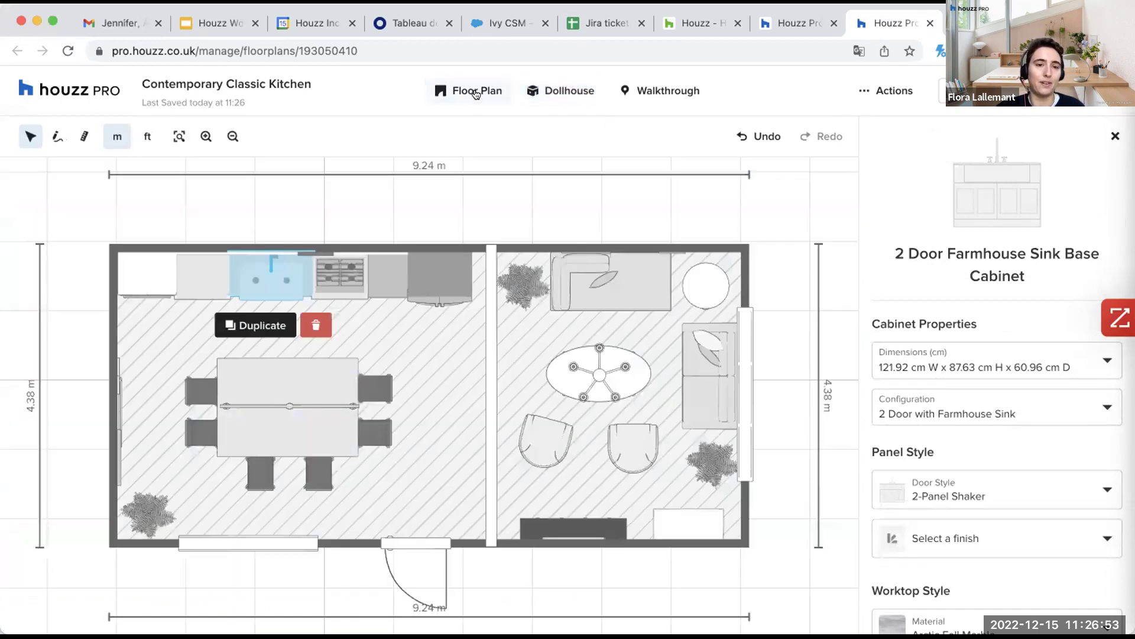
{"action": "left_click", "coordinate": [573, 89]}
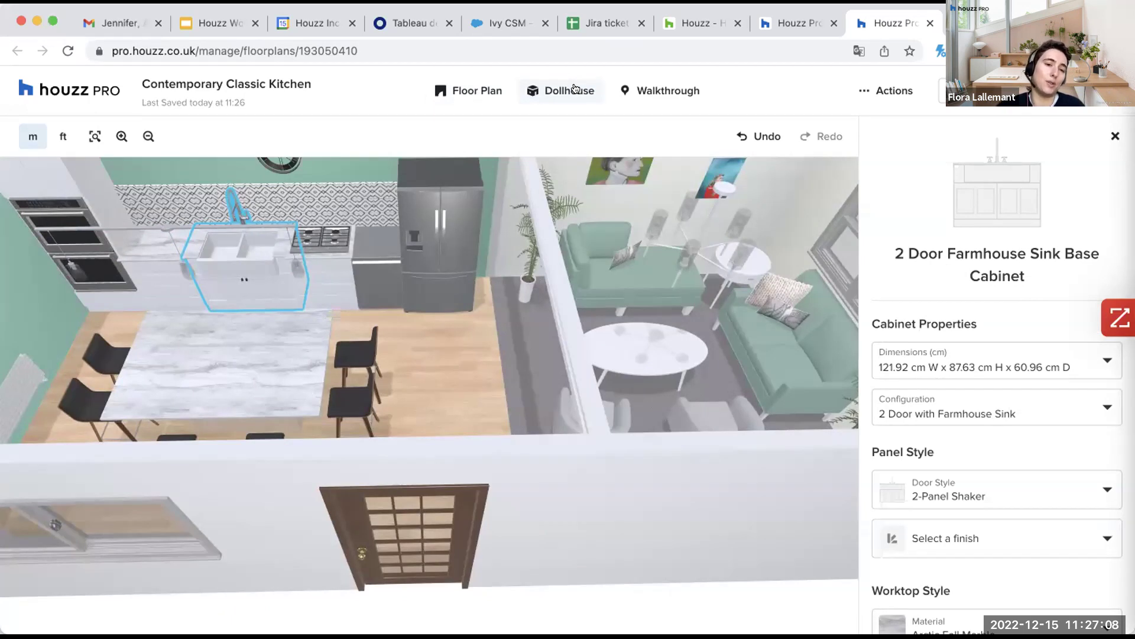
{"action": "left_click", "coordinate": [583, 112]}
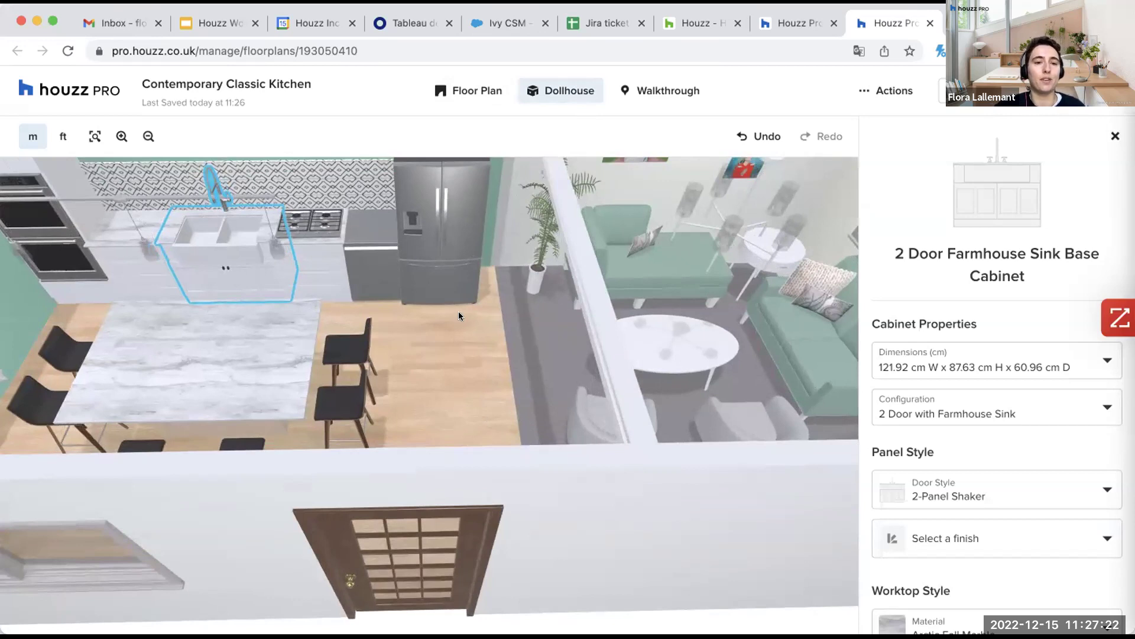
{"action": "left_click_drag", "start_coordinate": [306, 273], "coordinate": [287, 277]}
{"action": "scroll", "coordinate": [287, 276], "scroll_direction": "up", "scroll_amount": 2}
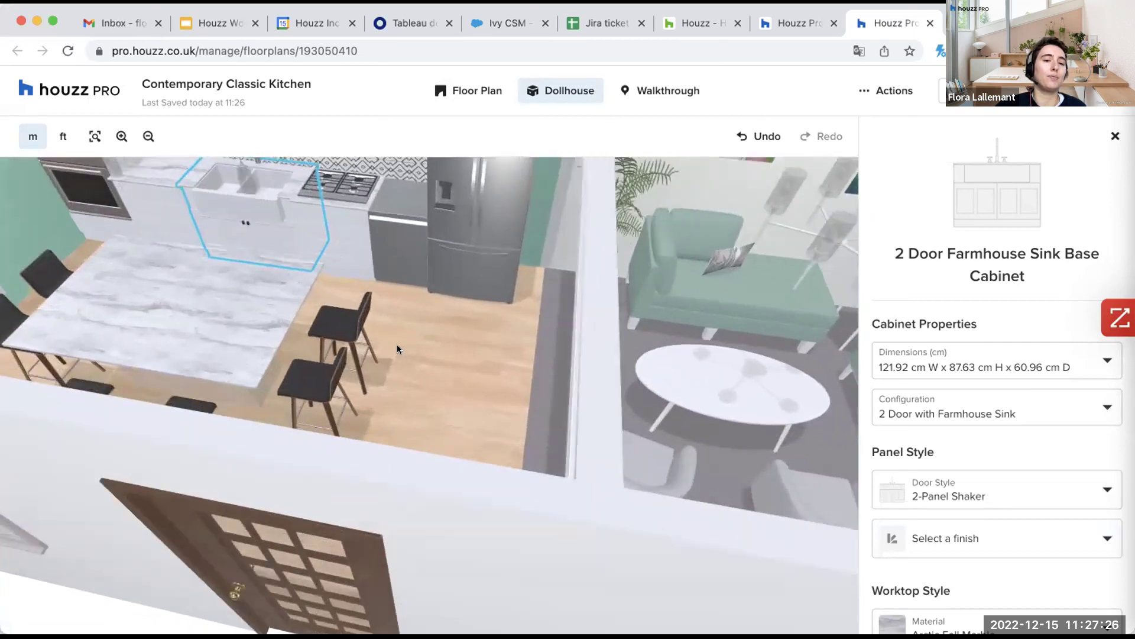
{"action": "left_click_drag", "start_coordinate": [393, 337], "coordinate": [392, 339]}
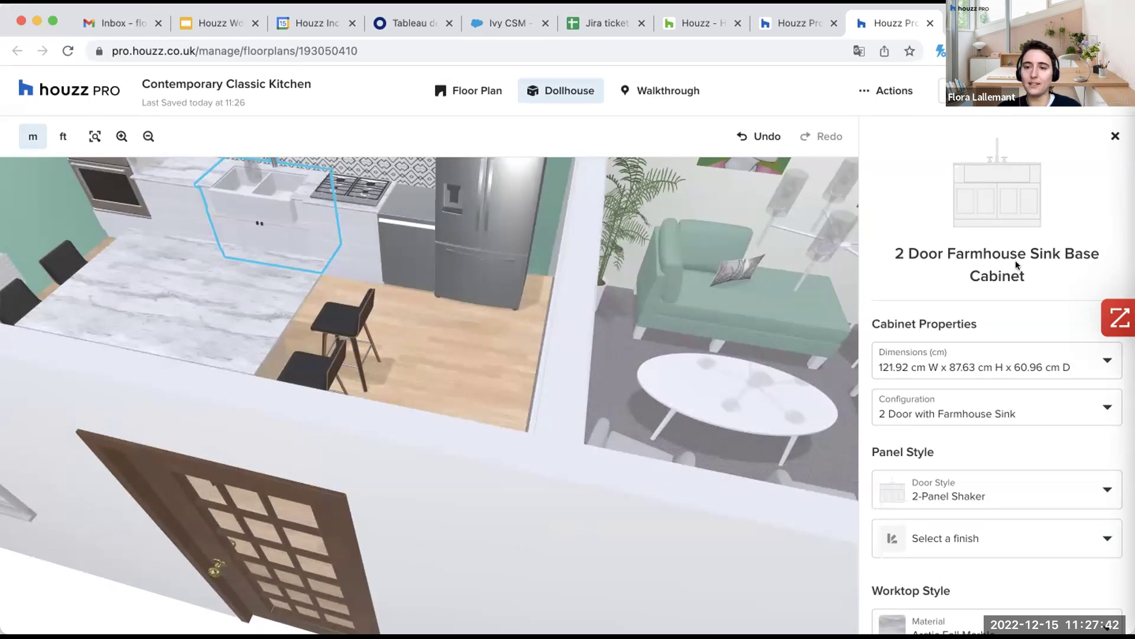
{"action": "scroll", "coordinate": [1016, 260], "scroll_direction": "down", "scroll_amount": 3}
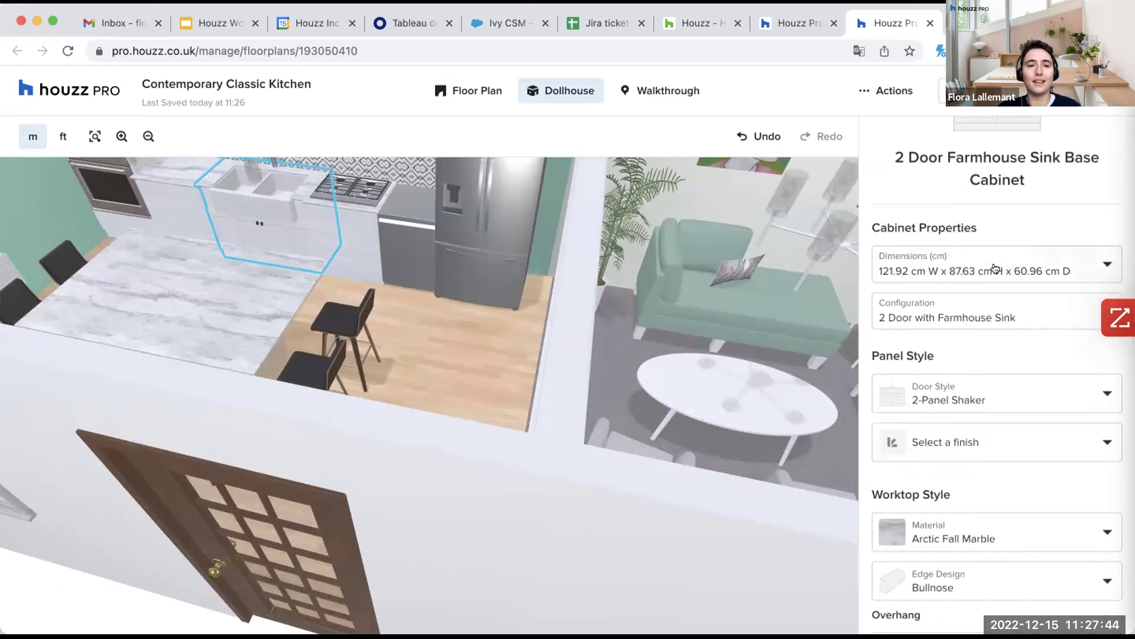
{"action": "left_click", "coordinate": [995, 267]}
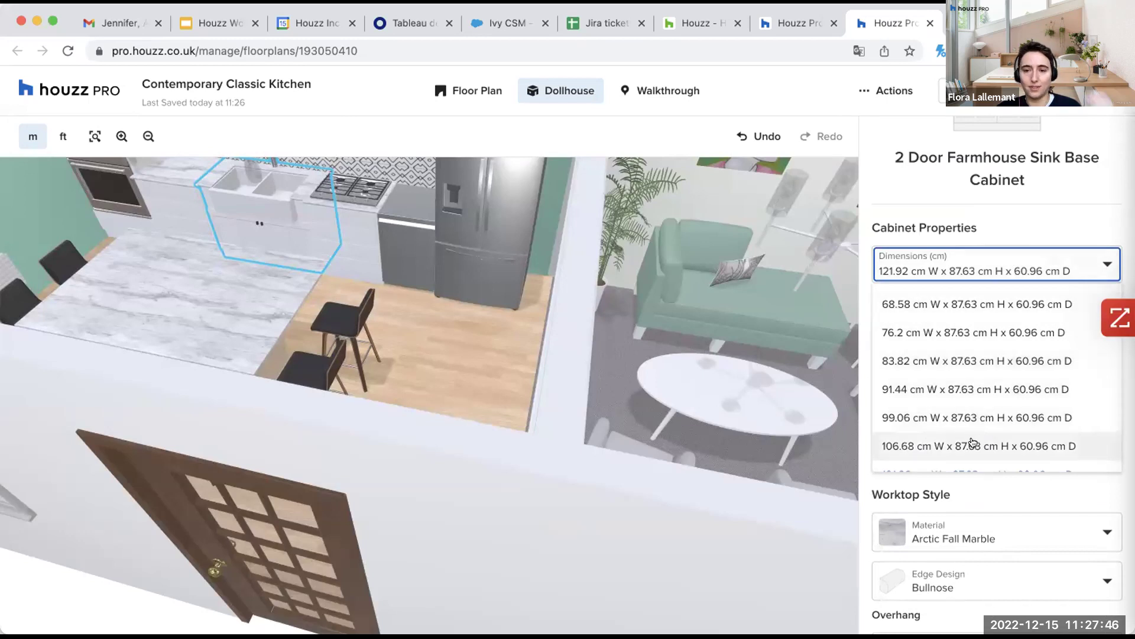
{"action": "scroll", "coordinate": [973, 443], "scroll_direction": "down", "scroll_amount": 1}
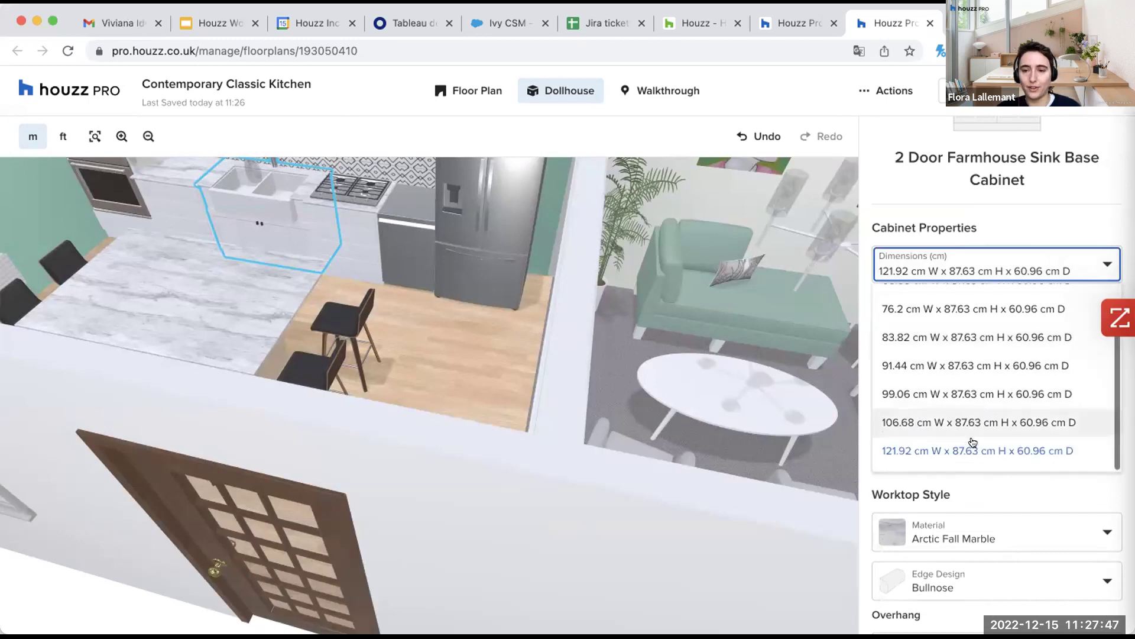
{"action": "left_click", "coordinate": [864, 262]}
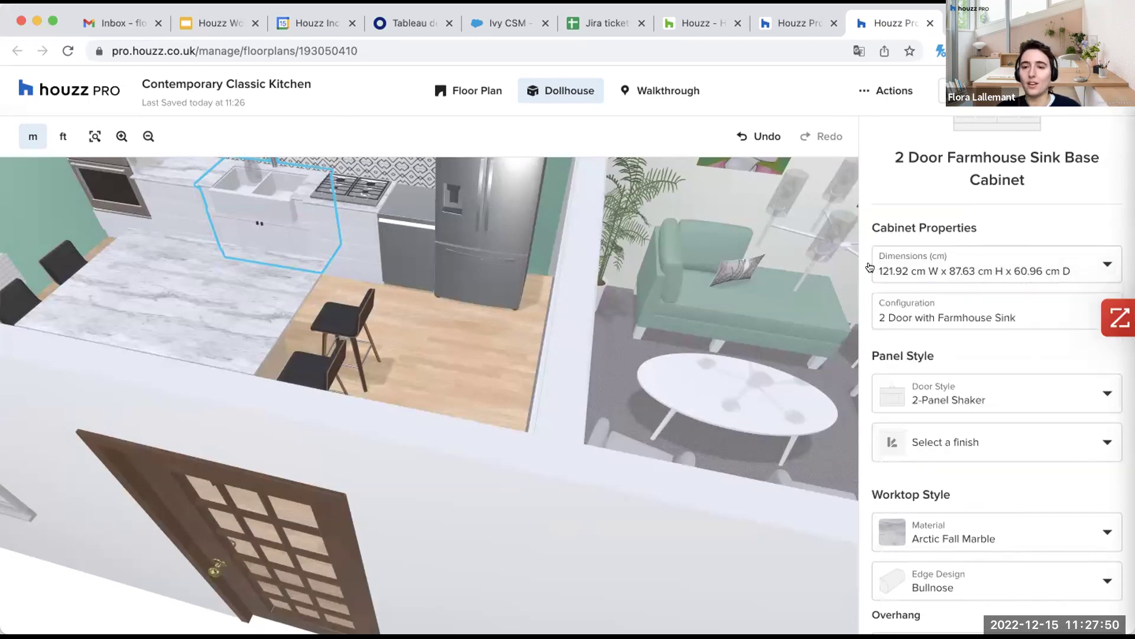
{"action": "left_click", "coordinate": [870, 267]}
{"action": "scroll", "coordinate": [975, 393], "scroll_direction": "down", "scroll_amount": 1}
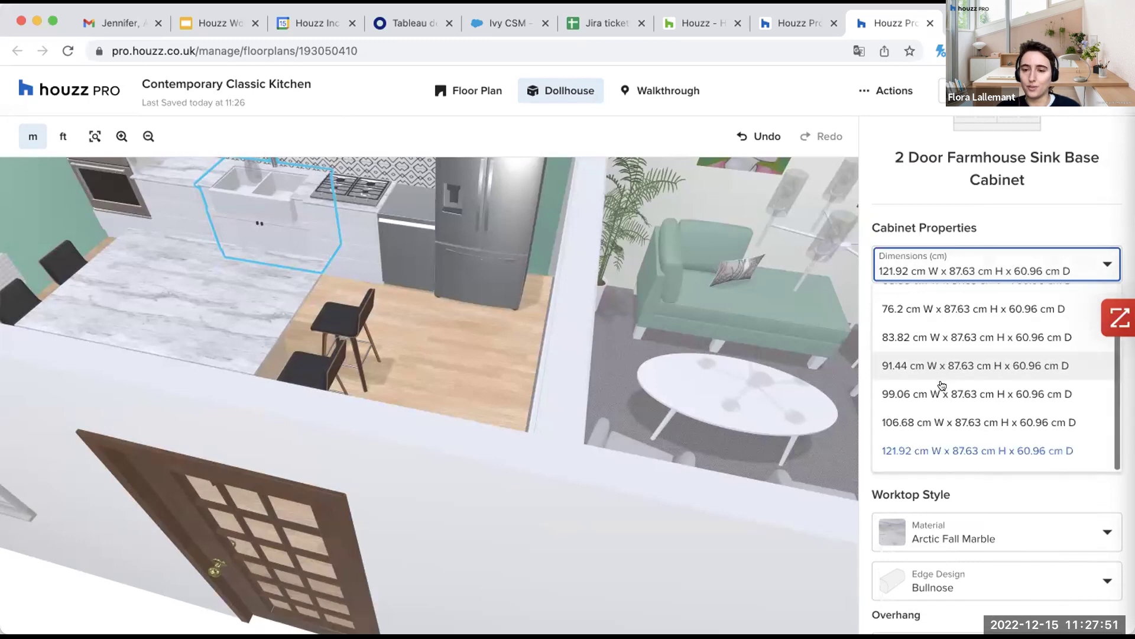
{"action": "left_click", "coordinate": [864, 302]}
{"action": "scroll", "coordinate": [991, 363], "scroll_direction": "down", "scroll_amount": 3}
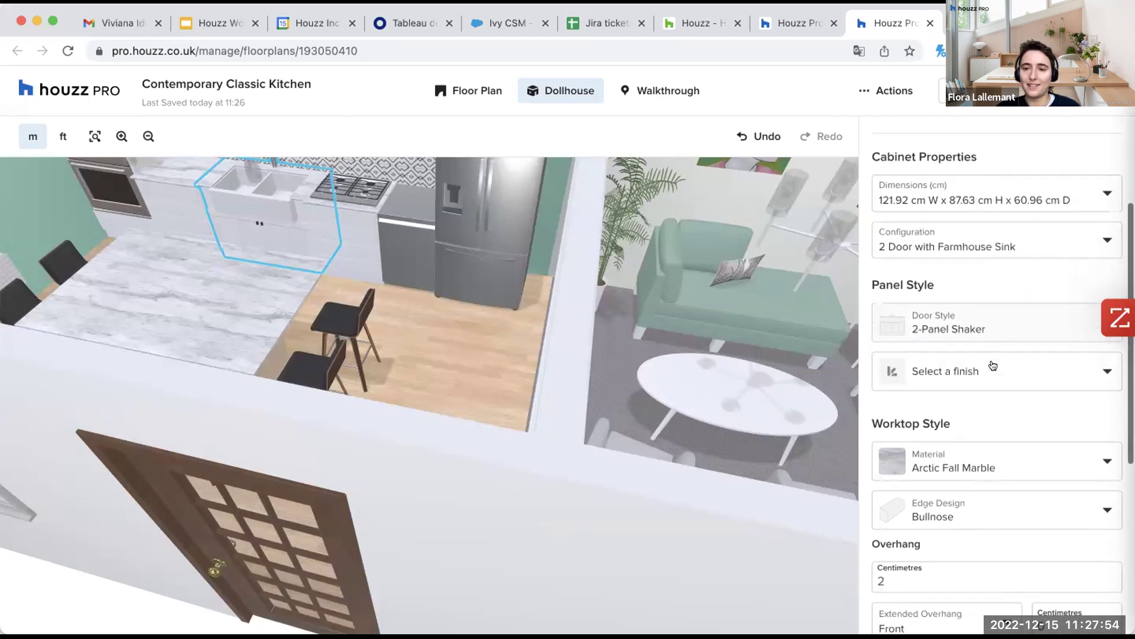
{"action": "scroll", "coordinate": [989, 277], "scroll_direction": "down", "scroll_amount": 1}
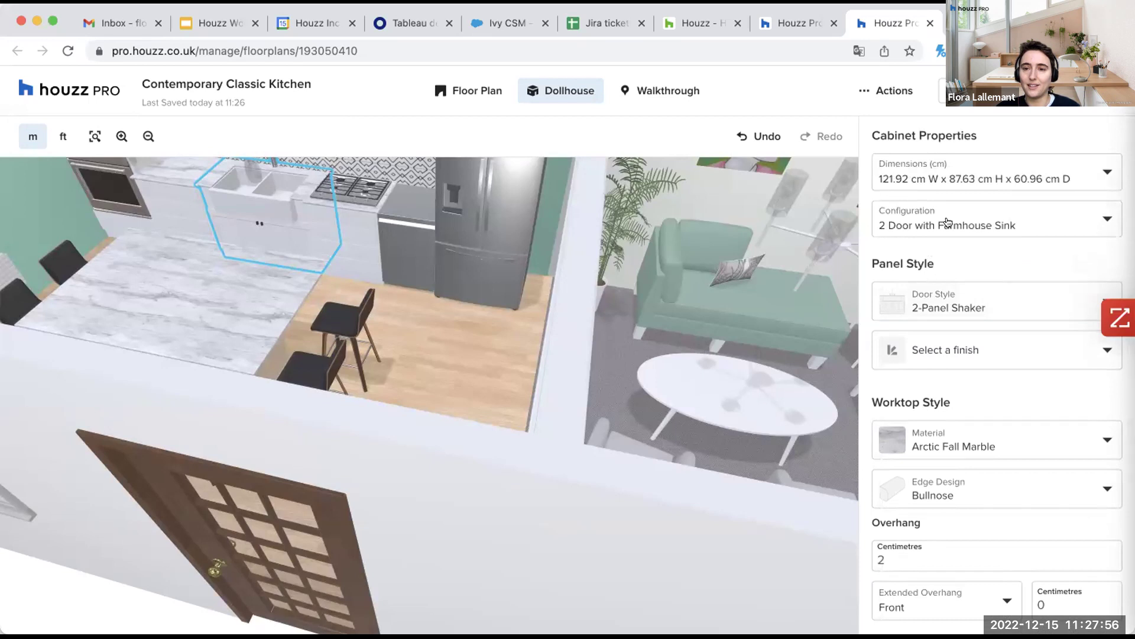
{"action": "left_click", "coordinate": [970, 226]}
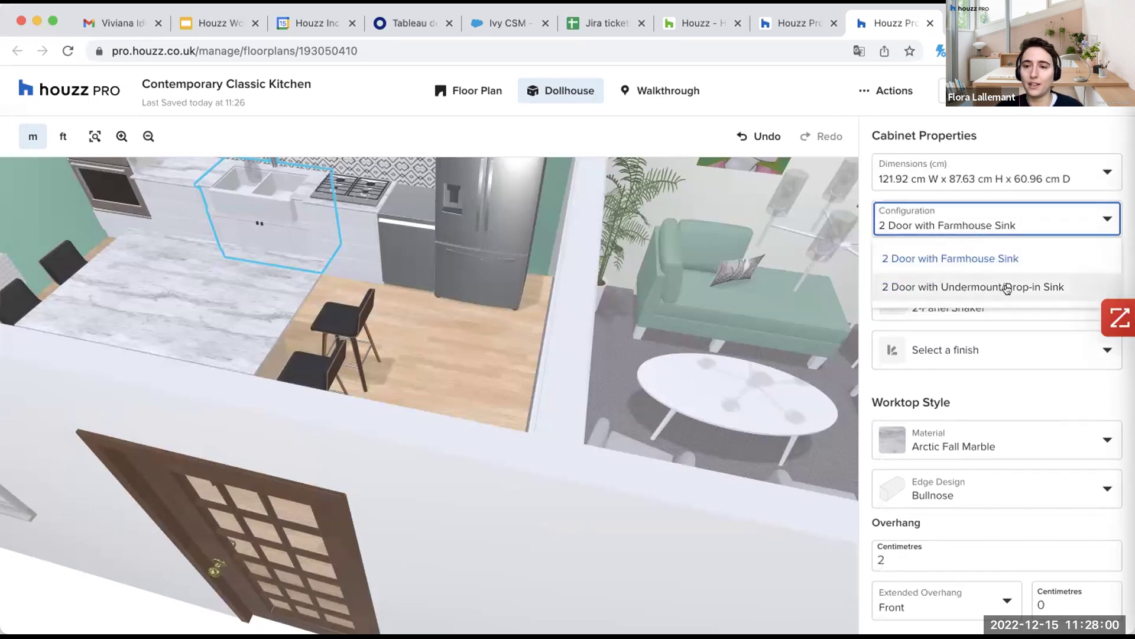
{"action": "left_click", "coordinate": [987, 288]}
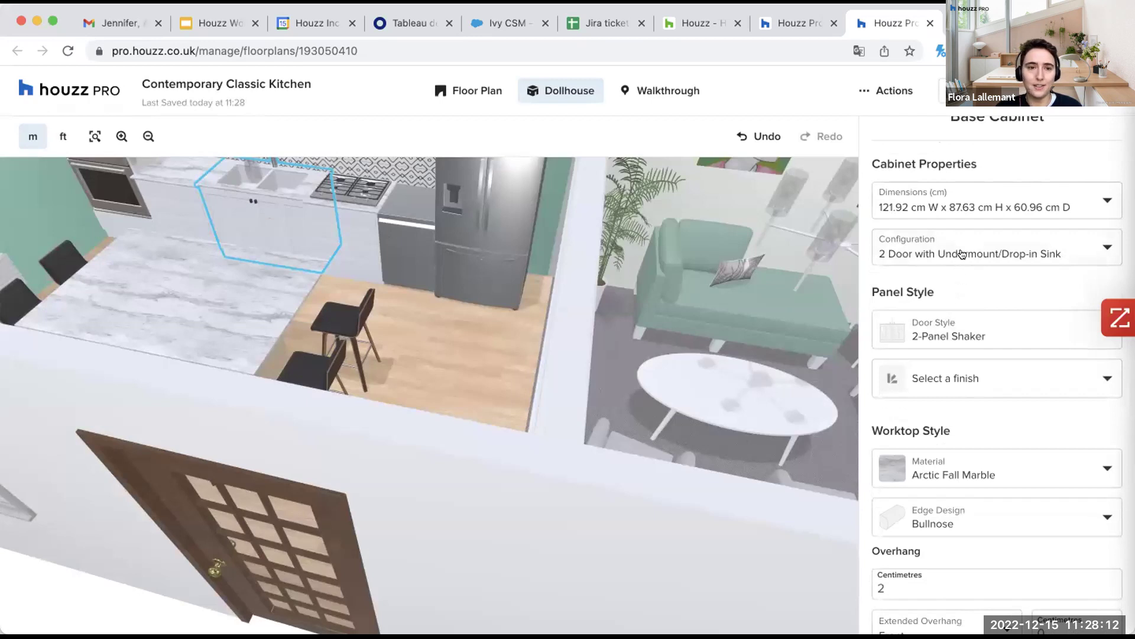
{"action": "left_click", "coordinate": [962, 254]}
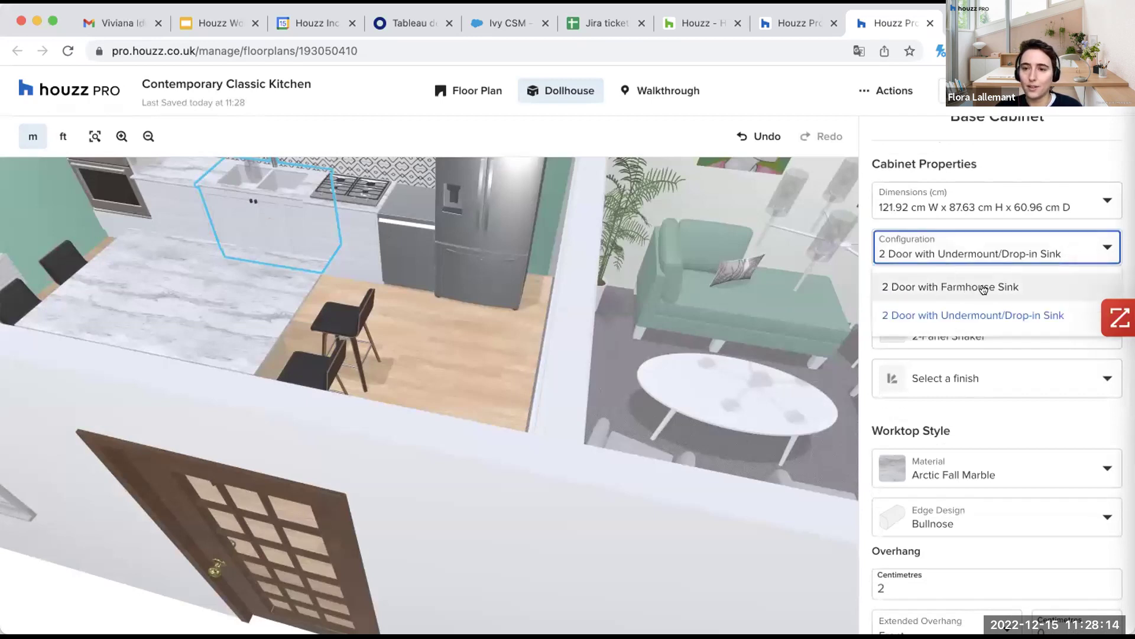
{"action": "left_click", "coordinate": [983, 287]}
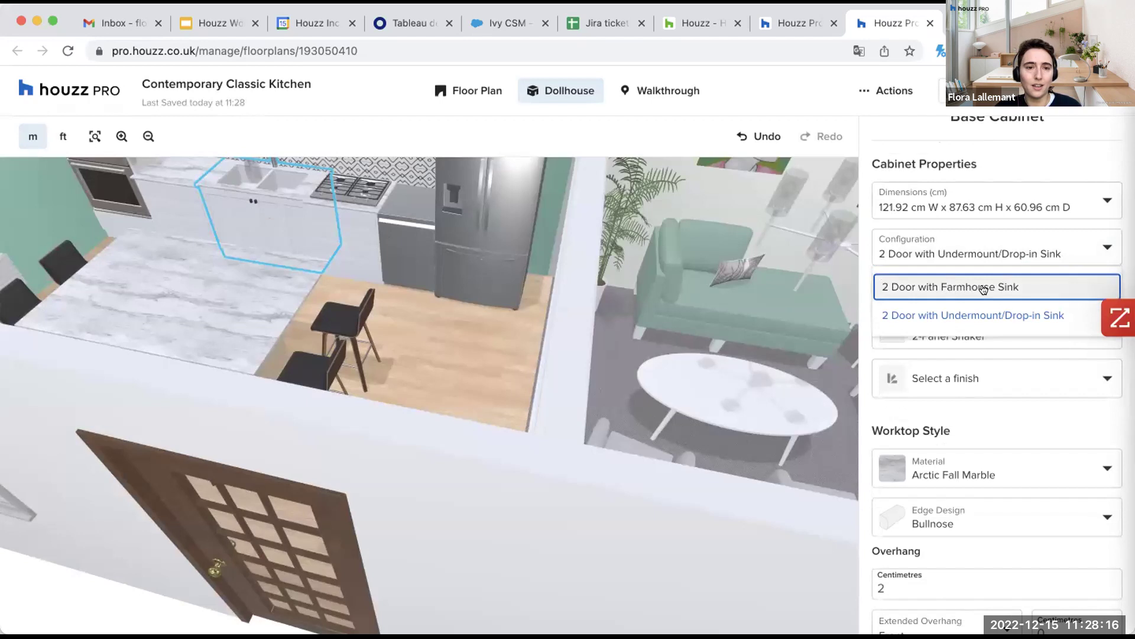
{"action": "left_click", "coordinate": [985, 288]}
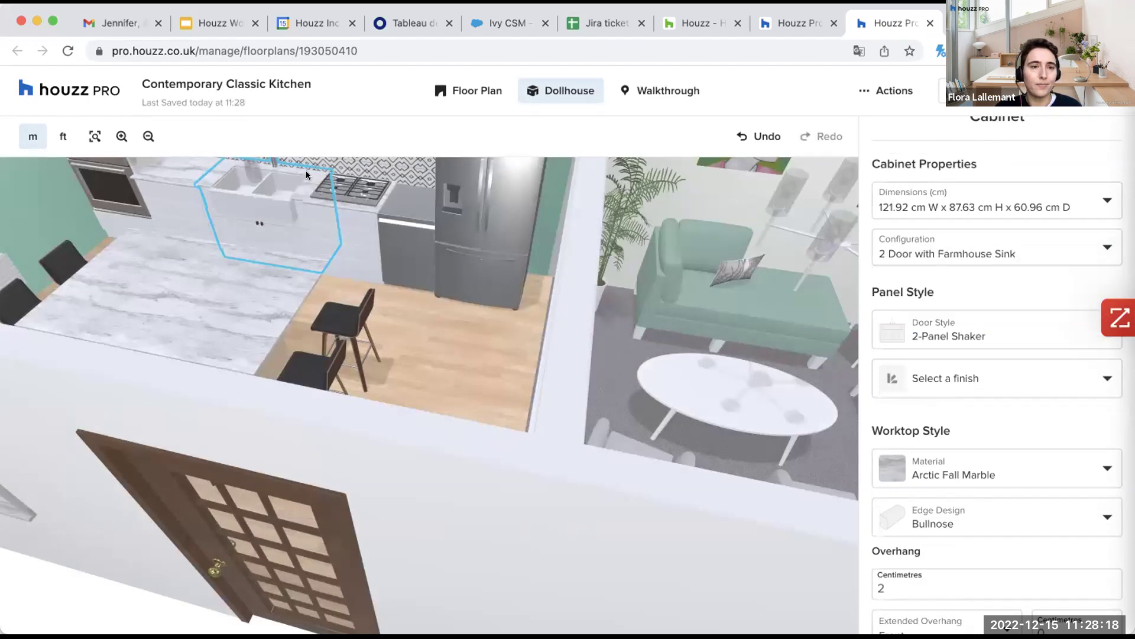
{"action": "scroll", "coordinate": [955, 375], "scroll_direction": "down", "scroll_amount": 2}
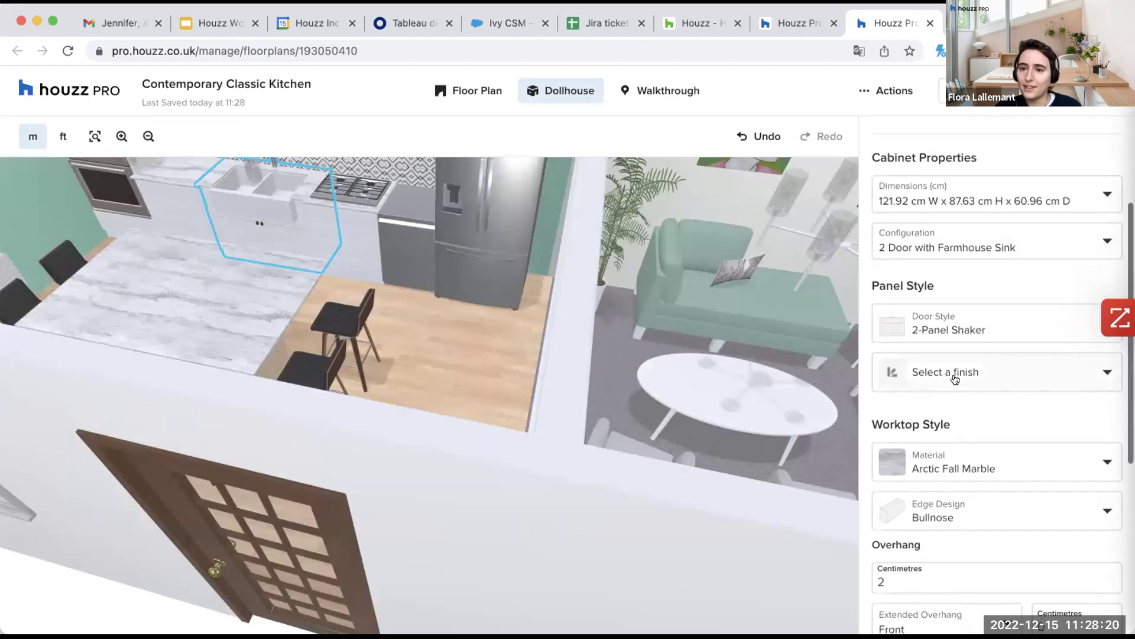
{"action": "left_click", "coordinate": [962, 329]}
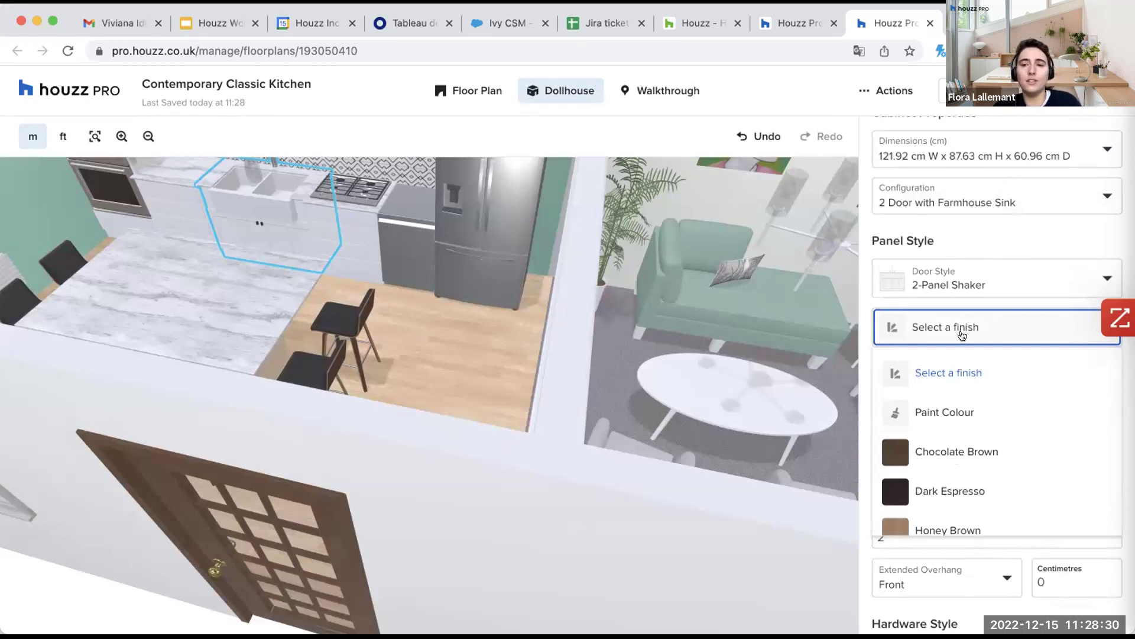
{"action": "scroll", "coordinate": [983, 450], "scroll_direction": "down", "scroll_amount": 2}
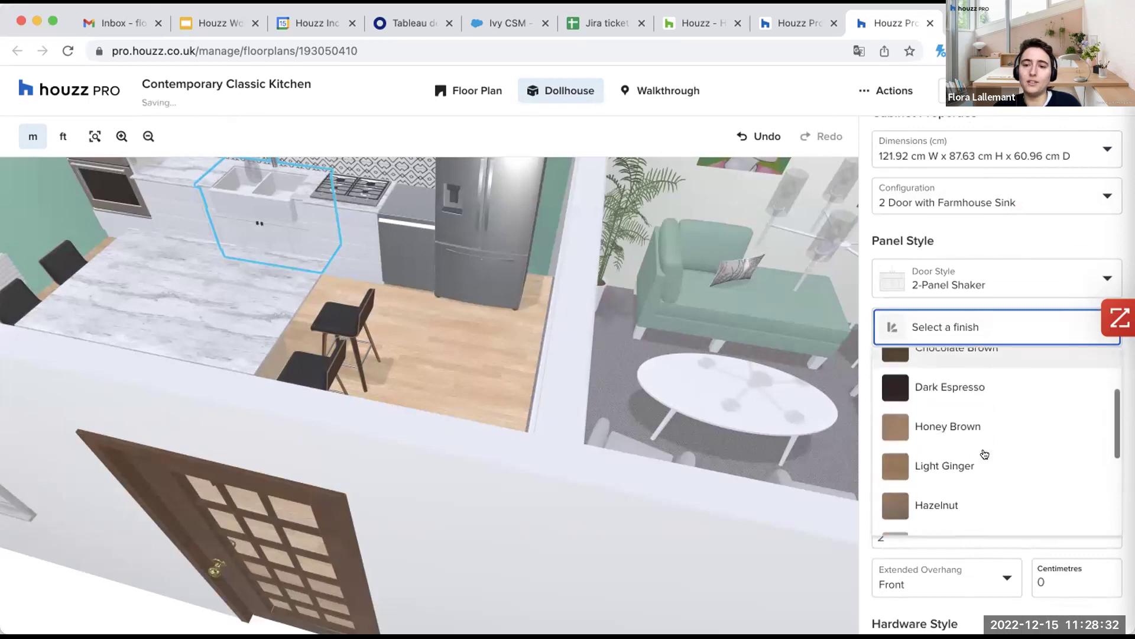
{"action": "scroll", "coordinate": [970, 482], "scroll_direction": "down", "scroll_amount": 3}
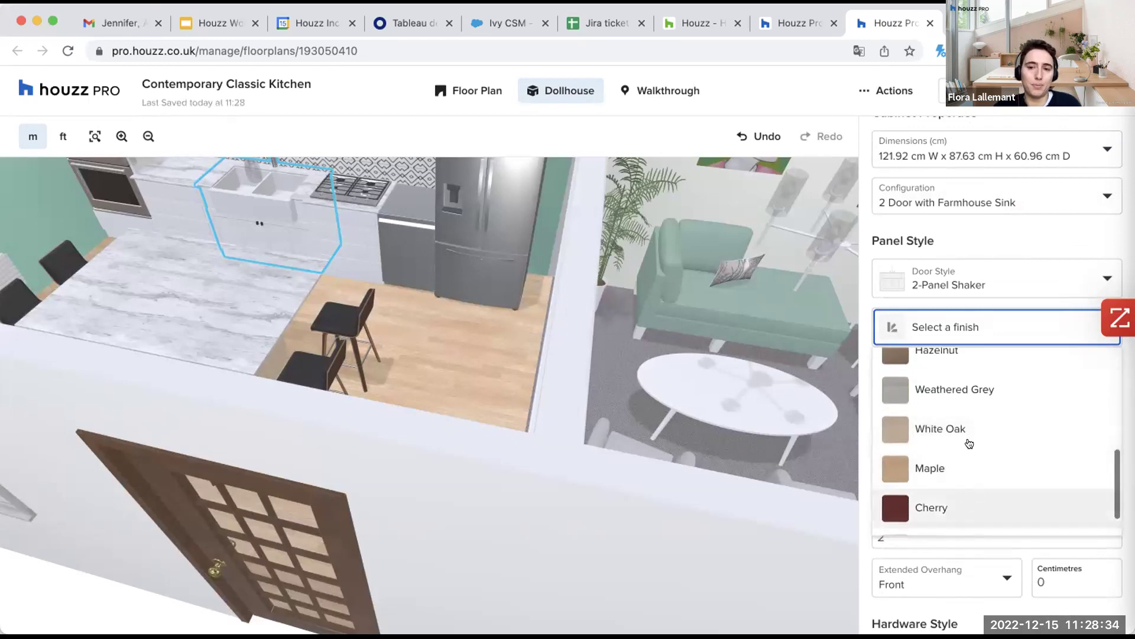
{"action": "scroll", "coordinate": [968, 430], "scroll_direction": "up", "scroll_amount": 3}
{"action": "scroll", "coordinate": [958, 431], "scroll_direction": "up", "scroll_amount": 3}
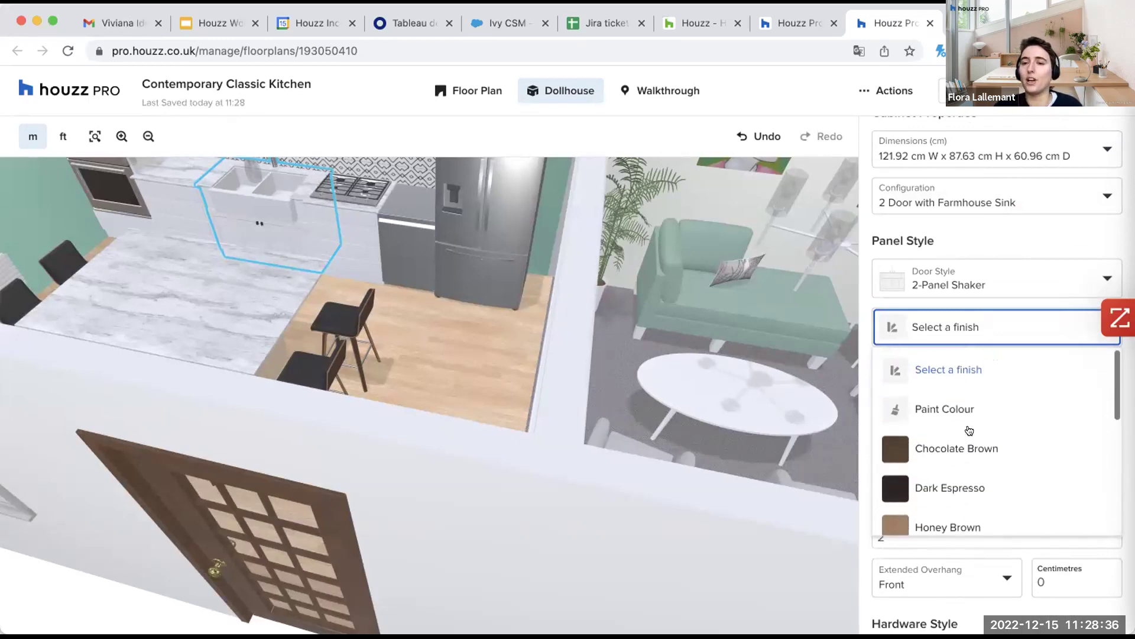
{"action": "left_click", "coordinate": [993, 341]}
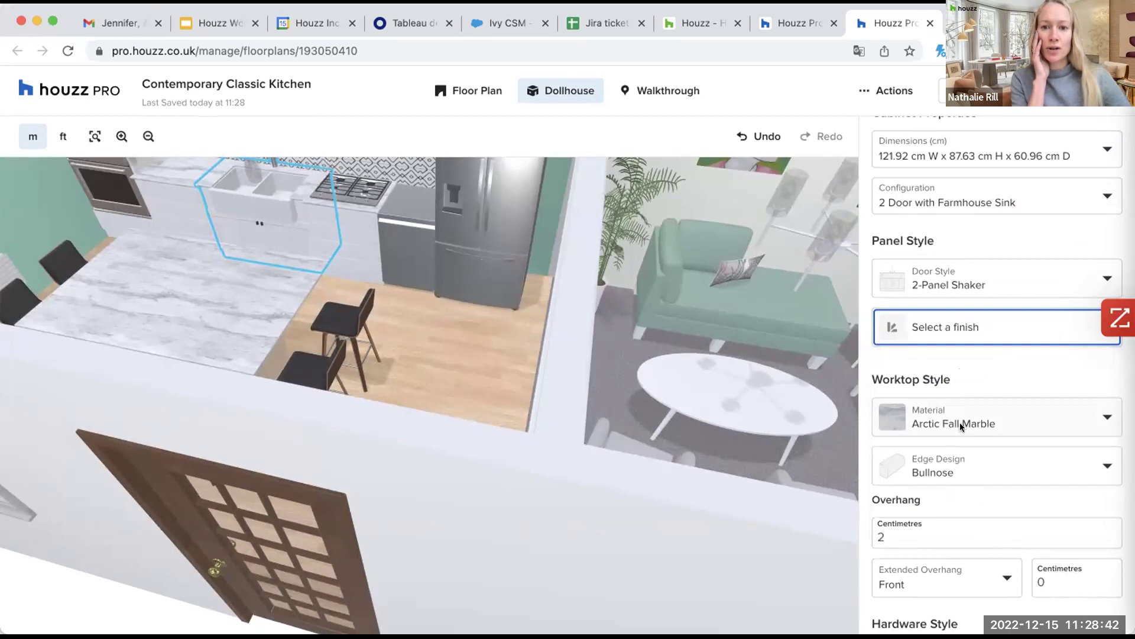
{"action": "scroll", "coordinate": [397, 266], "scroll_direction": "up", "scroll_amount": 3}
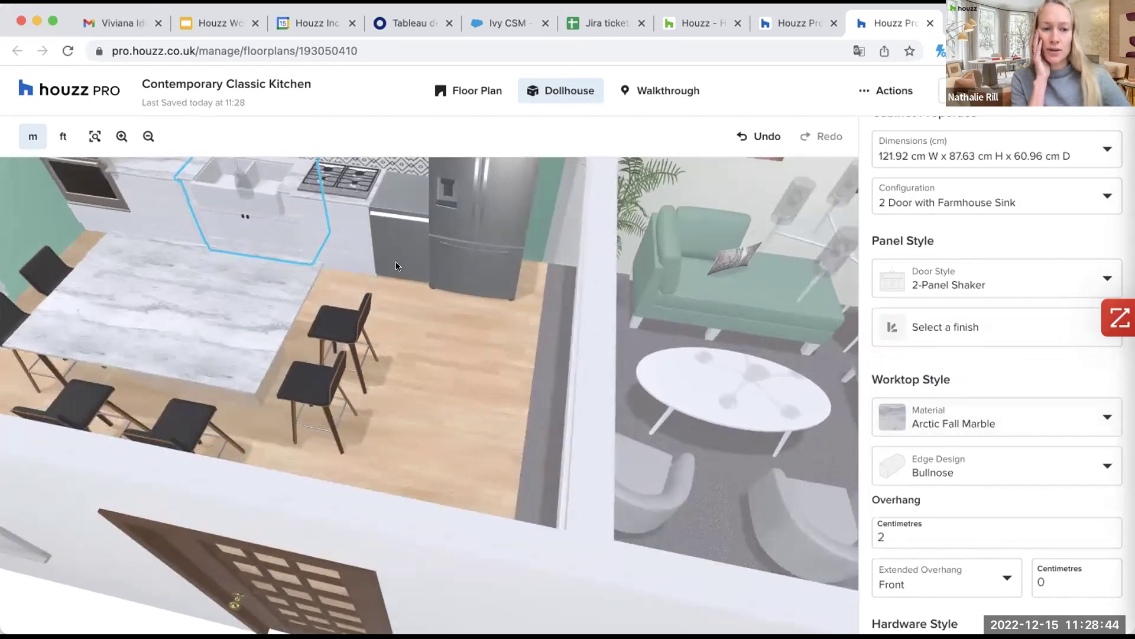
{"action": "scroll", "coordinate": [397, 268], "scroll_direction": "down", "scroll_amount": 3}
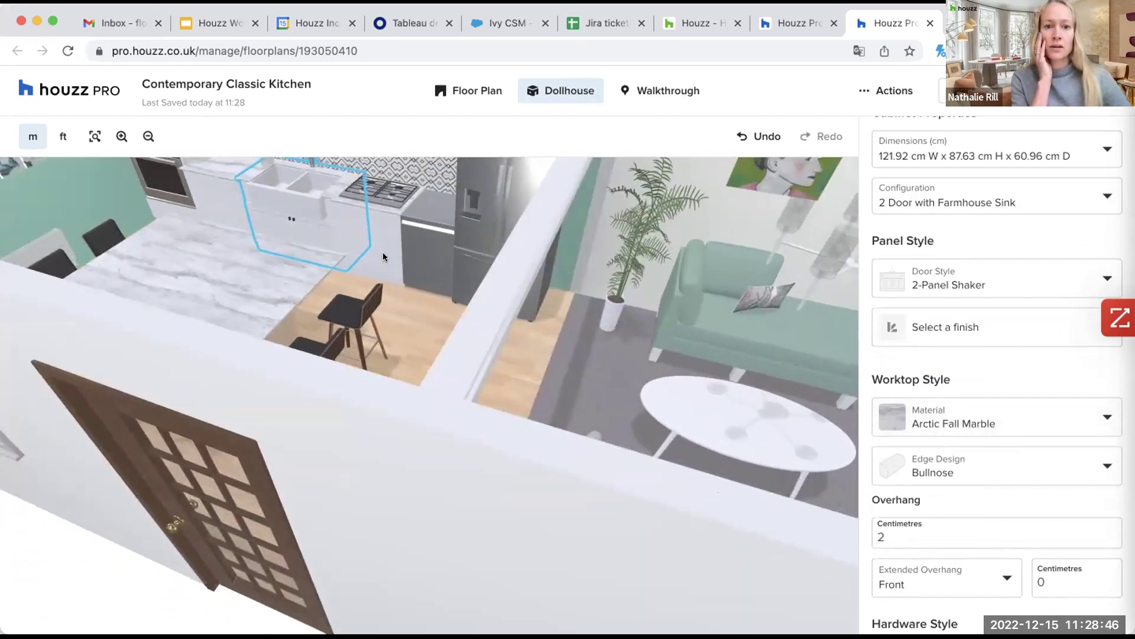
{"action": "scroll", "coordinate": [382, 252], "scroll_direction": "up", "scroll_amount": 2}
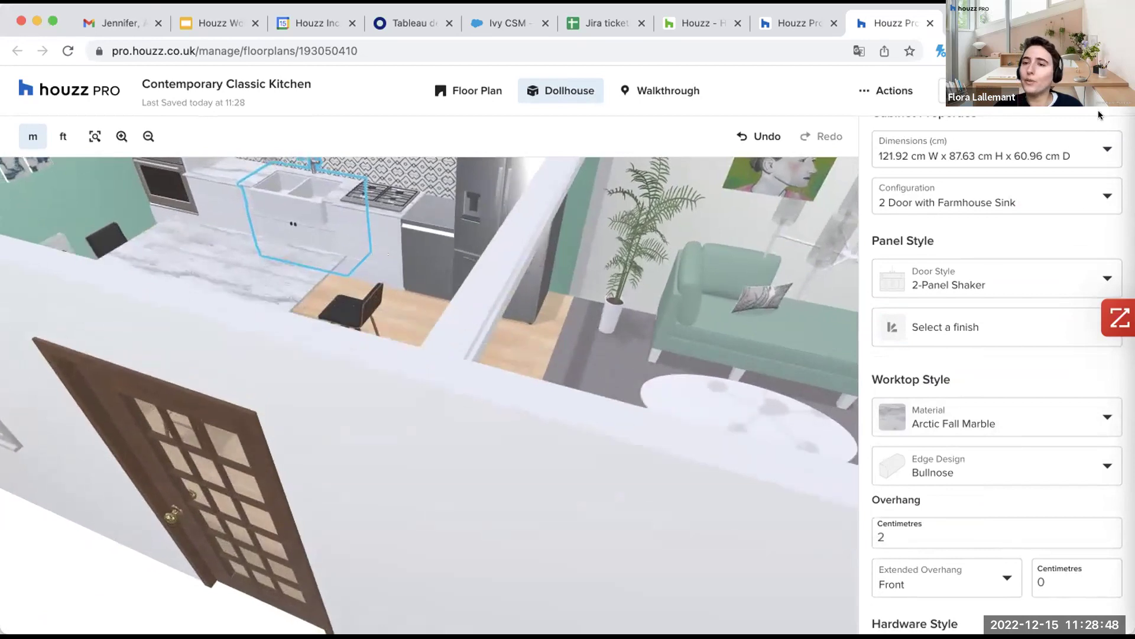
{"action": "scroll", "coordinate": [988, 253], "scroll_direction": "up", "scroll_amount": 4}
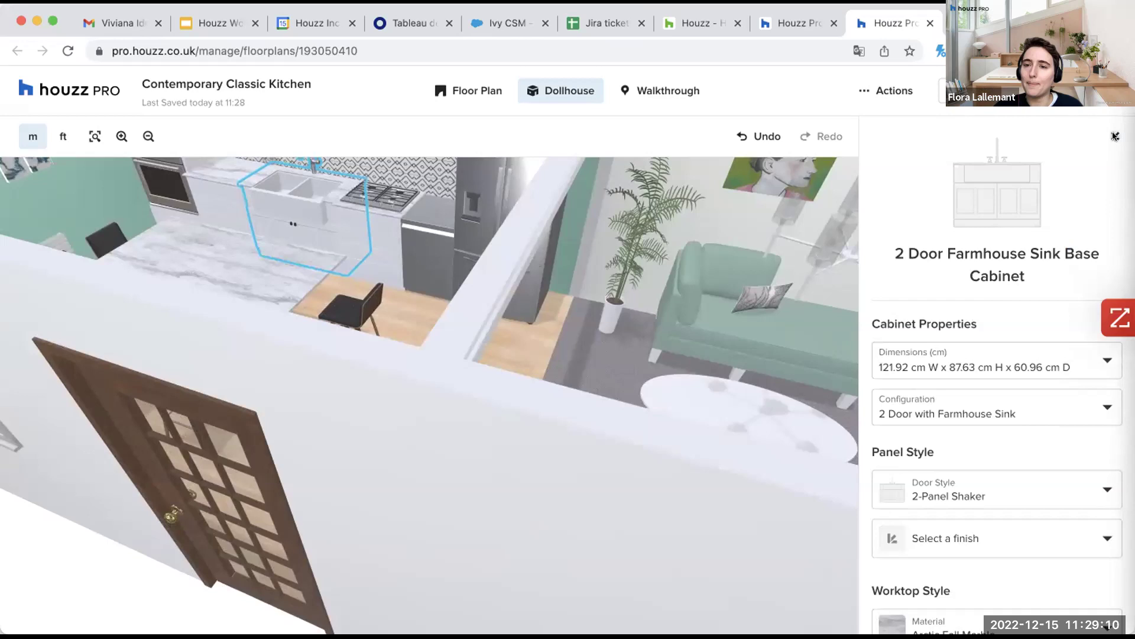
{"action": "left_click", "coordinate": [1114, 136]}
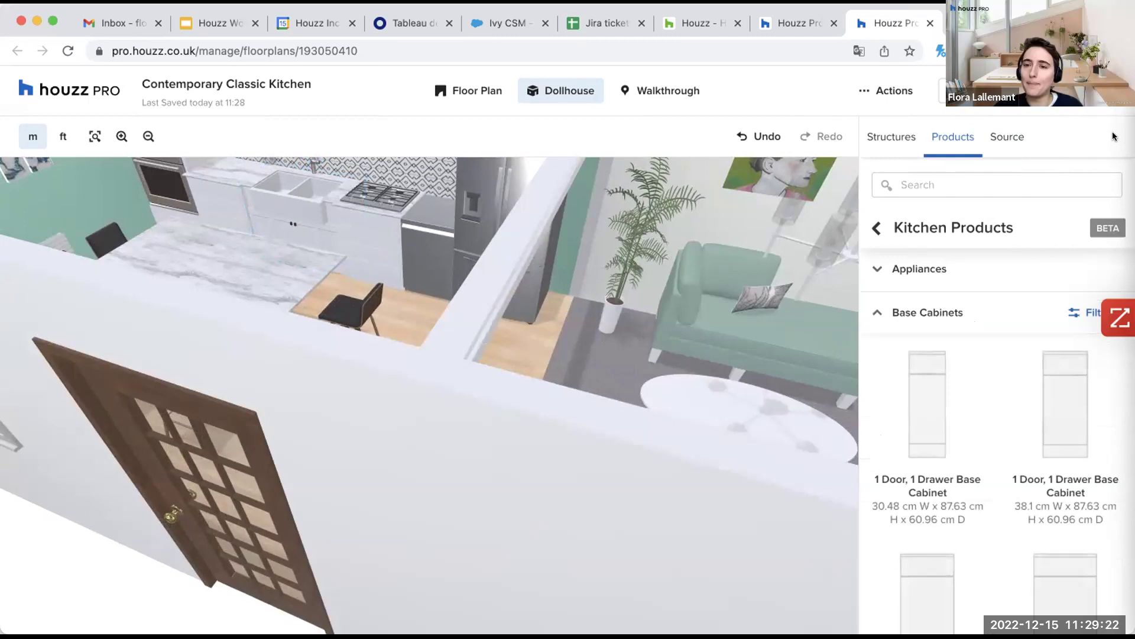
{"action": "scroll", "coordinate": [928, 414], "scroll_direction": "down", "scroll_amount": 1}
{"action": "scroll", "coordinate": [929, 473], "scroll_direction": "down", "scroll_amount": 5}
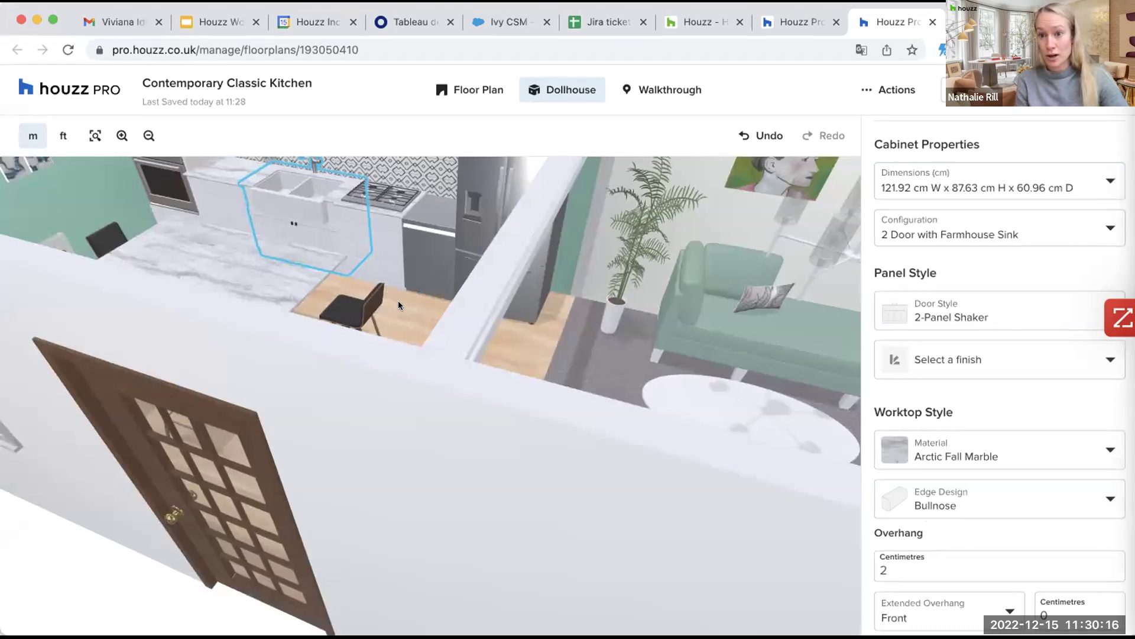
{"action": "scroll", "coordinate": [409, 312], "scroll_direction": "up", "scroll_amount": 2}
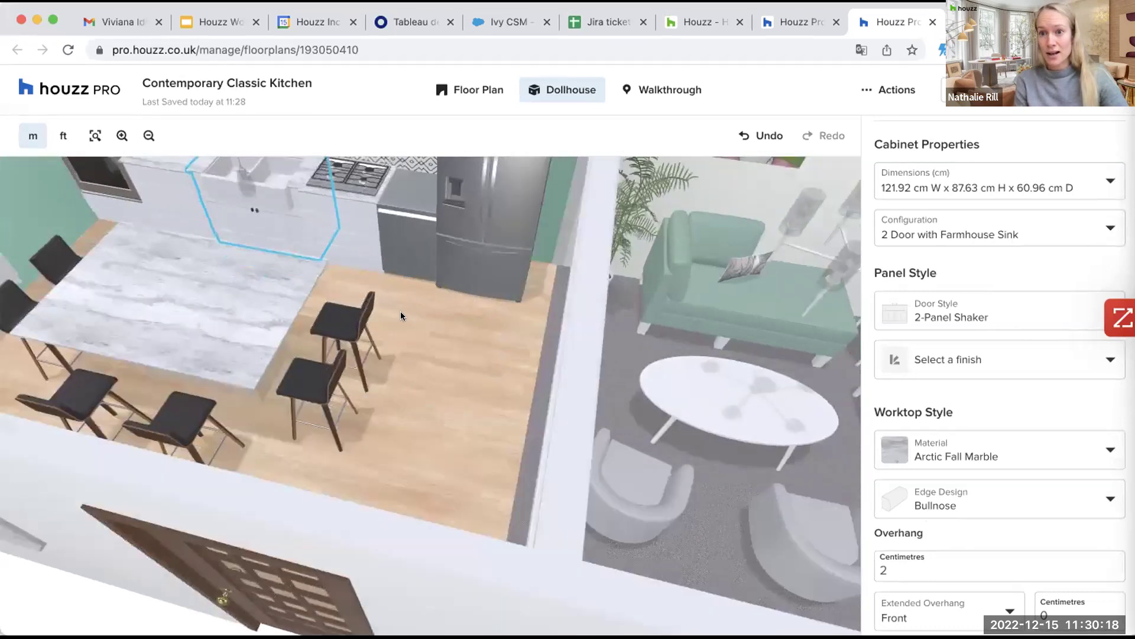
{"action": "scroll", "coordinate": [393, 299], "scroll_direction": "up", "scroll_amount": 2}
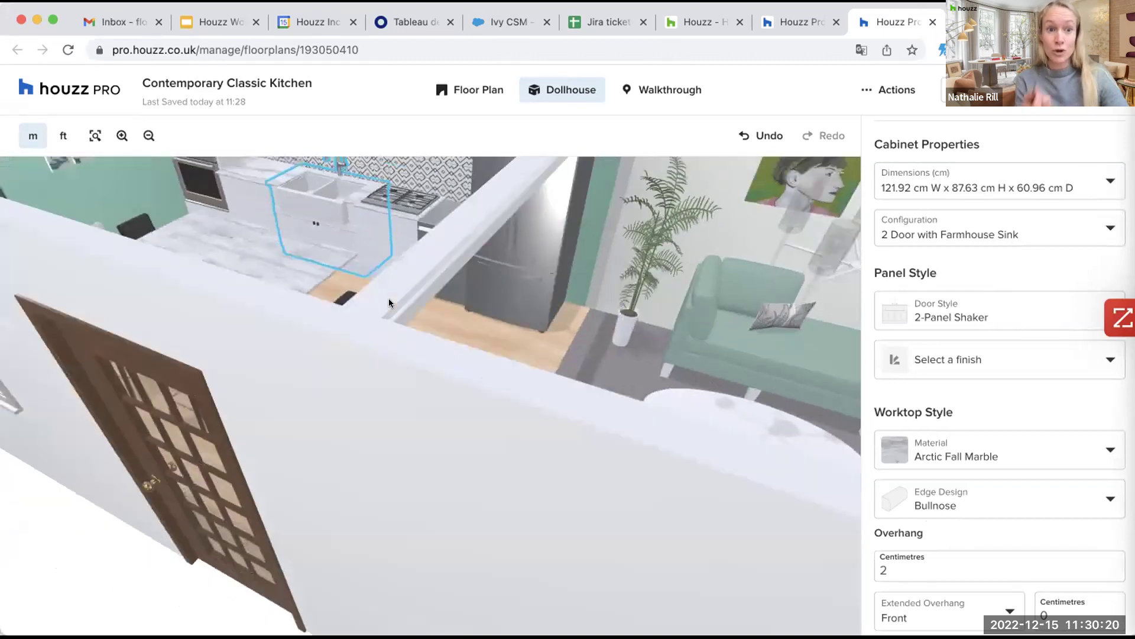
{"action": "scroll", "coordinate": [388, 298], "scroll_direction": "down", "scroll_amount": 4}
{"action": "scroll", "coordinate": [406, 294], "scroll_direction": "up", "scroll_amount": 2}
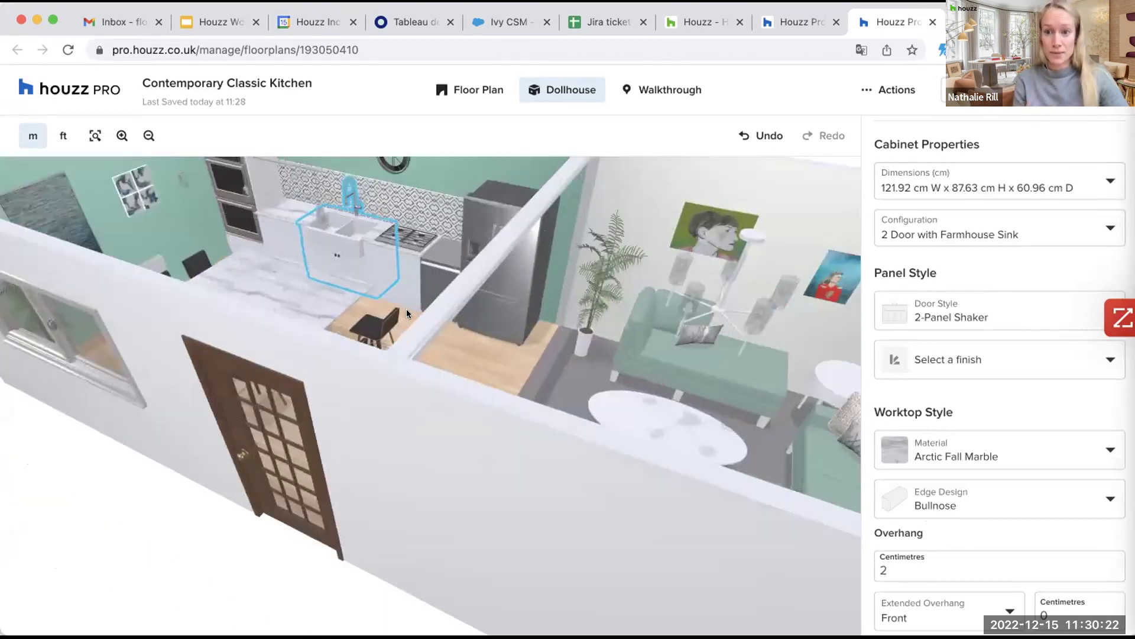
{"action": "scroll", "coordinate": [408, 309], "scroll_direction": "down", "scroll_amount": 3}
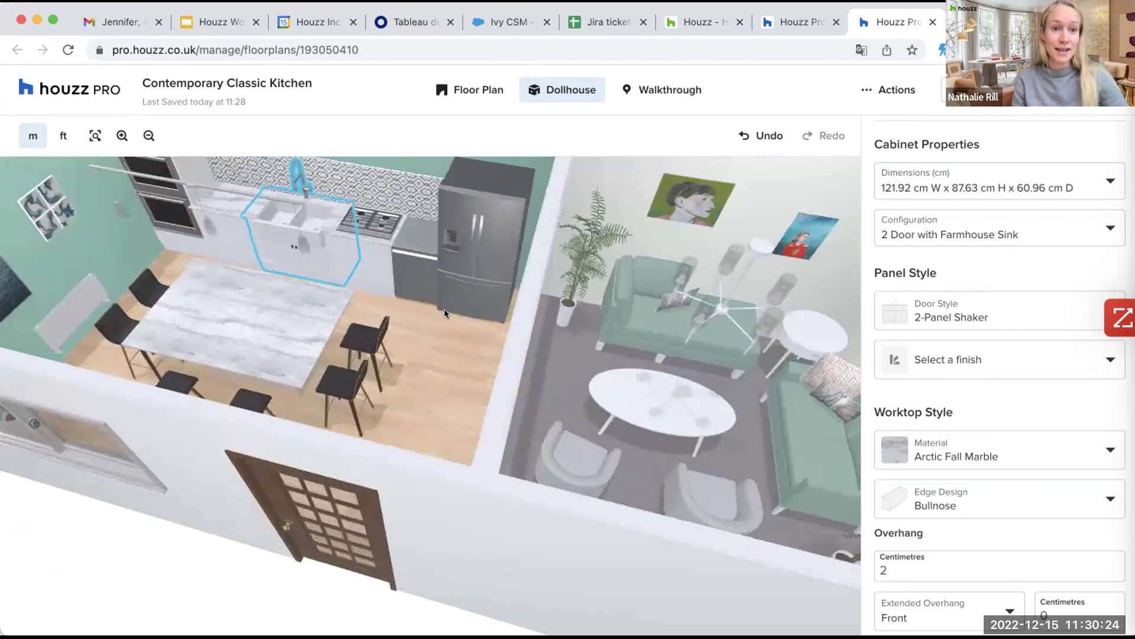
{"action": "left_click_drag", "start_coordinate": [446, 308], "coordinate": [521, 337]}
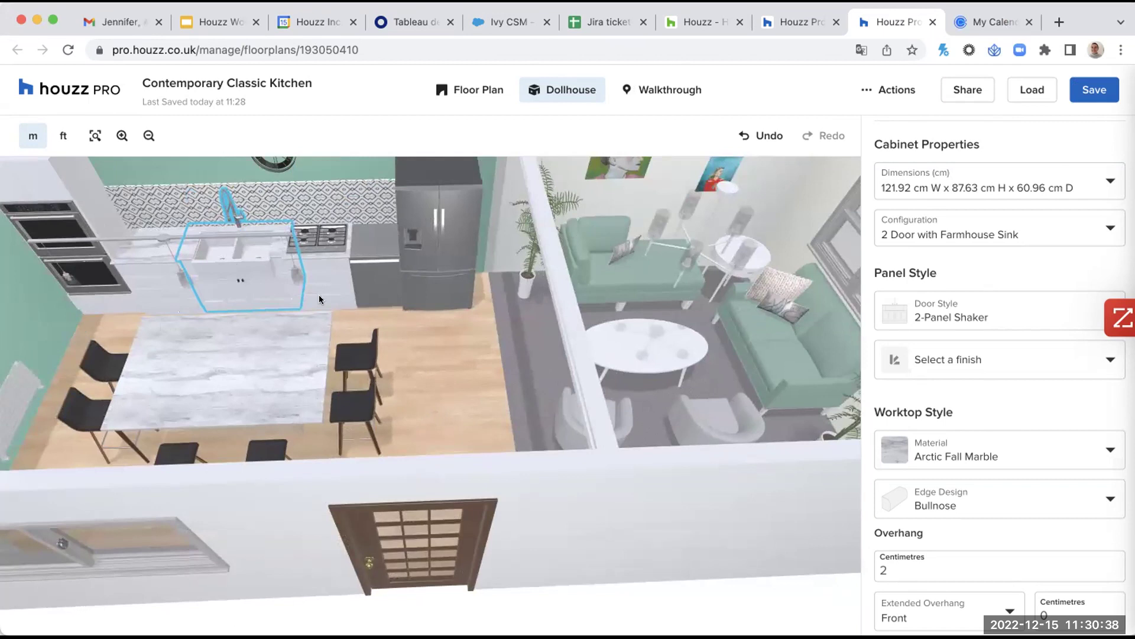
Step: Scroll the sink cabinet's properties panel down to the Panel Style 'Select a finish' option
{"action": "scroll", "coordinate": [974, 263], "scroll_direction": "down", "scroll_amount": 3}
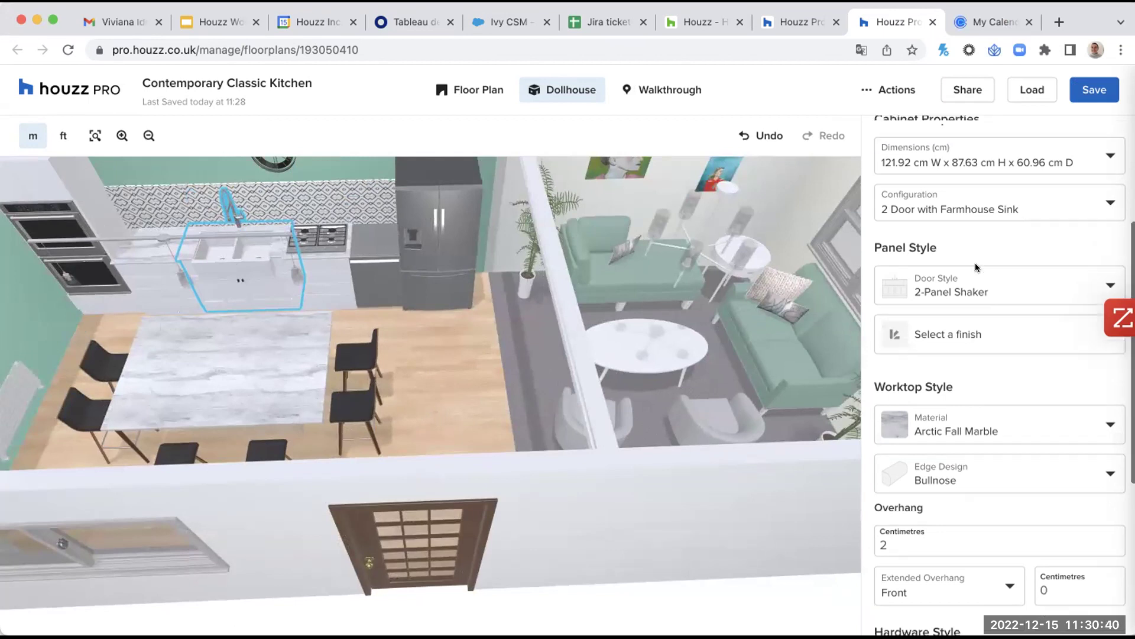
{"action": "scroll", "coordinate": [974, 264], "scroll_direction": "up", "scroll_amount": 5}
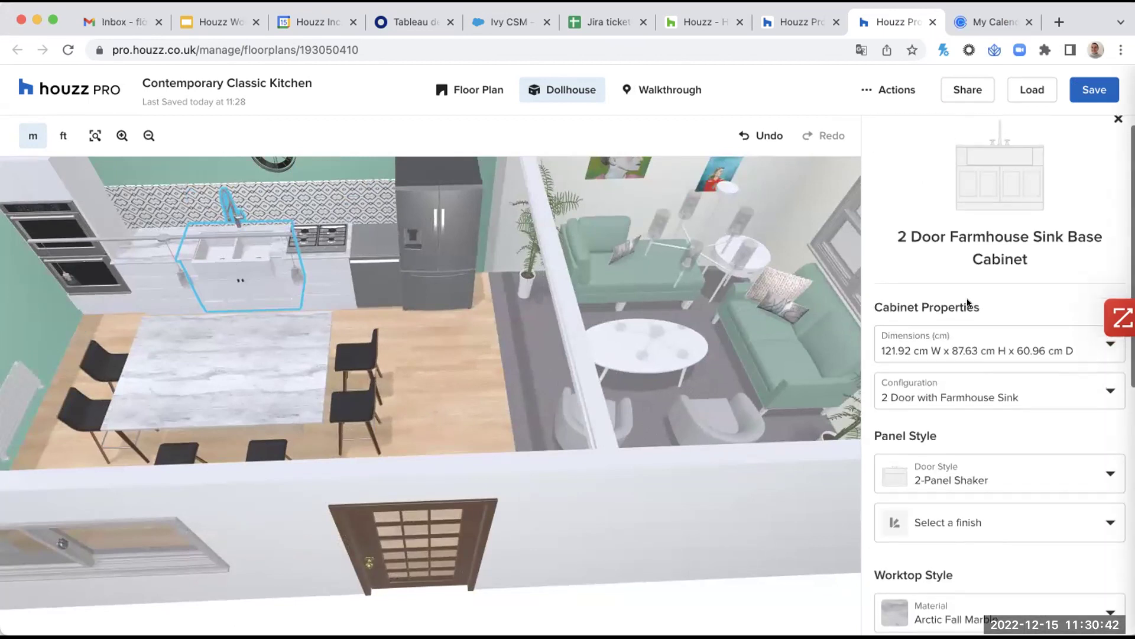
{"action": "scroll", "coordinate": [1013, 381], "scroll_direction": "down", "scroll_amount": 3}
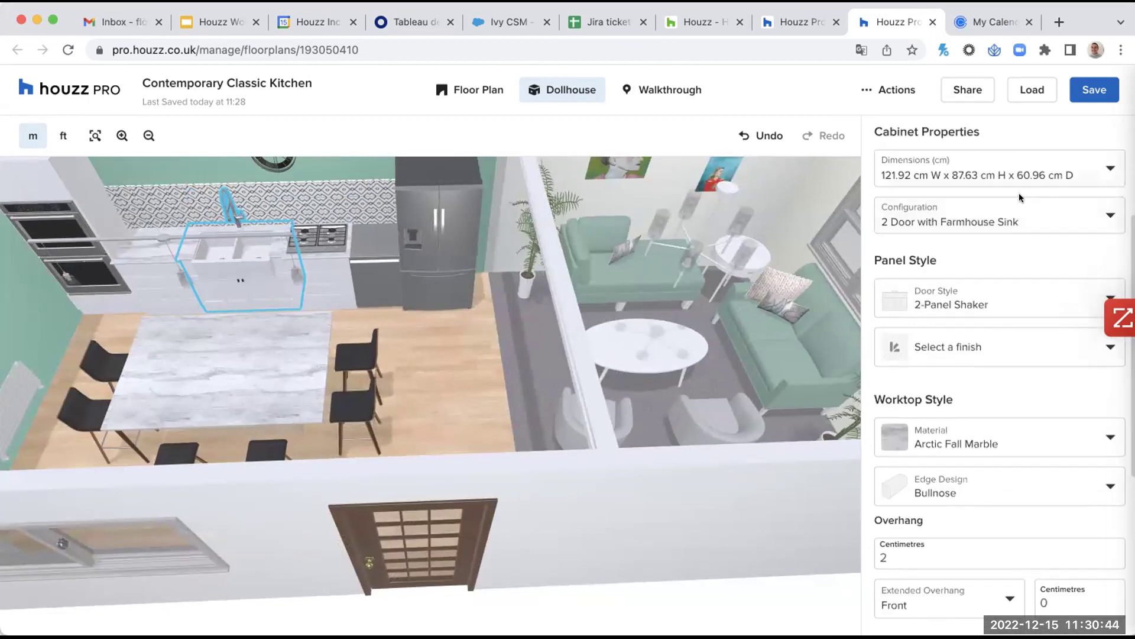
{"action": "scroll", "coordinate": [966, 370], "scroll_direction": "down", "scroll_amount": 1}
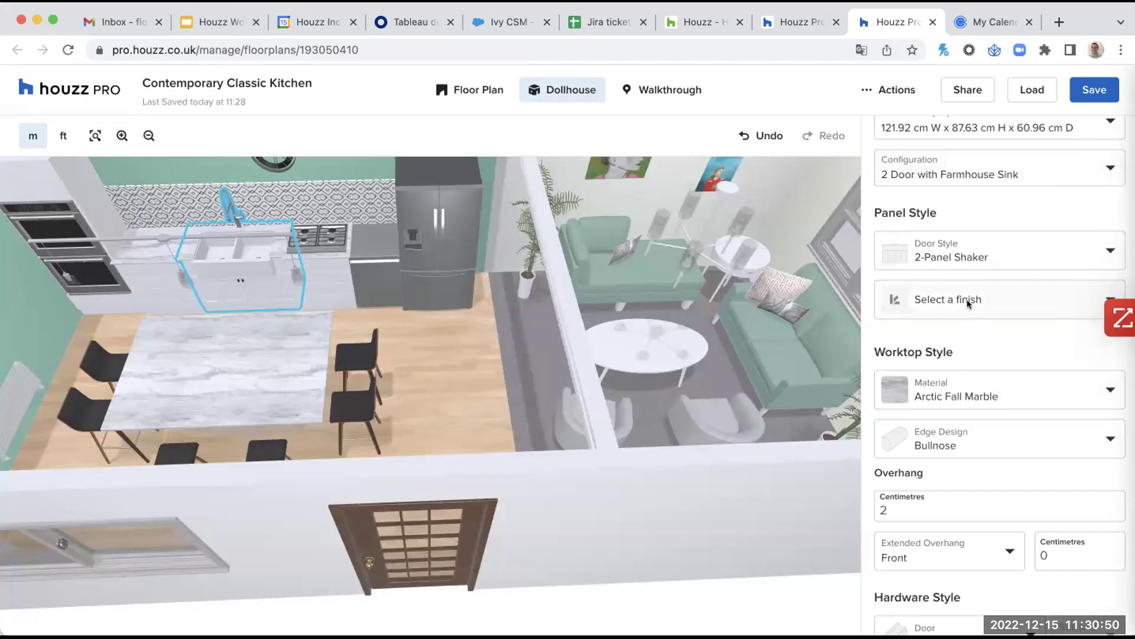
{"action": "scroll", "coordinate": [967, 299], "scroll_direction": "down", "scroll_amount": 1}
Step: Open the panel finish list and close it without choosing a finish
{"action": "left_click", "coordinate": [971, 278]}
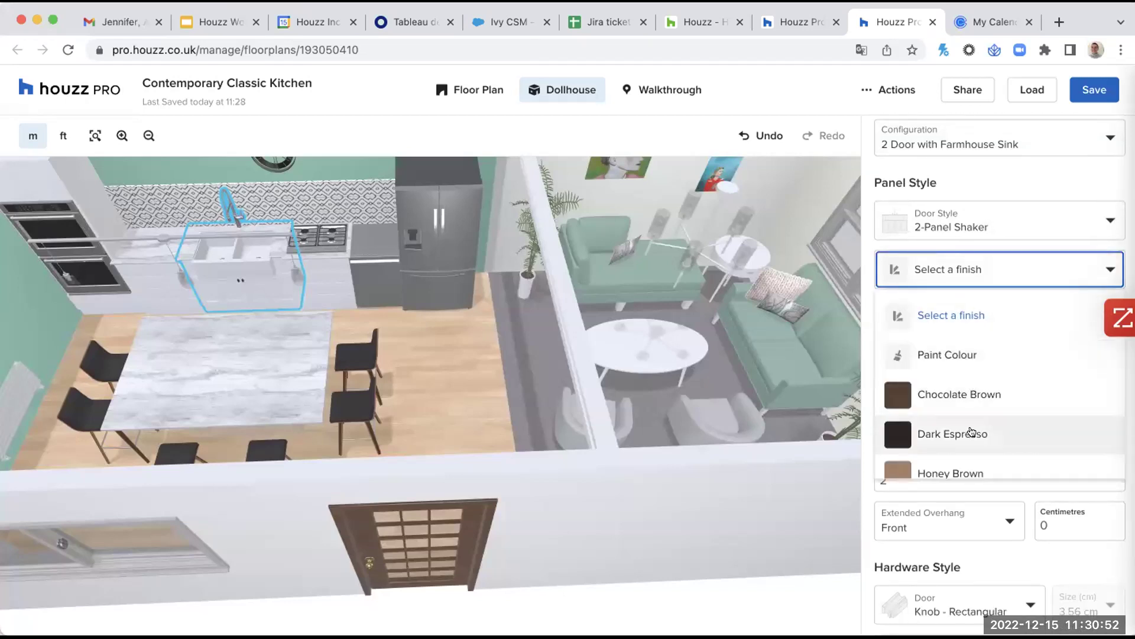
{"action": "left_click", "coordinate": [988, 276]}
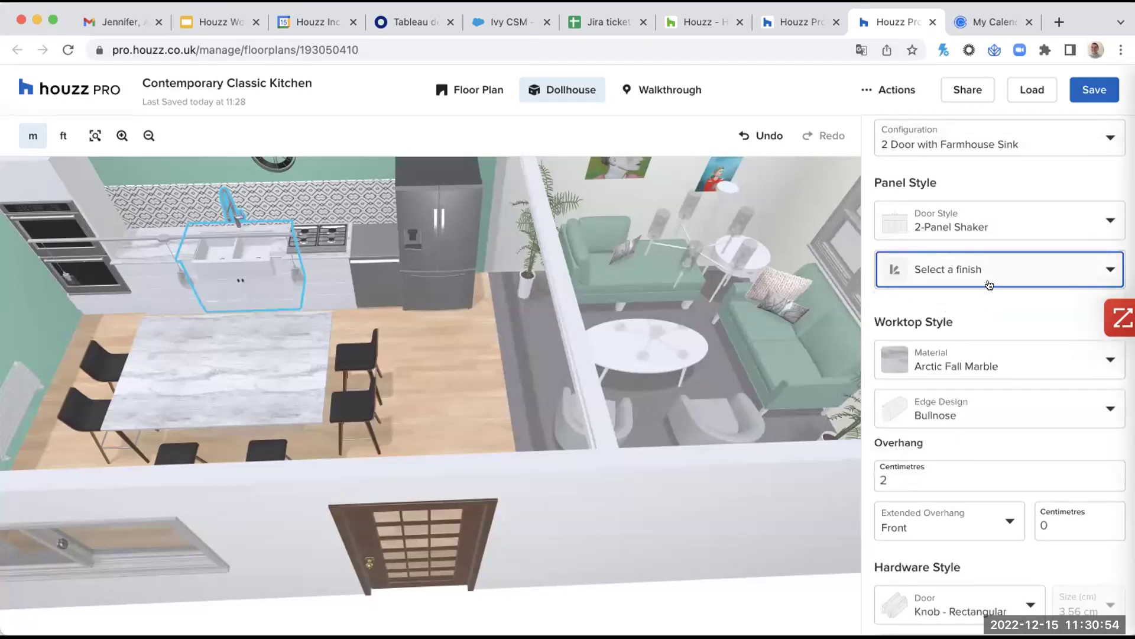
{"action": "scroll", "coordinate": [994, 333], "scroll_direction": "down", "scroll_amount": 2}
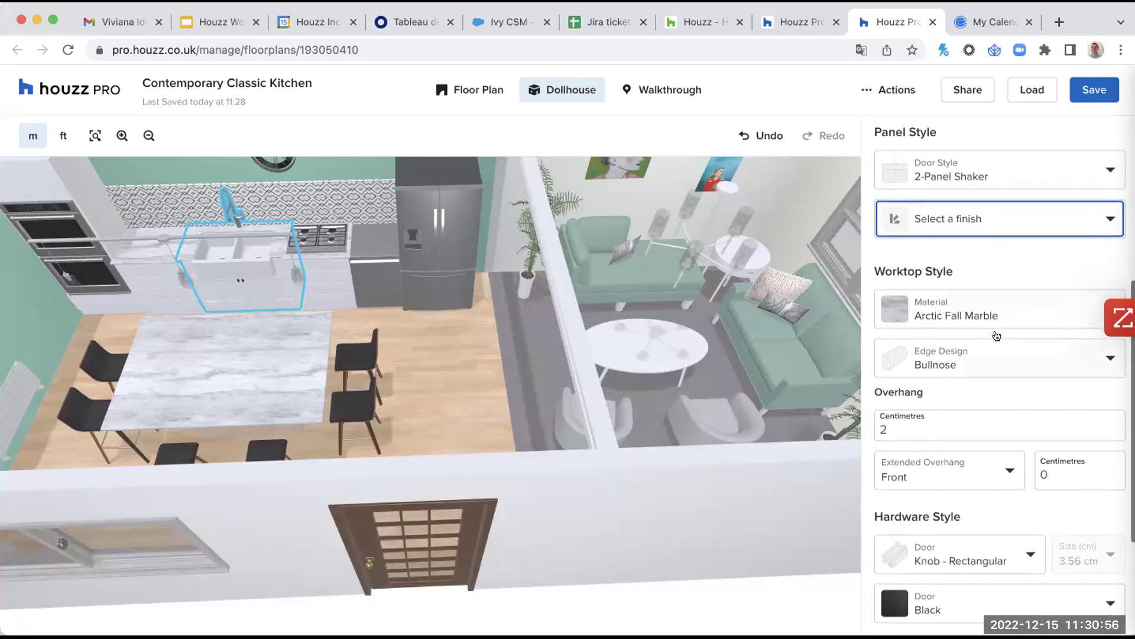
{"action": "scroll", "coordinate": [995, 340], "scroll_direction": "down", "scroll_amount": 1}
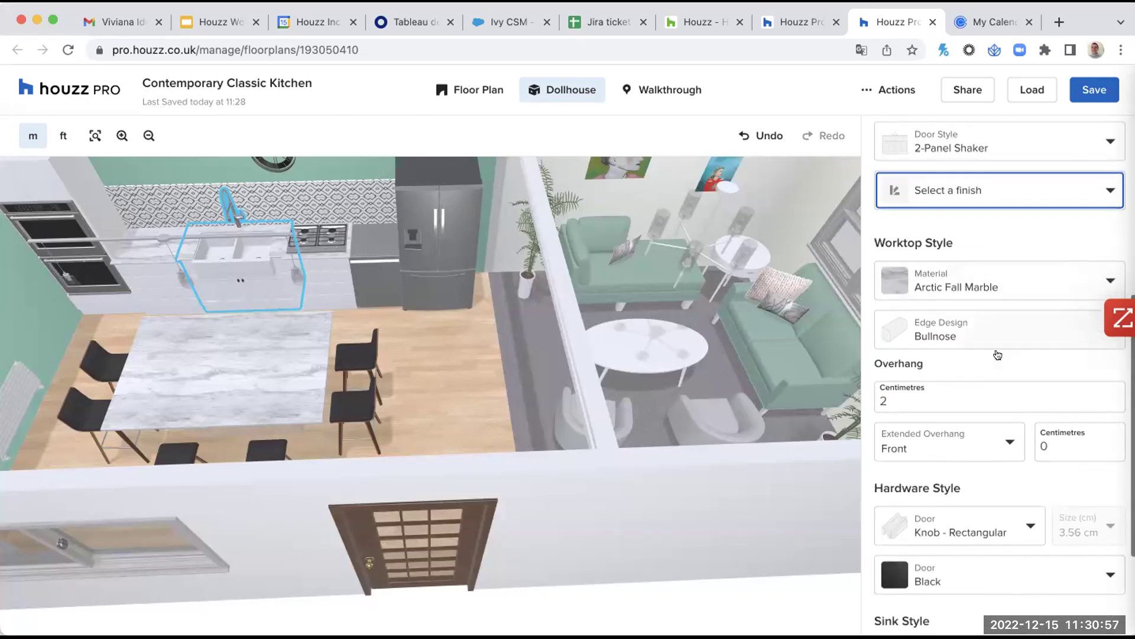
Step: Switch the worktop material to Beige Rust Granite, then back to Arctic Fall Marble
{"action": "left_click", "coordinate": [942, 244]}
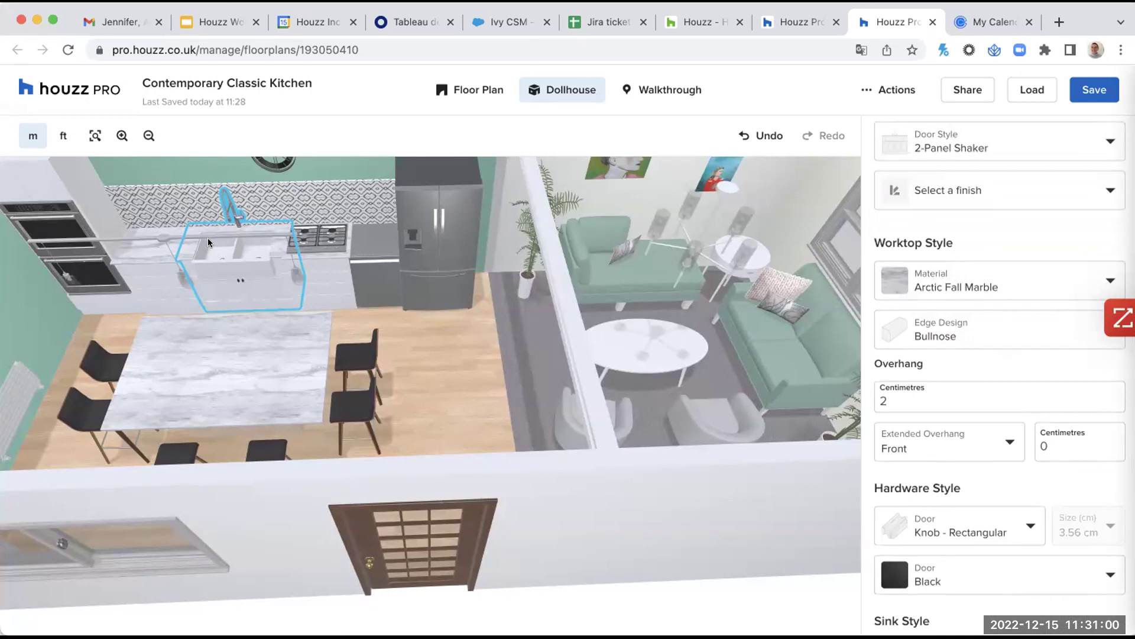
{"action": "left_click", "coordinate": [942, 285]}
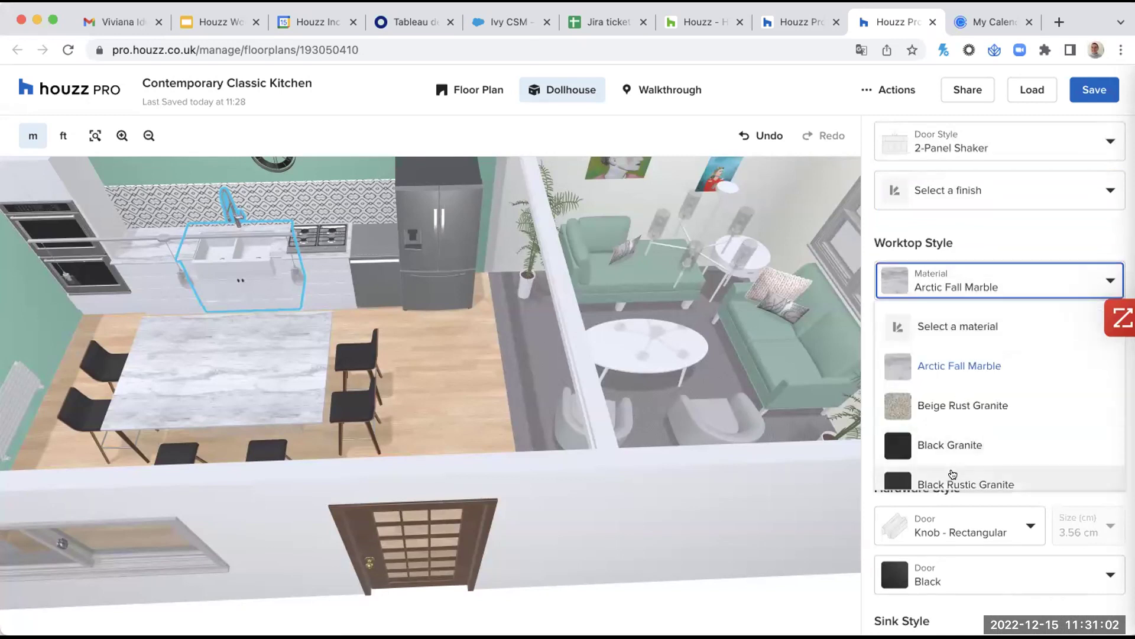
{"action": "left_click", "coordinate": [981, 407]}
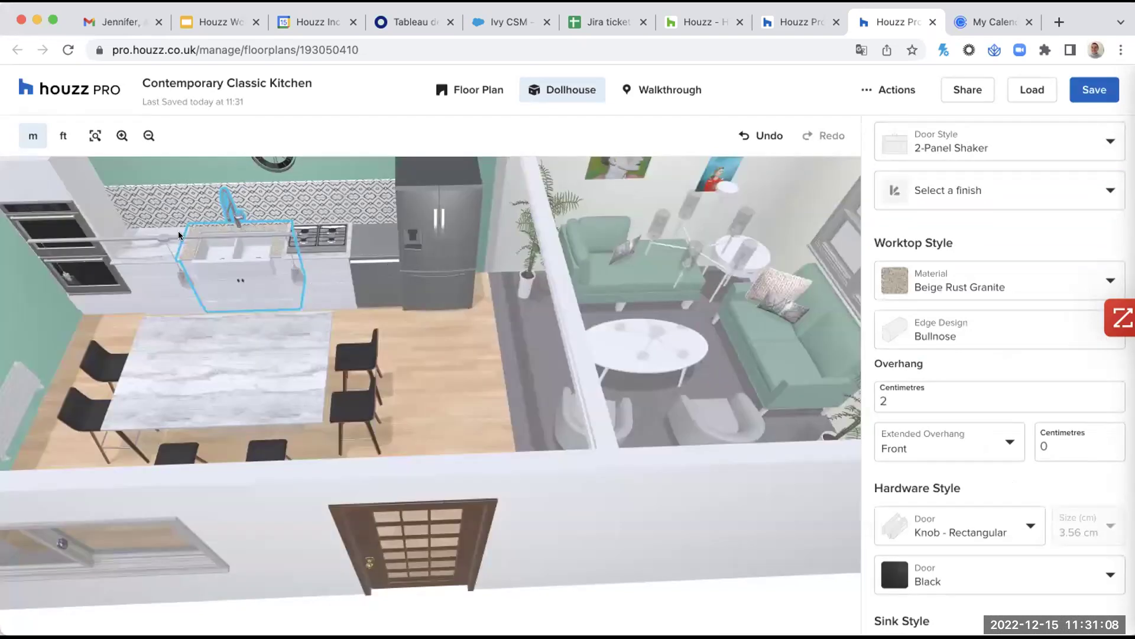
{"action": "left_click", "coordinate": [952, 288]}
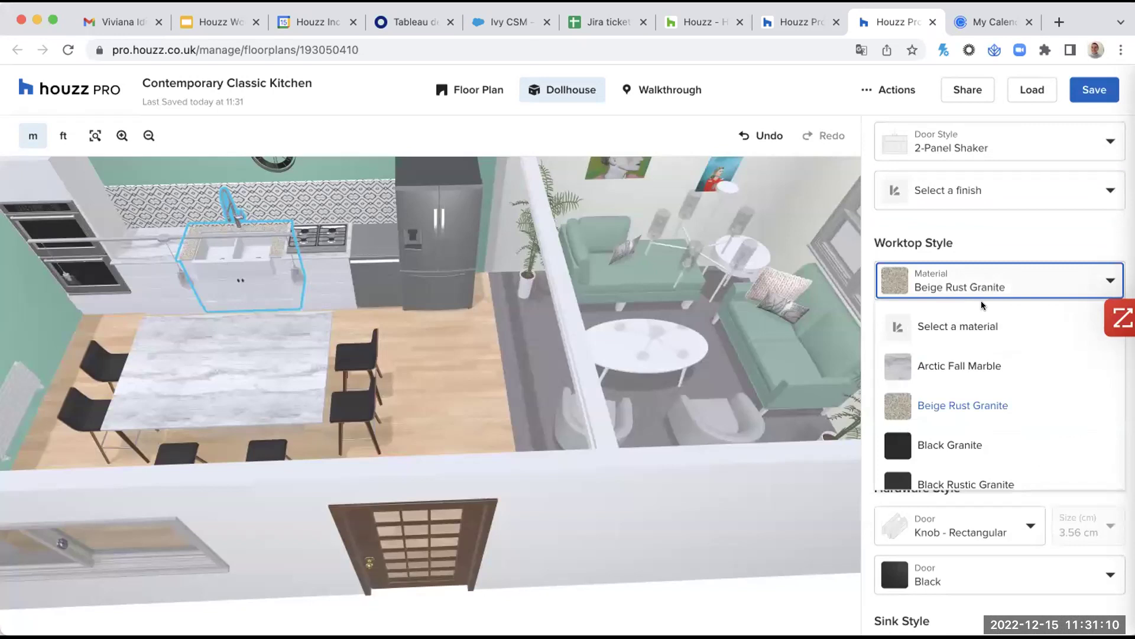
{"action": "left_click", "coordinate": [973, 363]}
{"action": "left_click", "coordinate": [974, 361]}
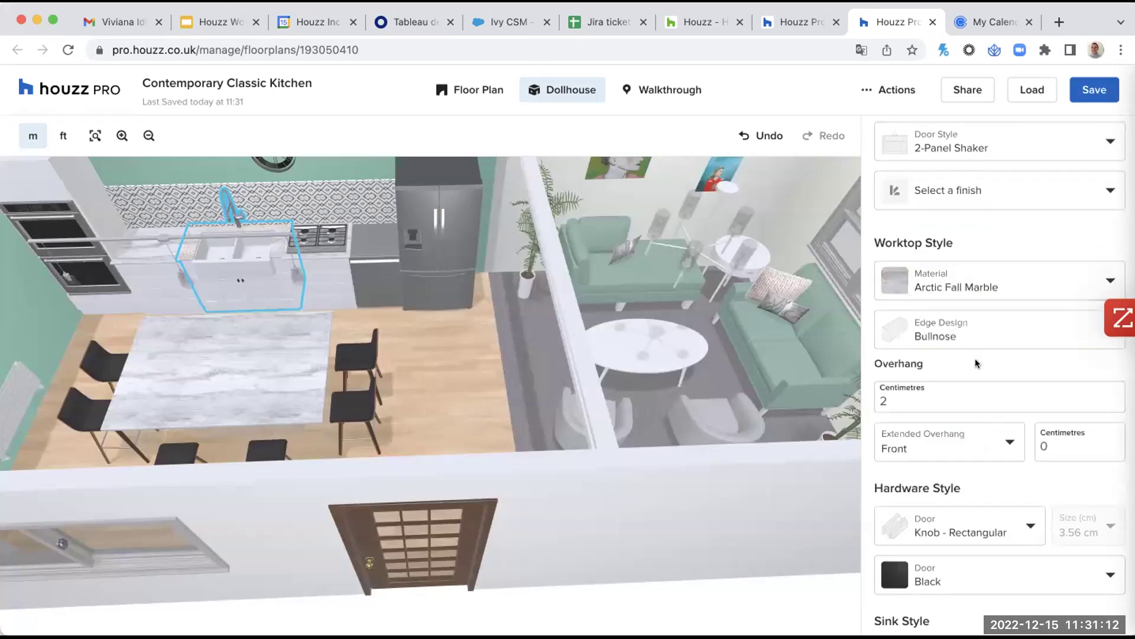
Step: Check the Extended Overhang options and keep it on Front
{"action": "scroll", "coordinate": [976, 362], "scroll_direction": "down", "scroll_amount": 1}
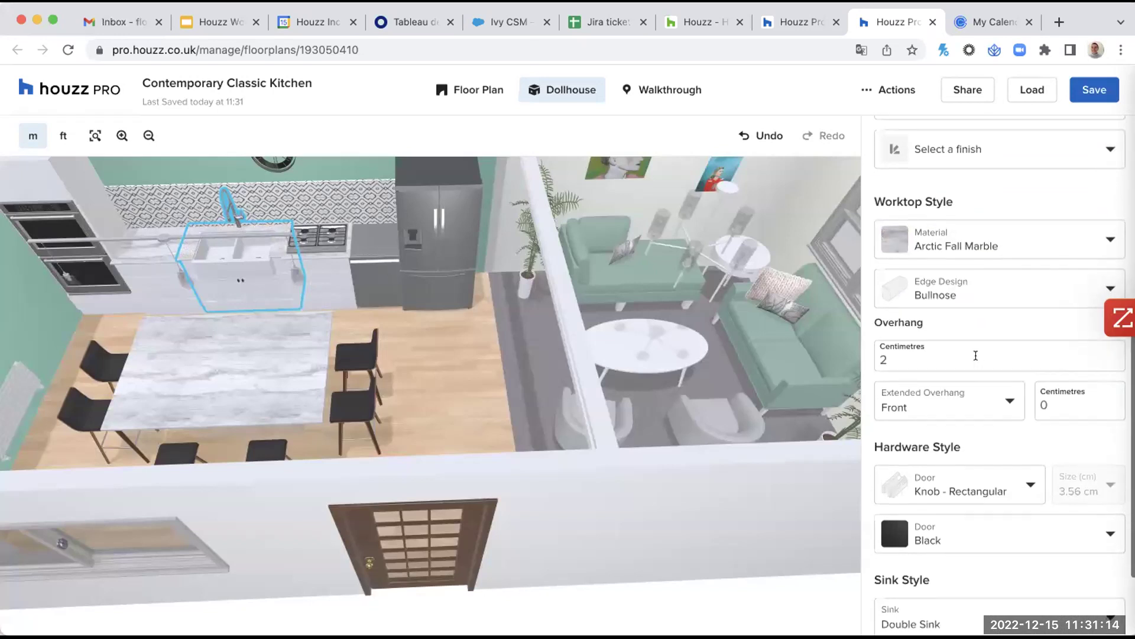
{"action": "scroll", "coordinate": [976, 355], "scroll_direction": "down", "scroll_amount": 3}
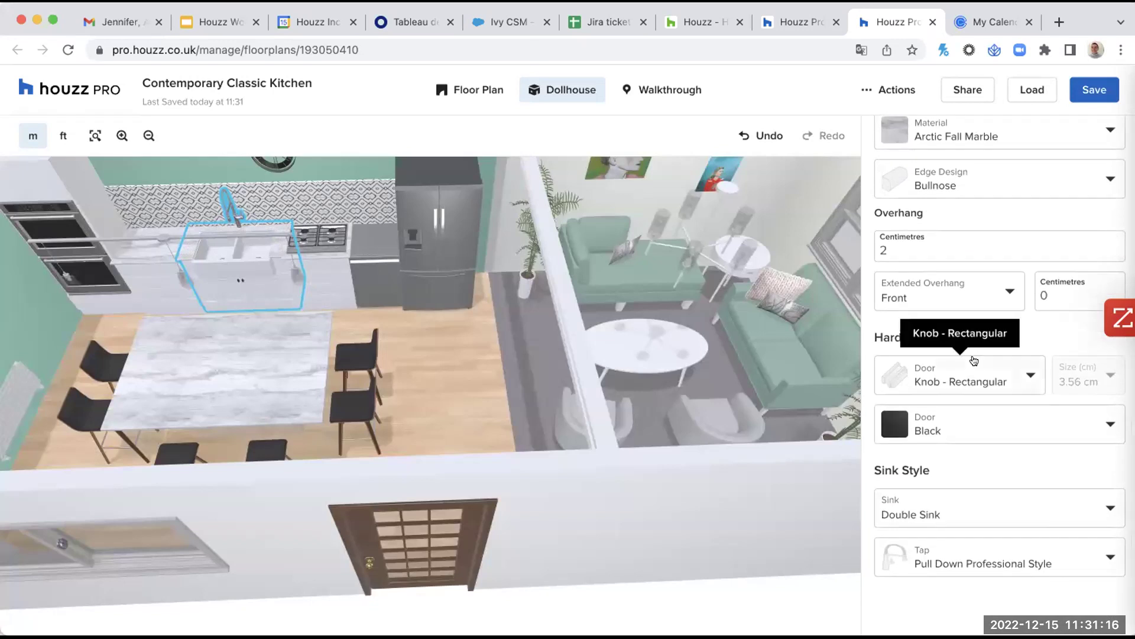
{"action": "left_click", "coordinate": [1009, 293]}
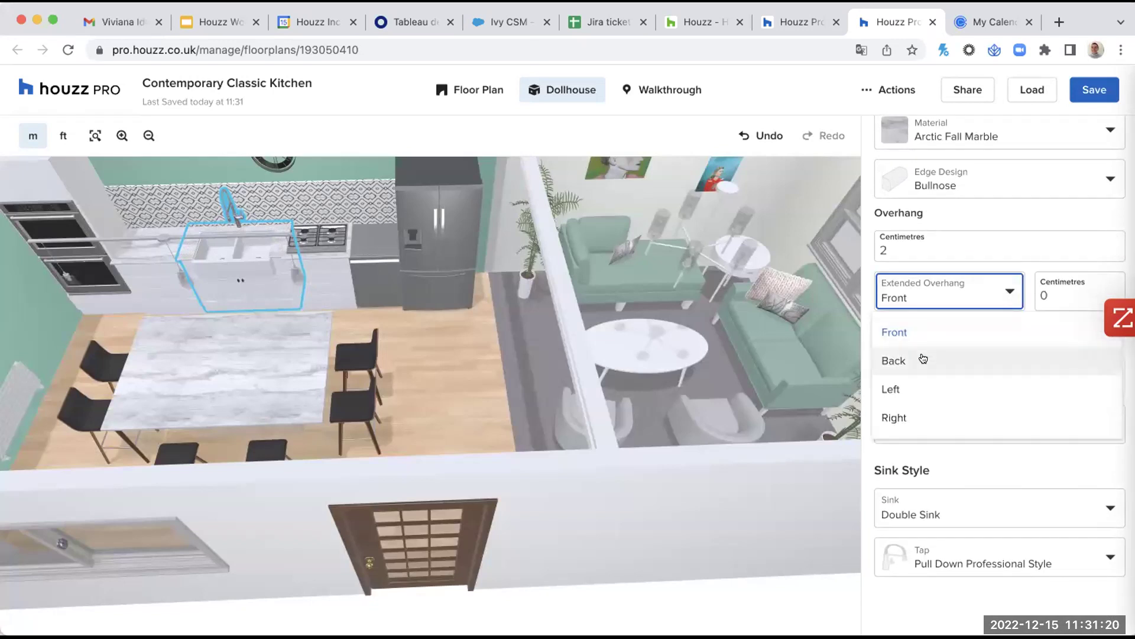
{"action": "left_click", "coordinate": [1009, 292]}
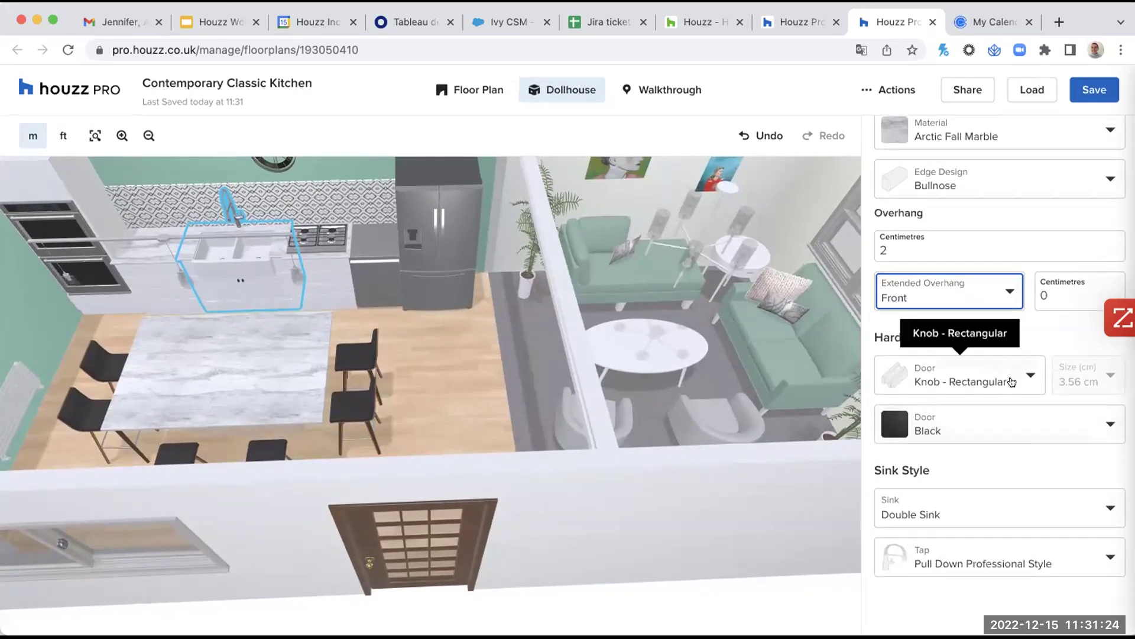
Step: Change the door hardware from Knob - Rectangular to Knob - Cylinder
{"action": "scroll", "coordinate": [253, 285], "scroll_direction": "up", "scroll_amount": 5}
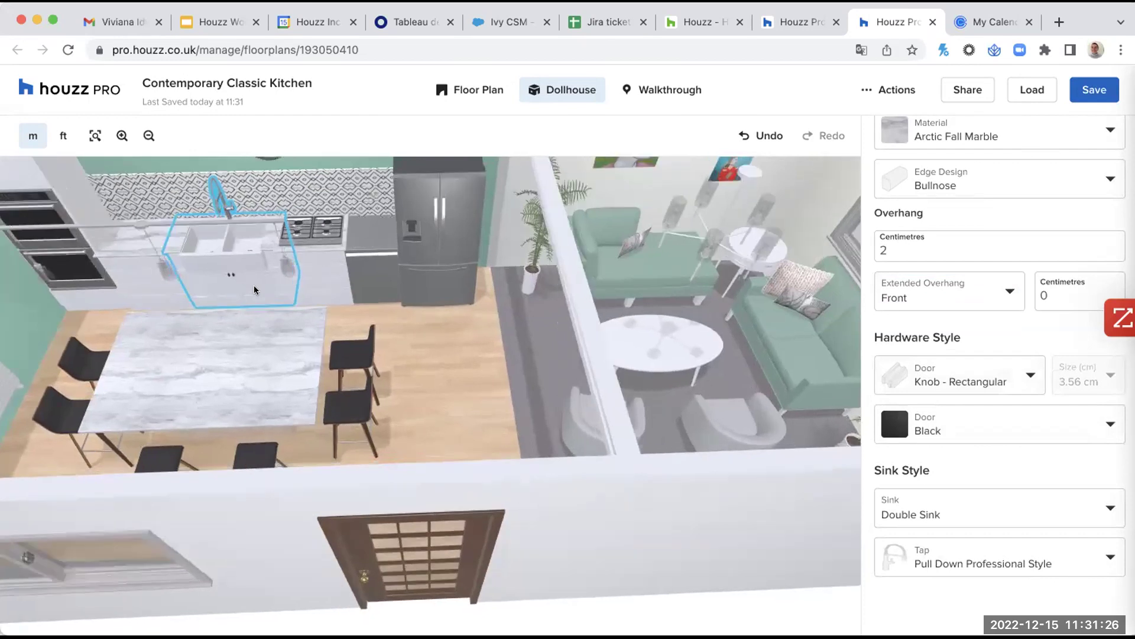
{"action": "scroll", "coordinate": [253, 285], "scroll_direction": "up", "scroll_amount": 3}
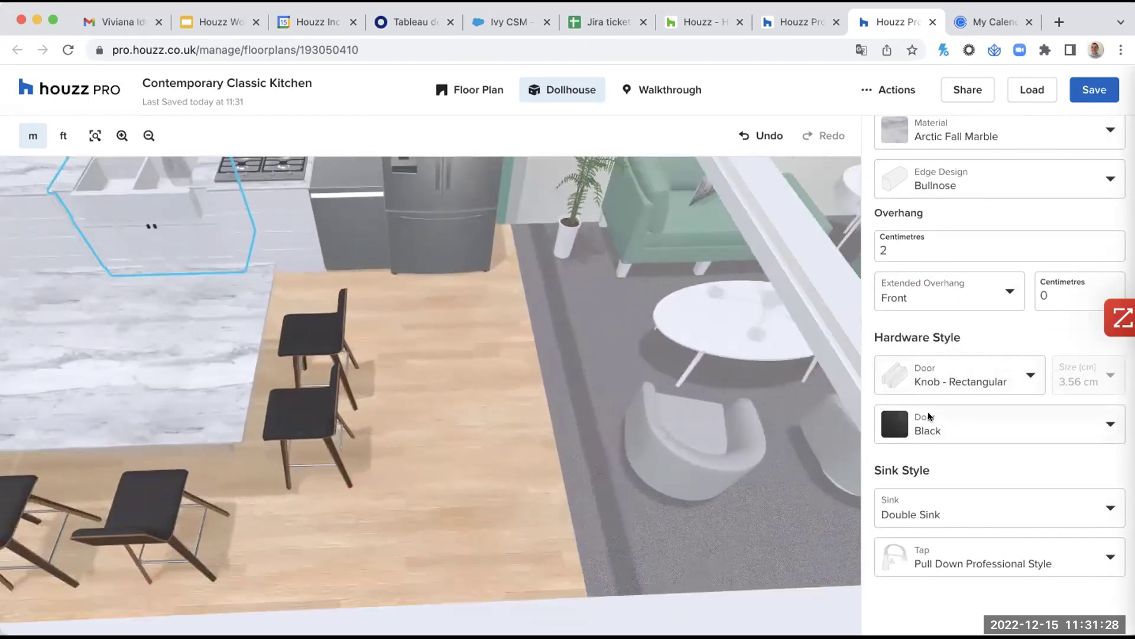
{"action": "left_click", "coordinate": [1013, 385]}
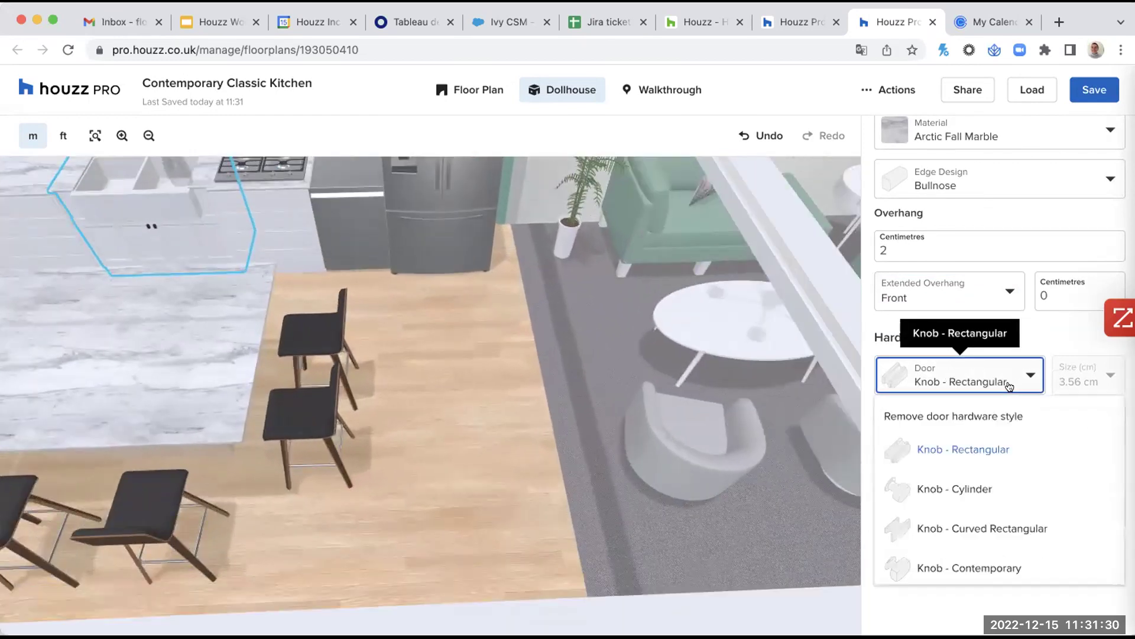
{"action": "left_click", "coordinate": [1002, 490]}
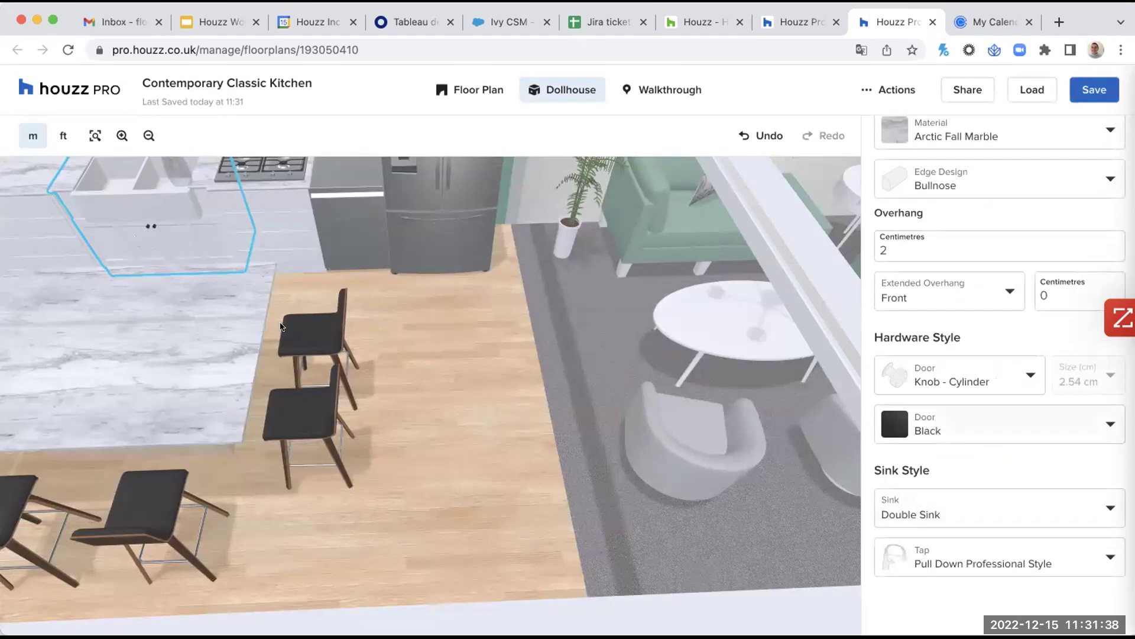
Step: Switch the sink to Single Sink and then back to Double Sink
{"action": "scroll", "coordinate": [396, 353], "scroll_direction": "up", "scroll_amount": 1}
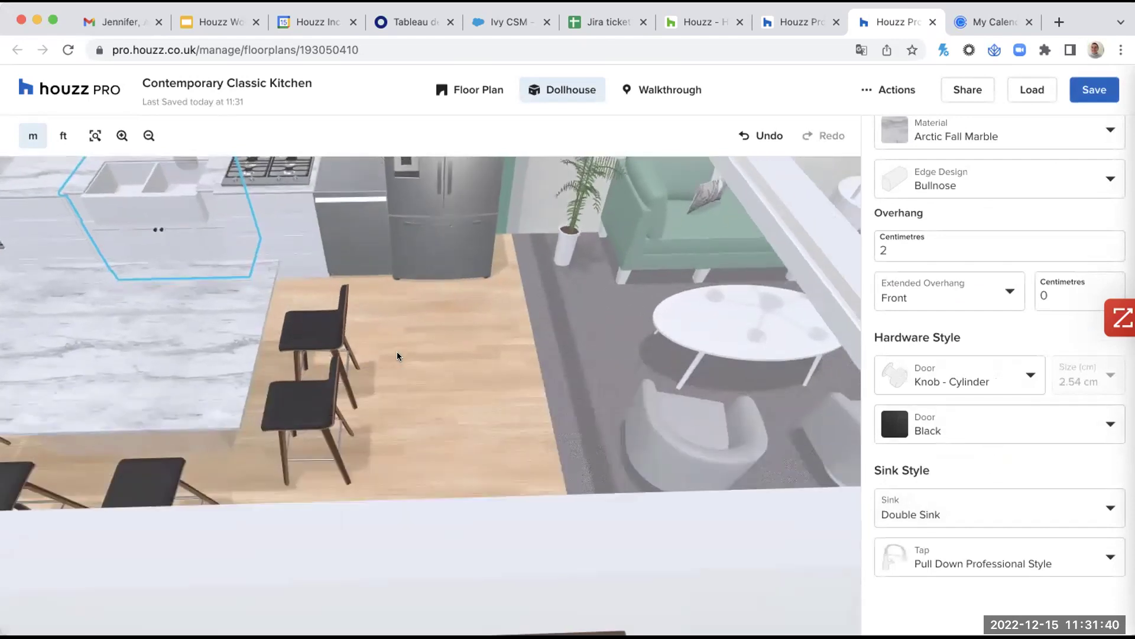
{"action": "scroll", "coordinate": [126, 217], "scroll_direction": "down", "scroll_amount": 2}
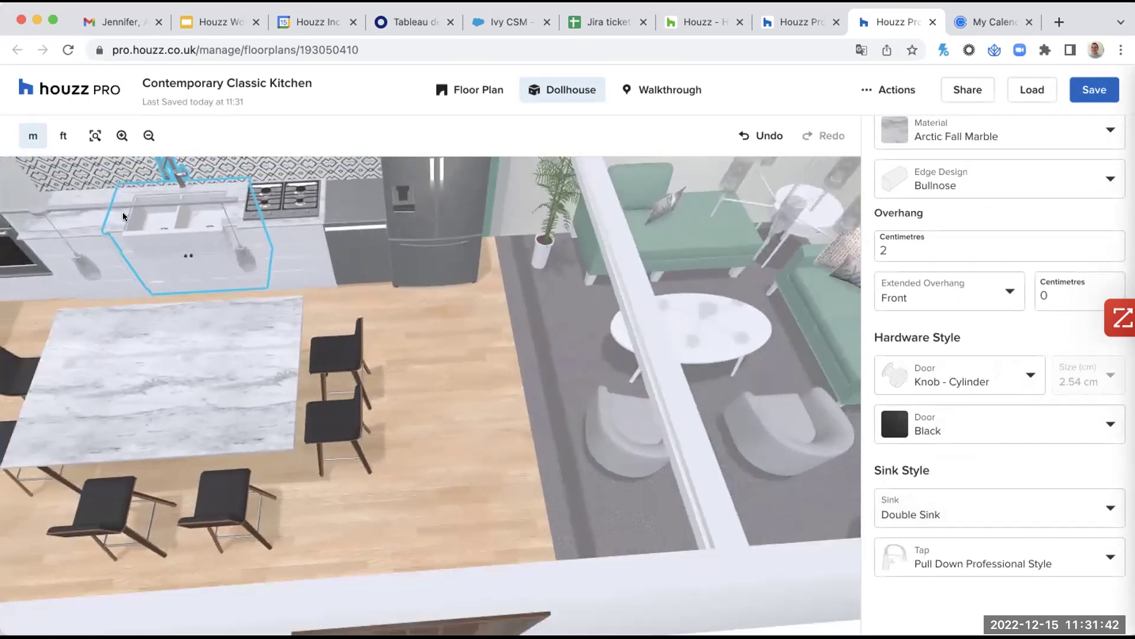
{"action": "left_click", "coordinate": [997, 510]}
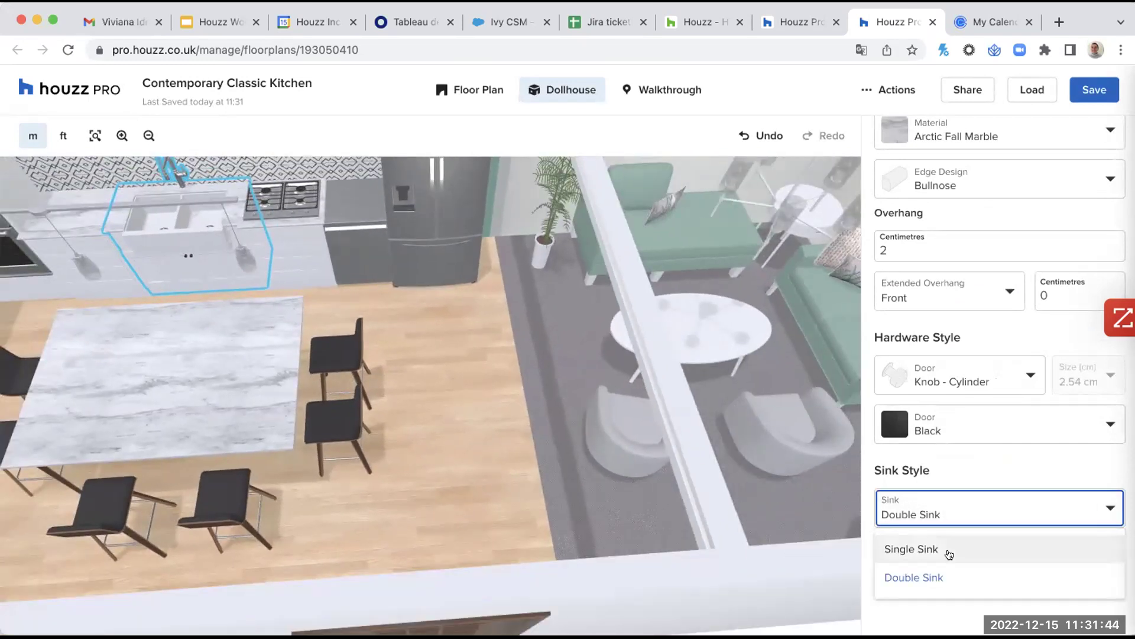
{"action": "left_click", "coordinate": [949, 554]}
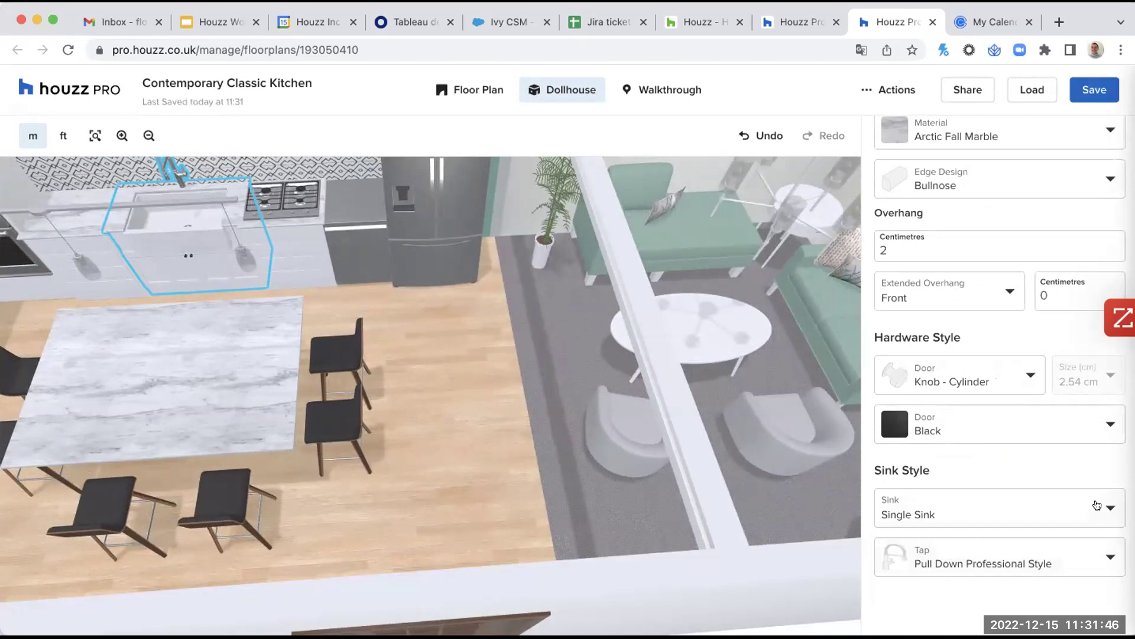
{"action": "left_click", "coordinate": [970, 523]}
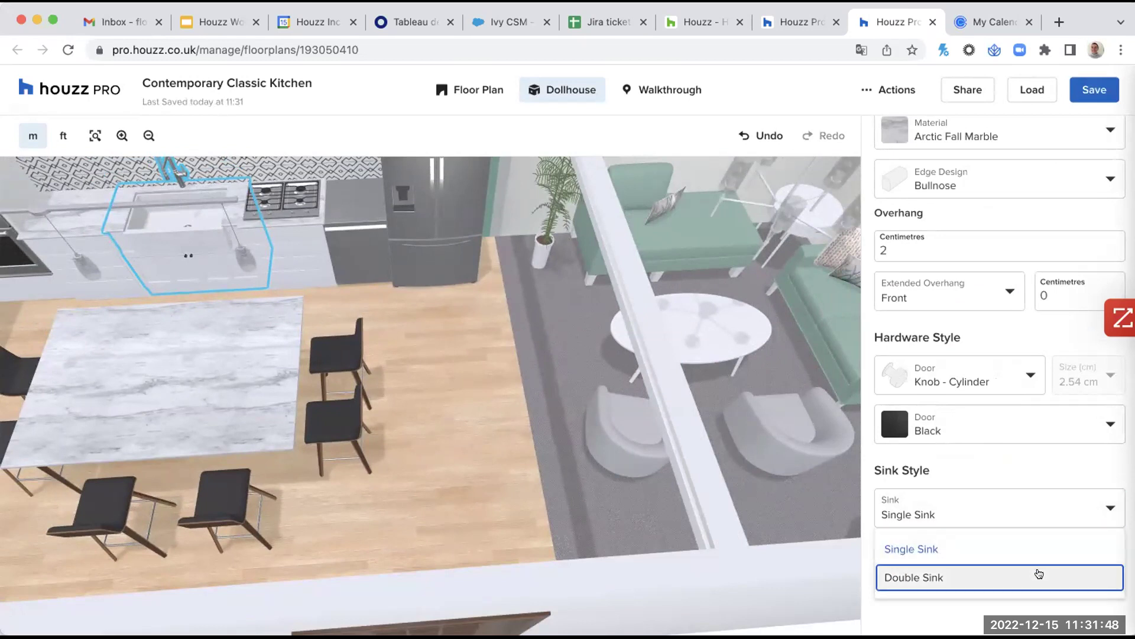
{"action": "left_click", "coordinate": [1106, 570]}
Step: Change the tap from Pull Down Professional Style to Pull Down Traditional
{"action": "left_click", "coordinate": [1058, 559]}
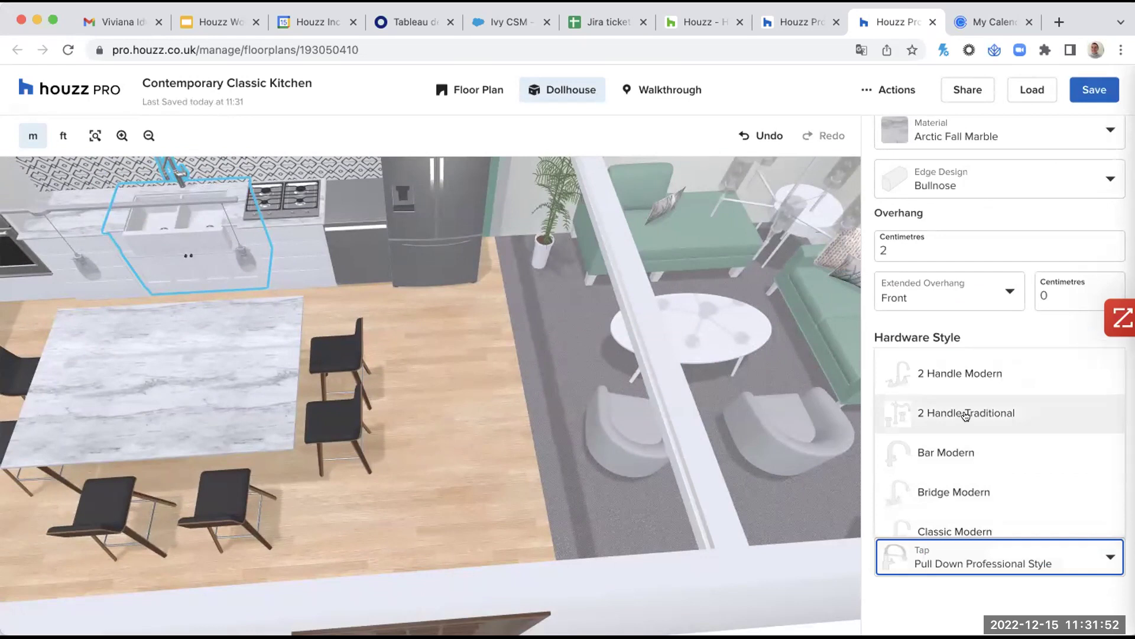
{"action": "scroll", "coordinate": [965, 416], "scroll_direction": "down", "scroll_amount": 4}
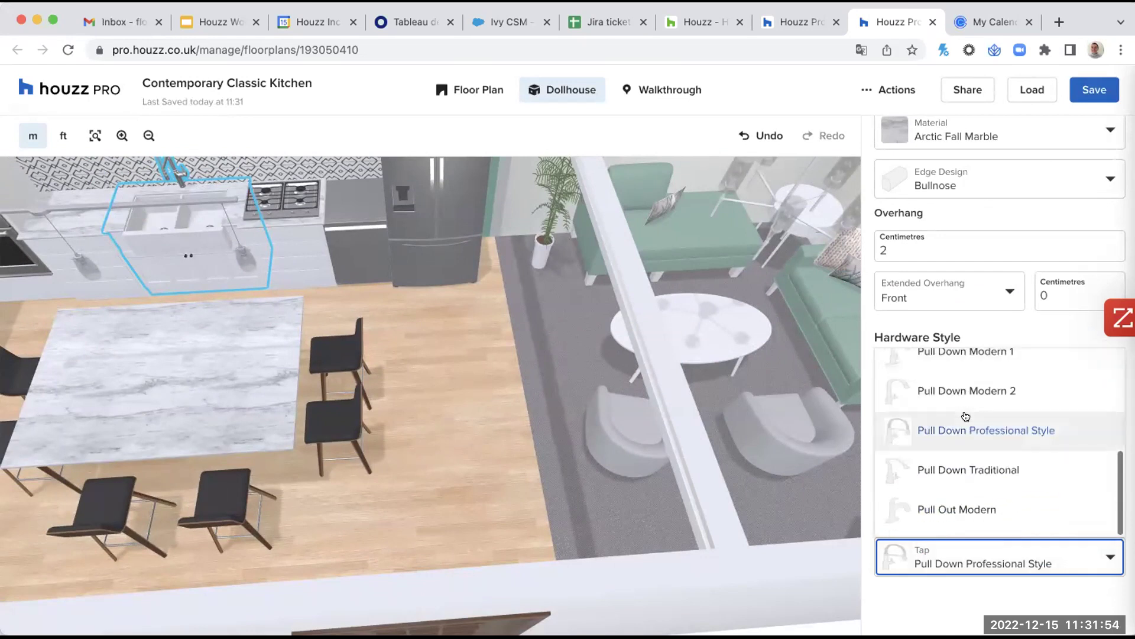
{"action": "left_click", "coordinate": [1003, 472]}
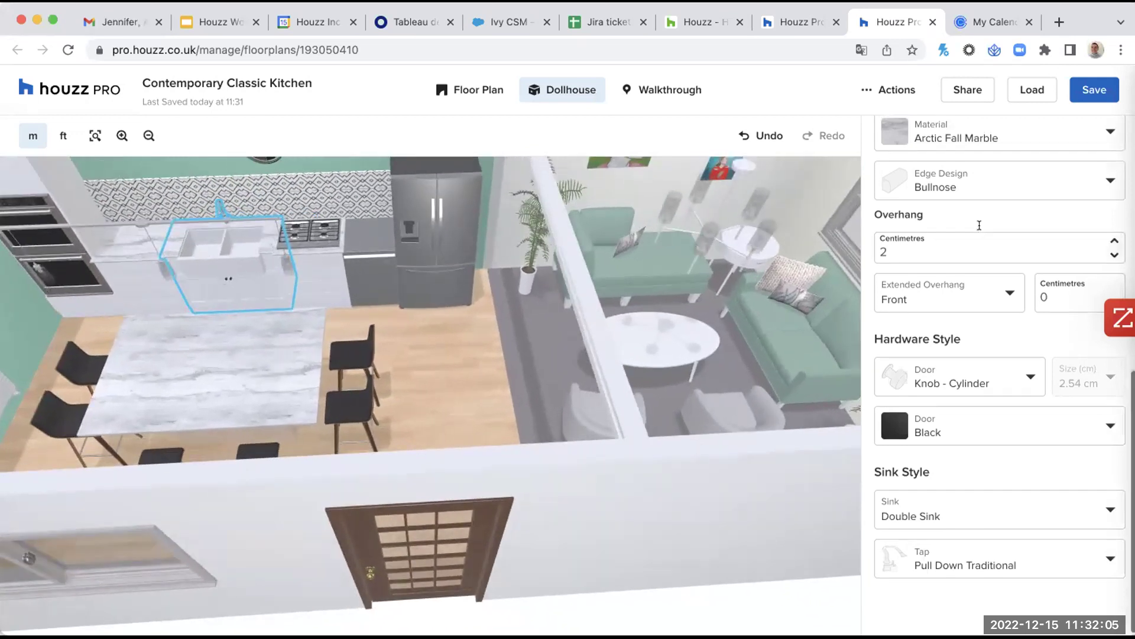
Step: Close the sink cabinet panel and select the splashback, showing 412 × 75 × 3 cm and 8"x8" Chawen tile
{"action": "scroll", "coordinate": [978, 223], "scroll_direction": "up", "scroll_amount": 8}
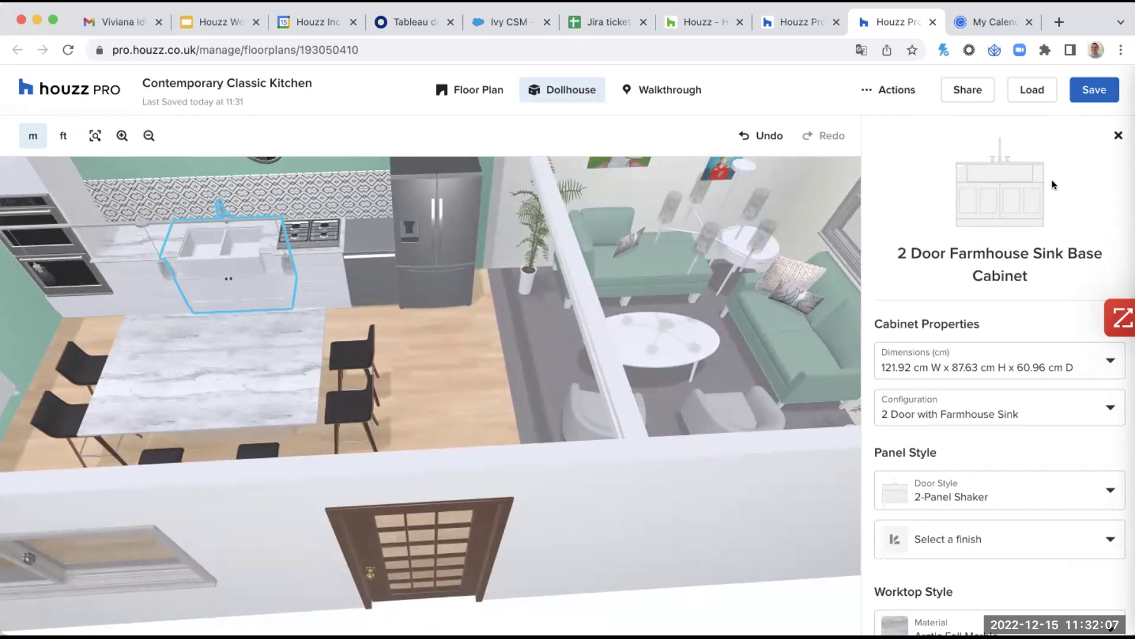
{"action": "left_click", "coordinate": [1118, 135]}
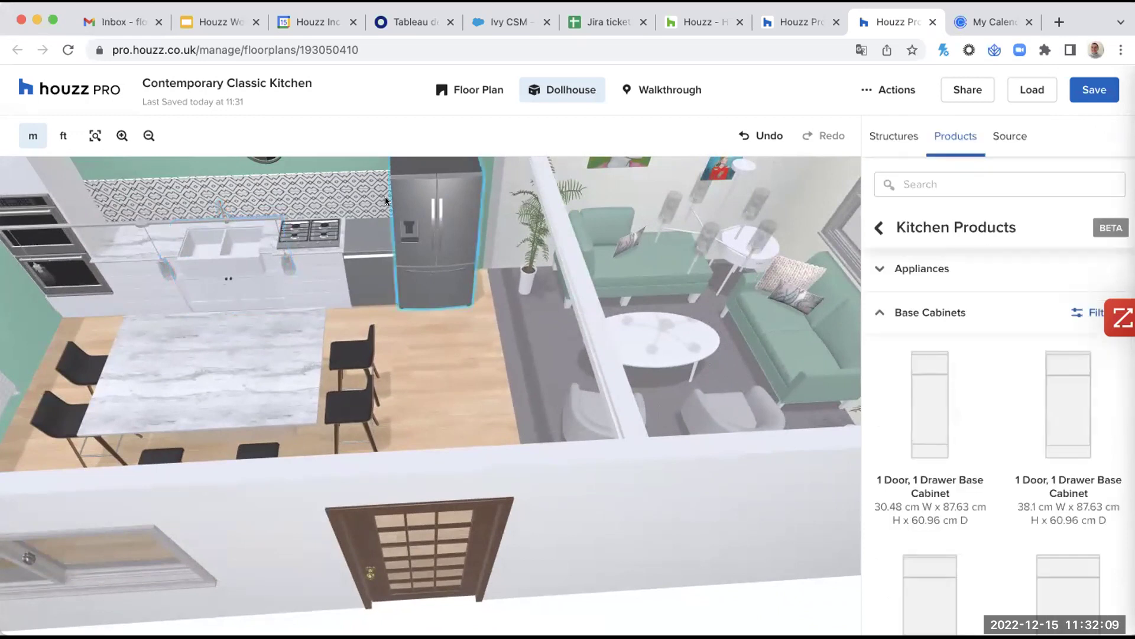
{"action": "left_click", "coordinate": [285, 186]}
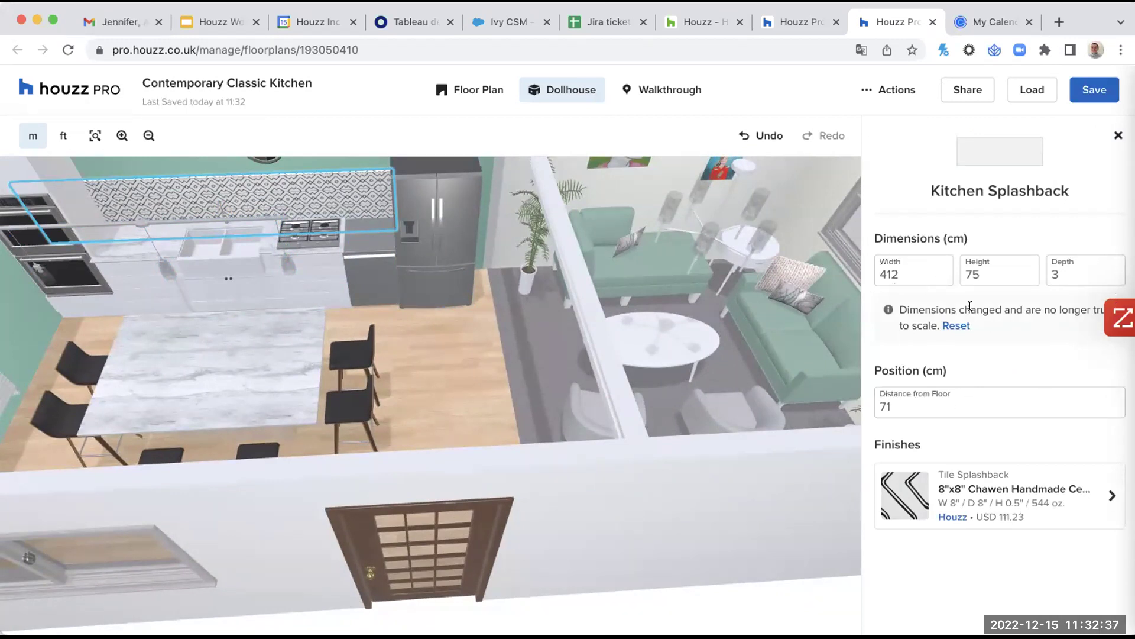
Step: Open Wall Finish > Tiles from the splashback's tile card and browse the tile thumbnails
{"action": "left_click", "coordinate": [1021, 512]}
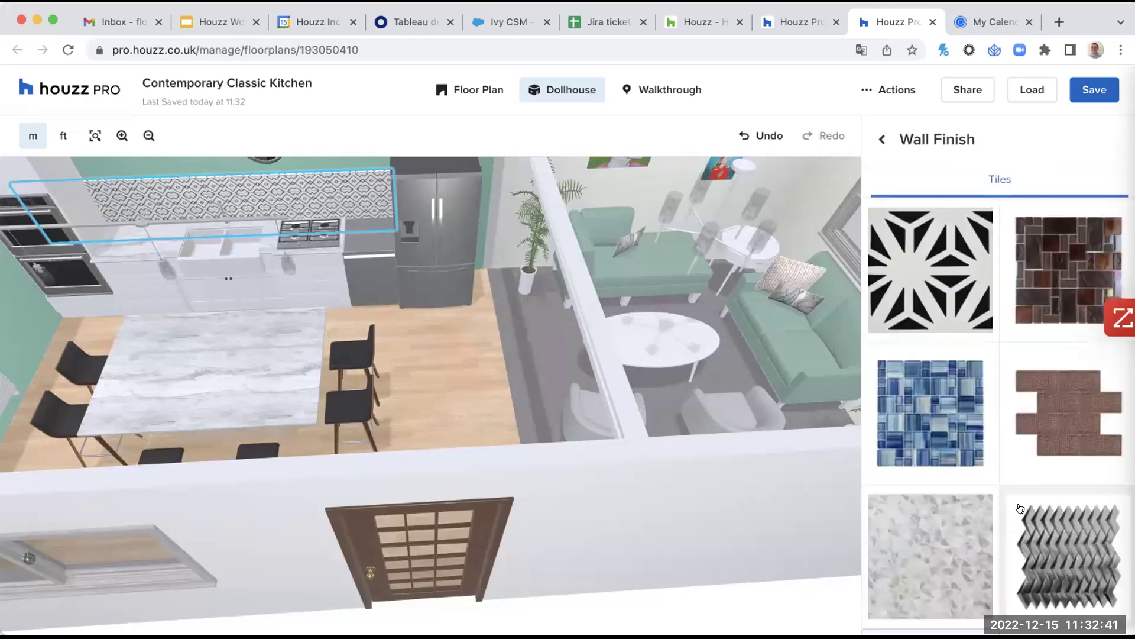
{"action": "scroll", "coordinate": [1052, 393], "scroll_direction": "down", "scroll_amount": 10}
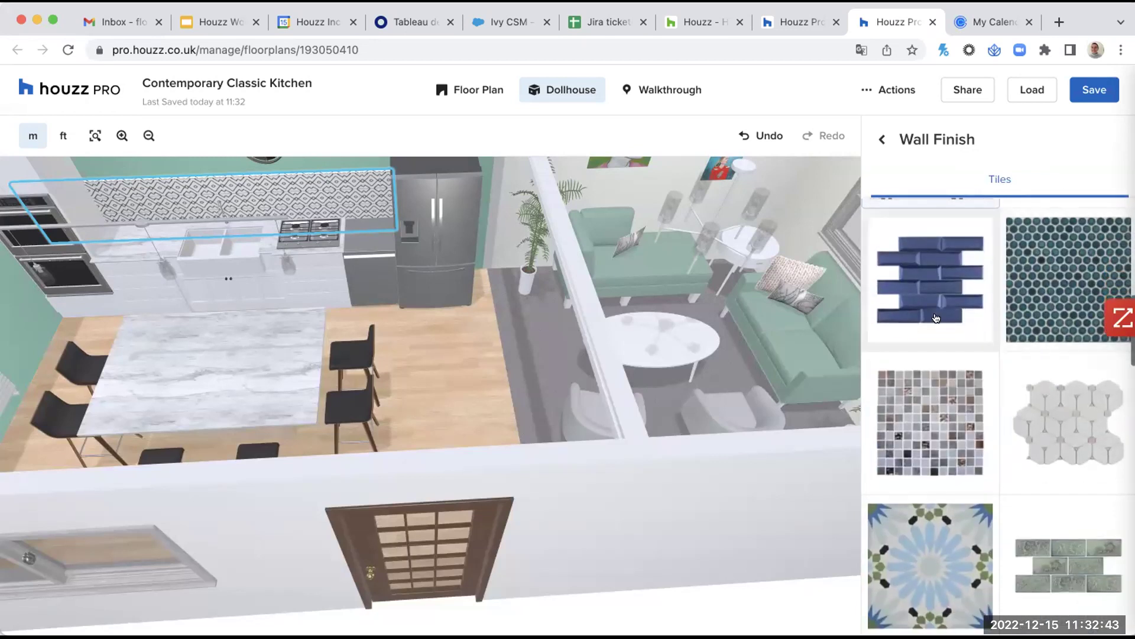
{"action": "scroll", "coordinate": [995, 407], "scroll_direction": "down", "scroll_amount": 12}
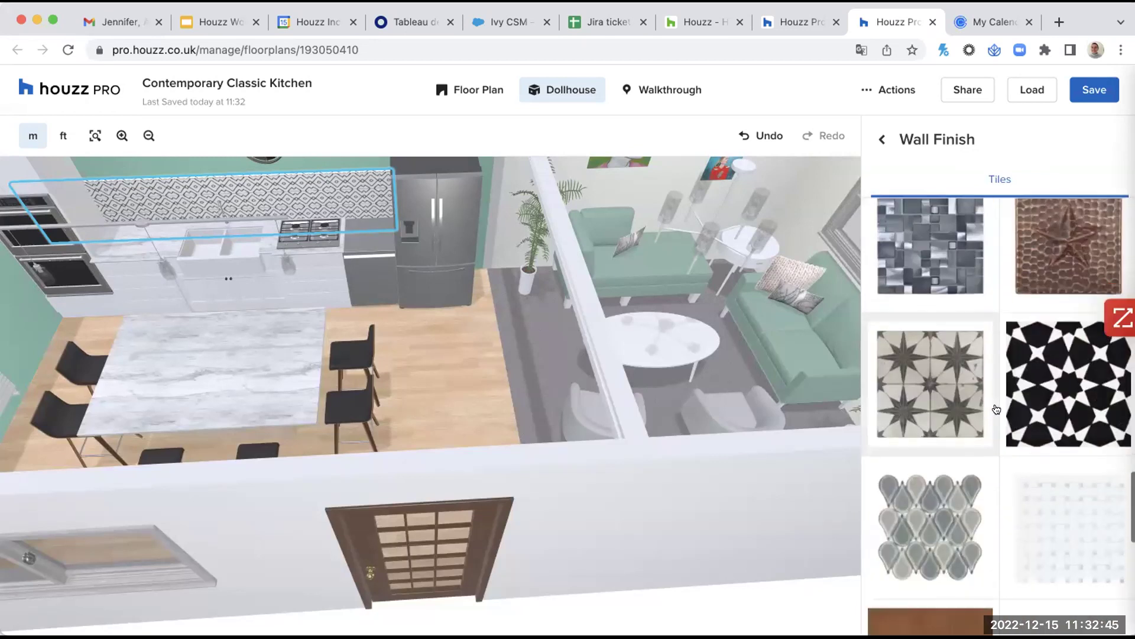
{"action": "scroll", "coordinate": [997, 409], "scroll_direction": "down", "scroll_amount": 5}
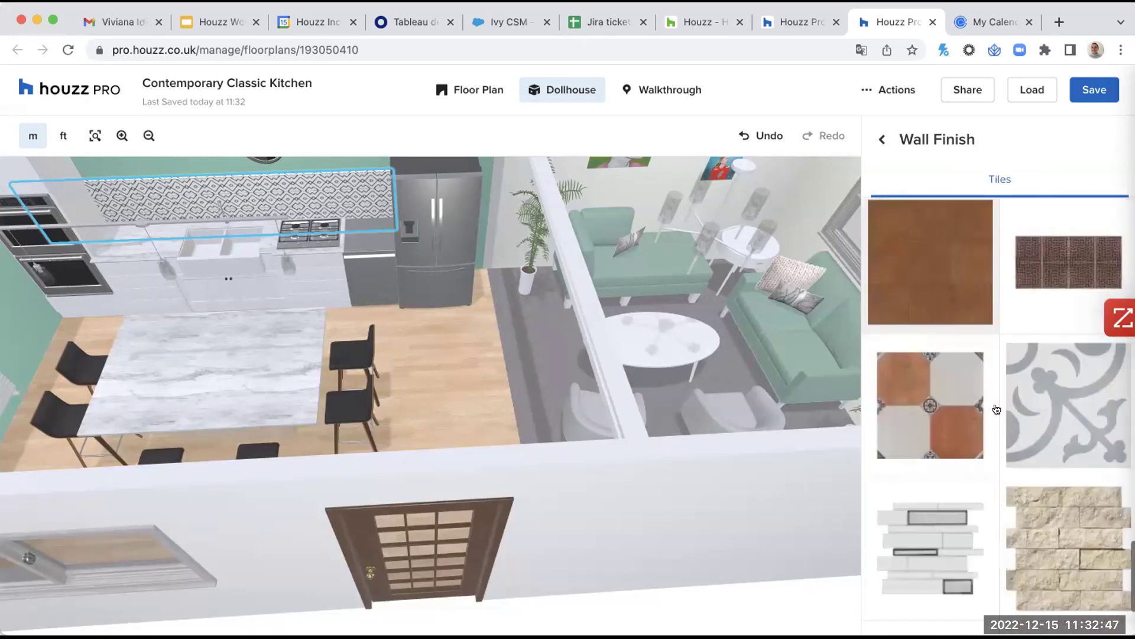
{"action": "scroll", "coordinate": [996, 409], "scroll_direction": "down", "scroll_amount": 3}
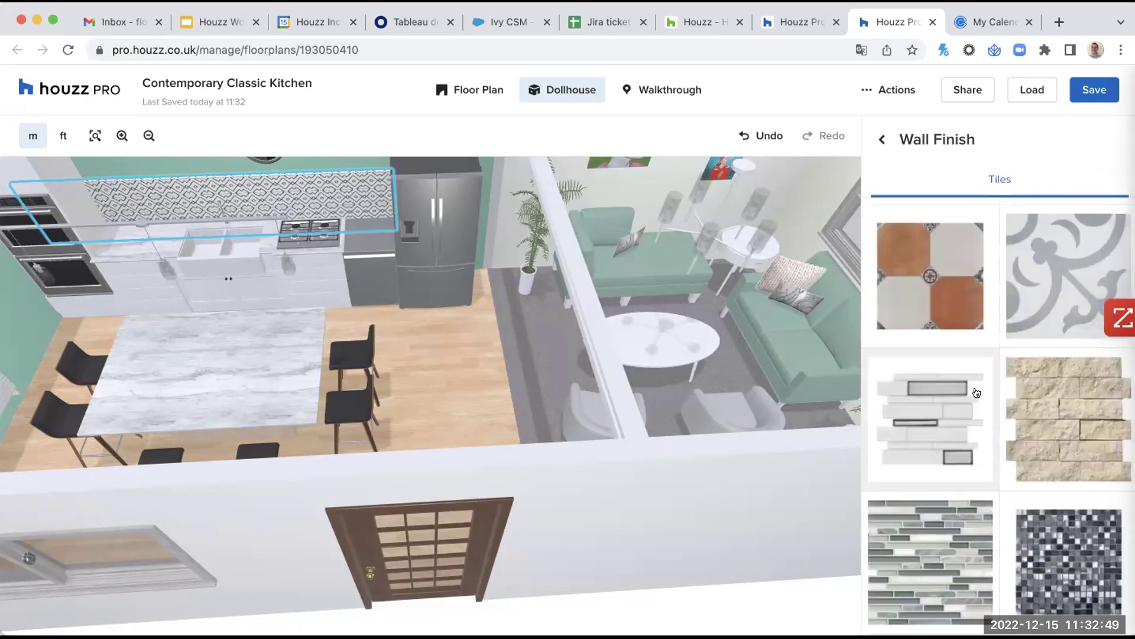
{"action": "scroll", "coordinate": [1034, 384], "scroll_direction": "down", "scroll_amount": 5}
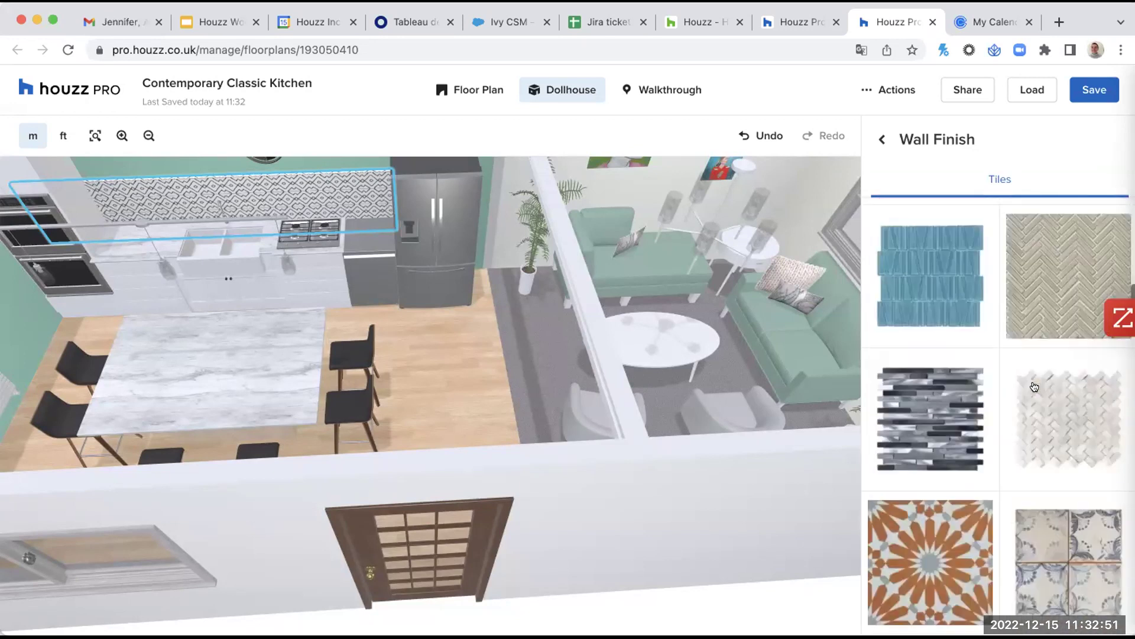
{"action": "scroll", "coordinate": [1033, 387], "scroll_direction": "up", "scroll_amount": 10}
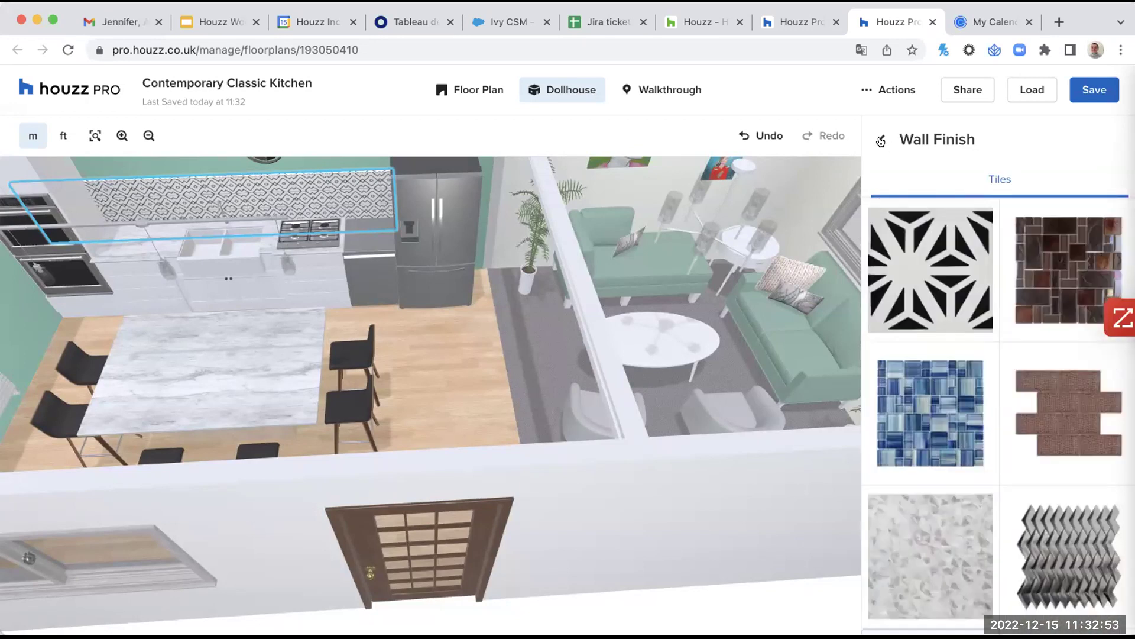